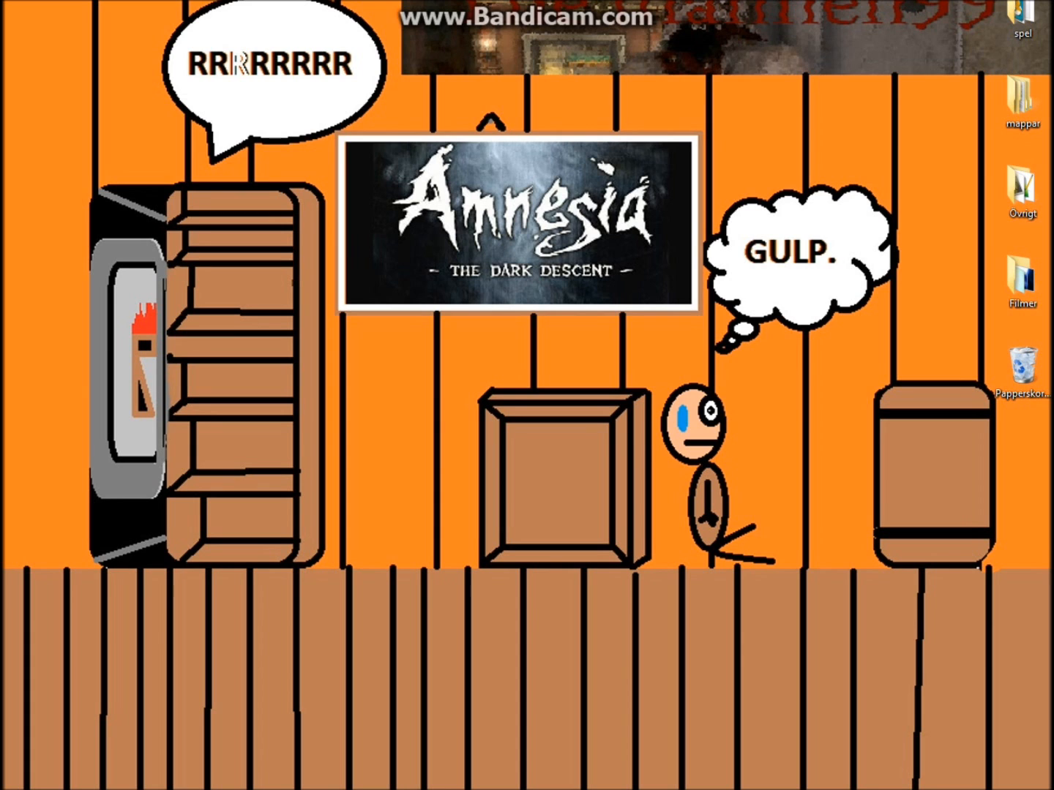
Open the browser and examine the HPL Editor Suite installation instructions for Windows, Linux and Mac OS X on the Tools wiki page.
left_click(479, 787)
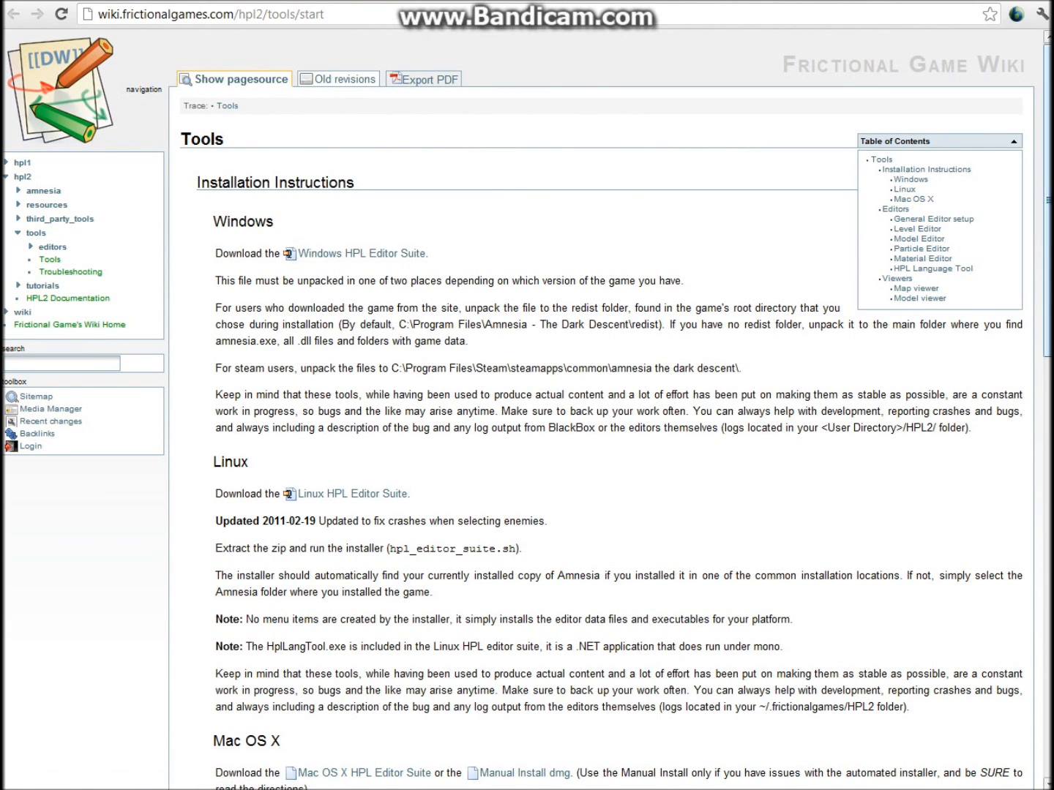
scroll(545, 281, "down", 5)
scroll(545, 281, "up", 5)
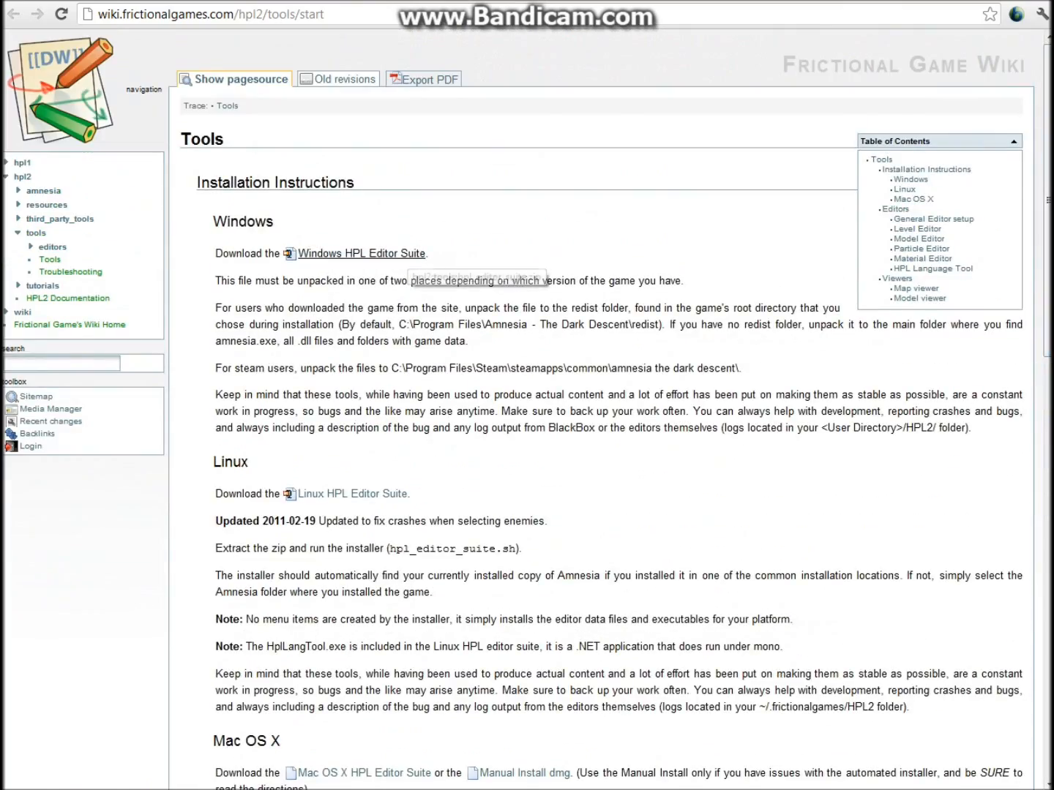
scroll(344, 256, "down", 2)
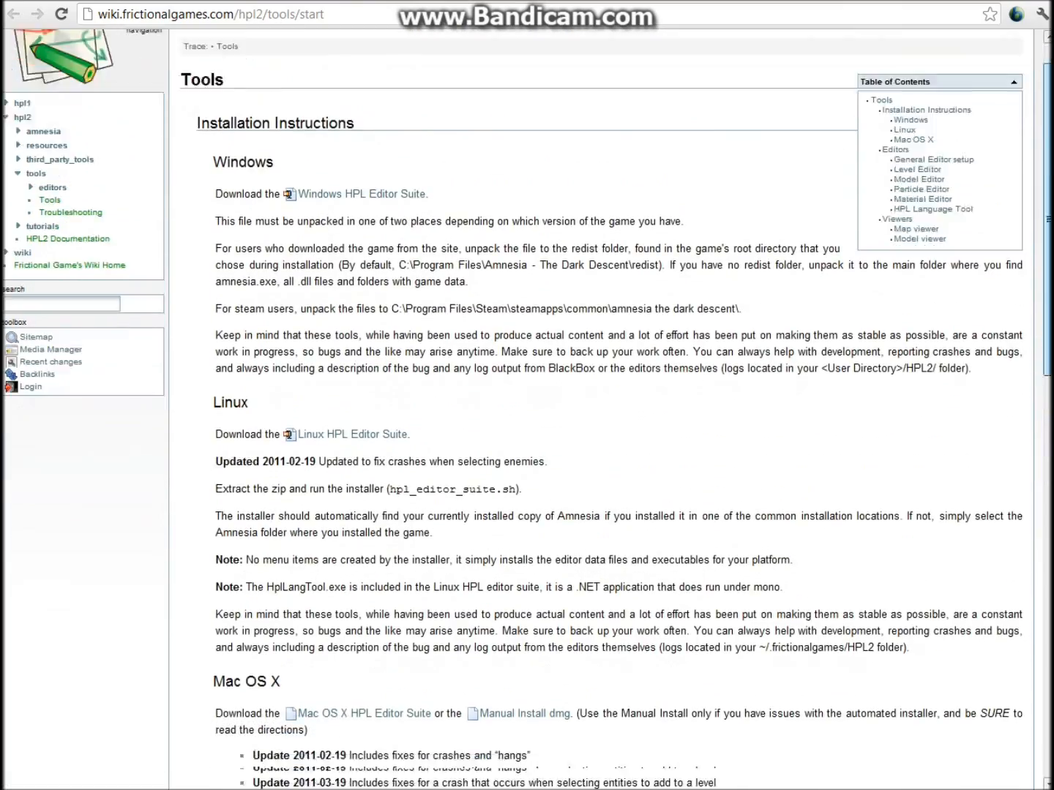
scroll(527, 410, "down", 8)
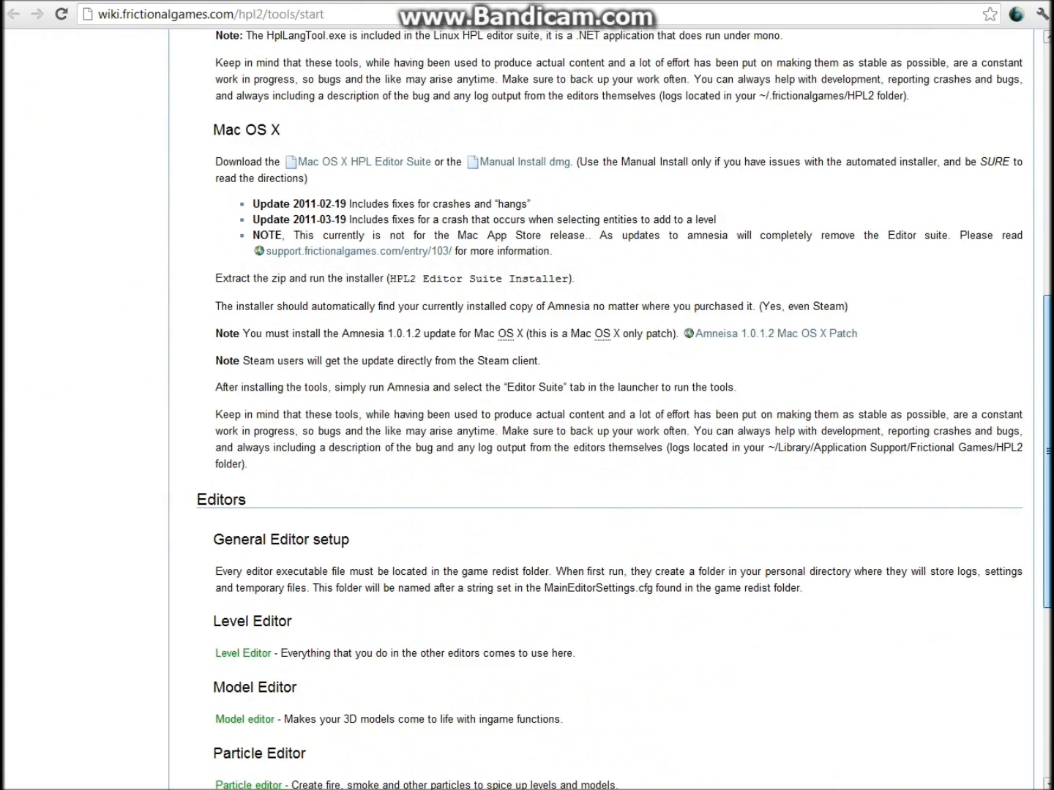
scroll(341, 258, "up", 10)
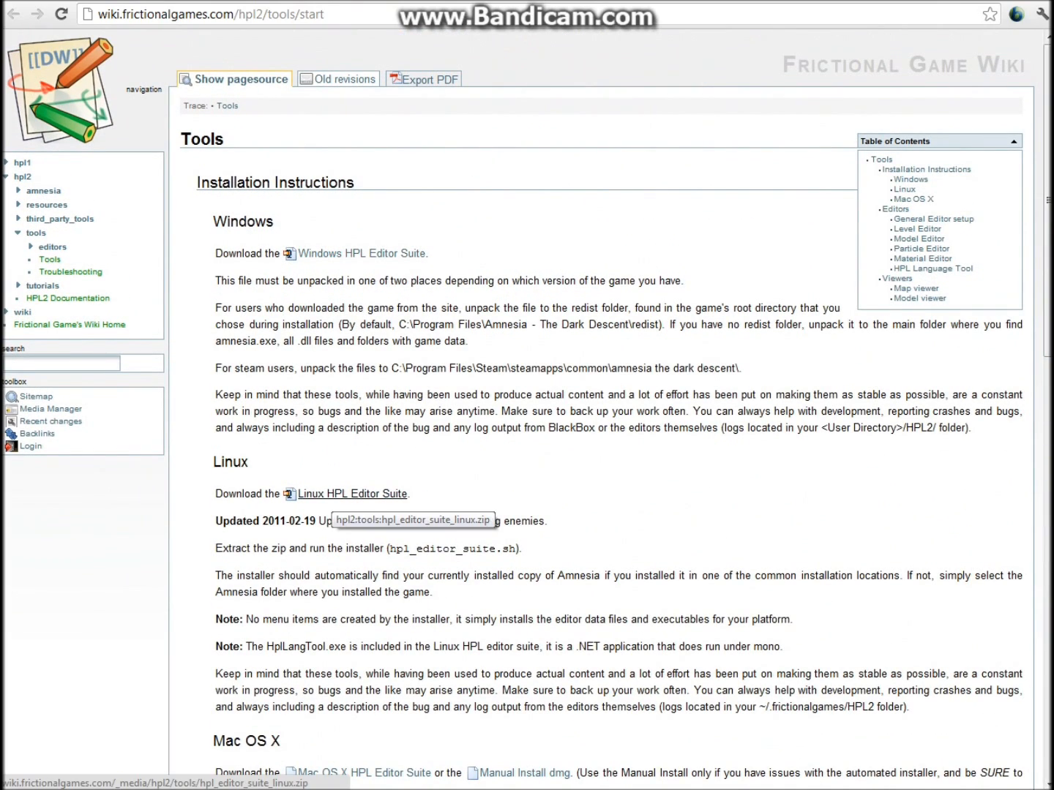
scroll(314, 498, "down", 2)
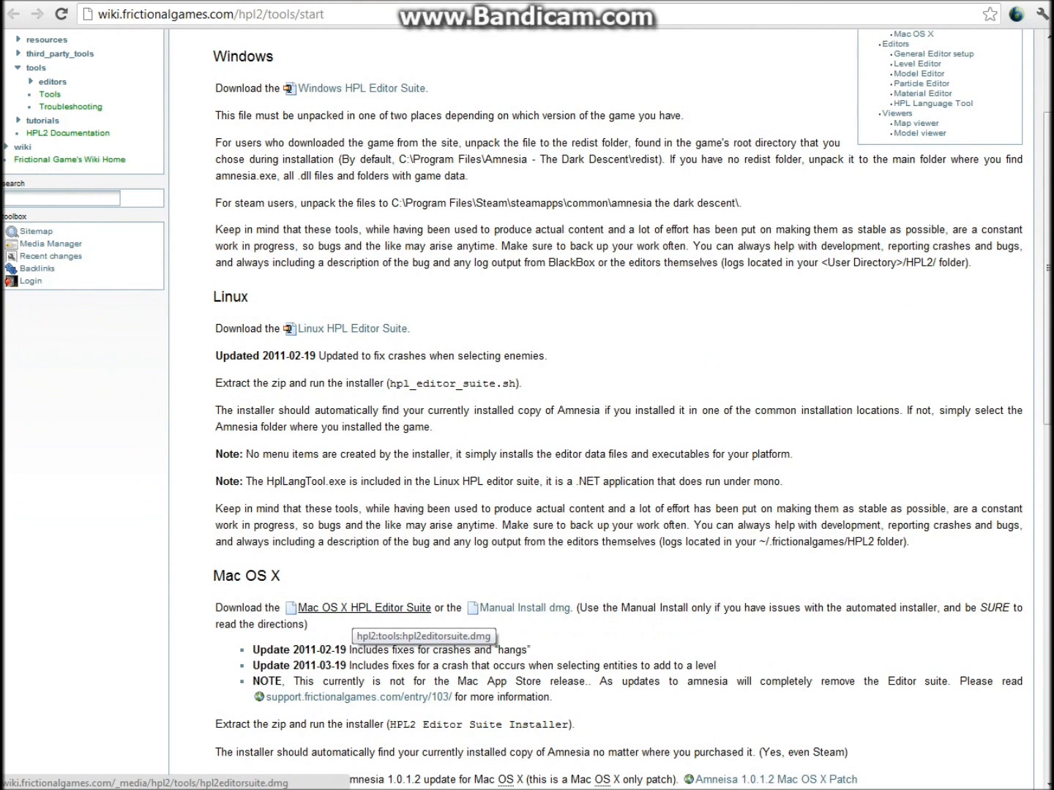
scroll(364, 616, "up", 2)
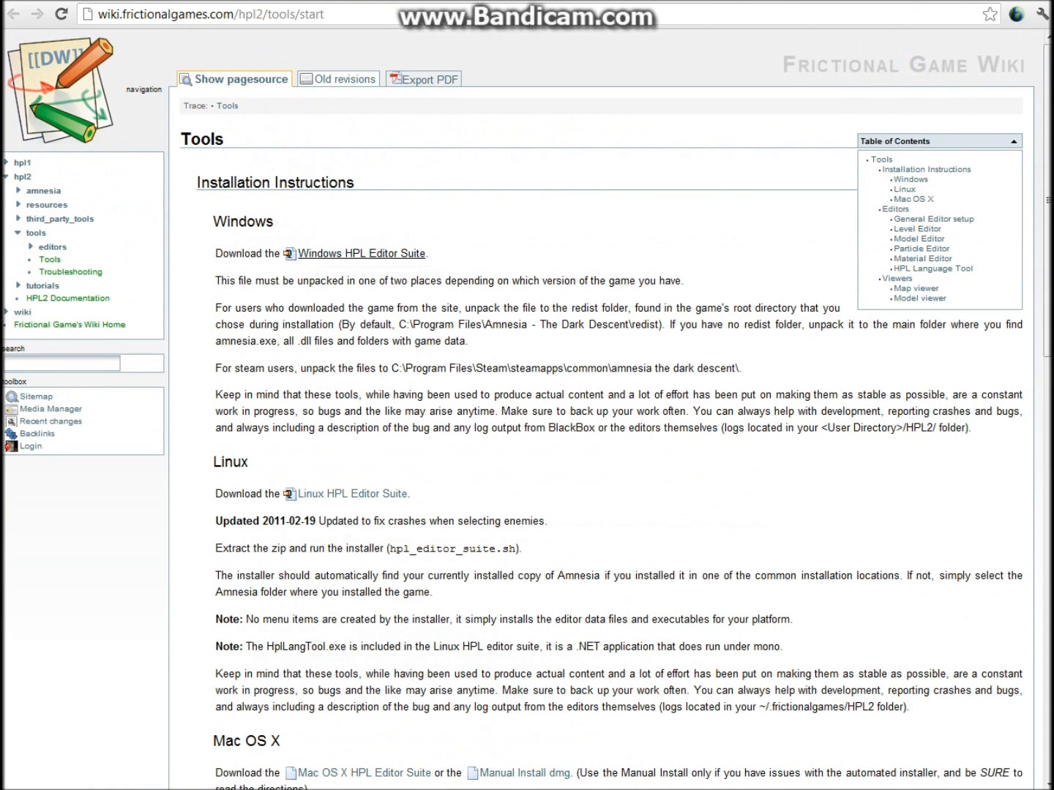
Download the Windows HPL Editor Suite, keep the flagged file and open the downloaded archive.
left_click(310, 254)
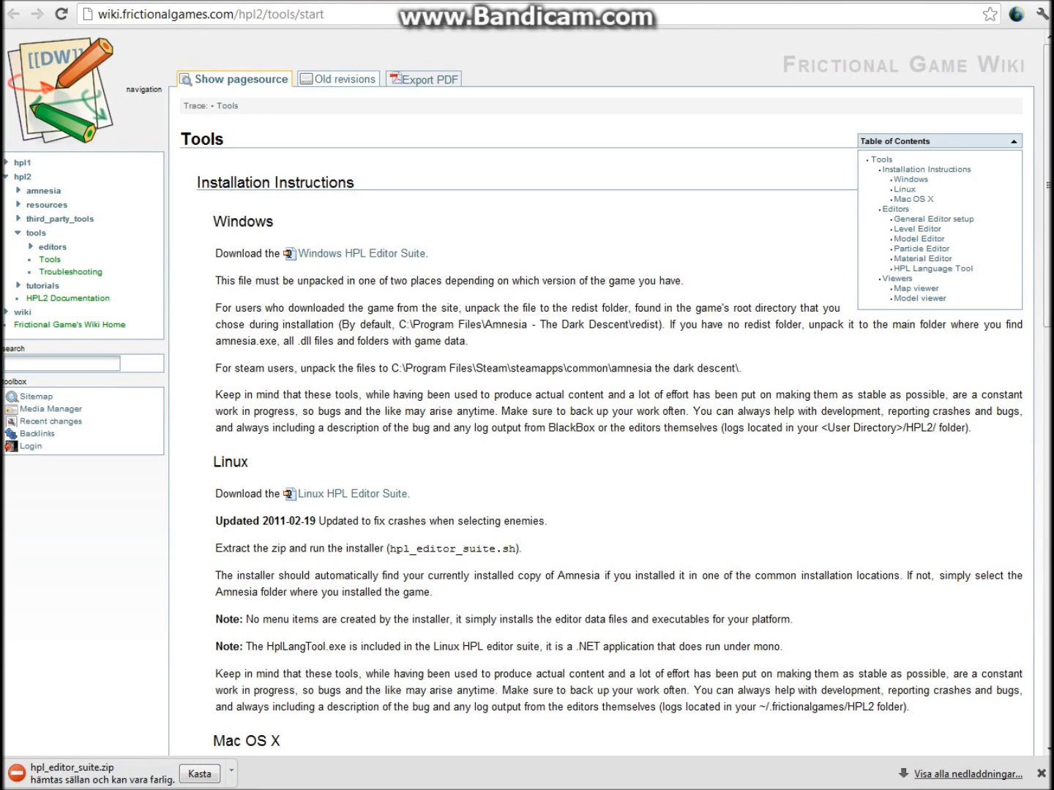
left_click(231, 771)
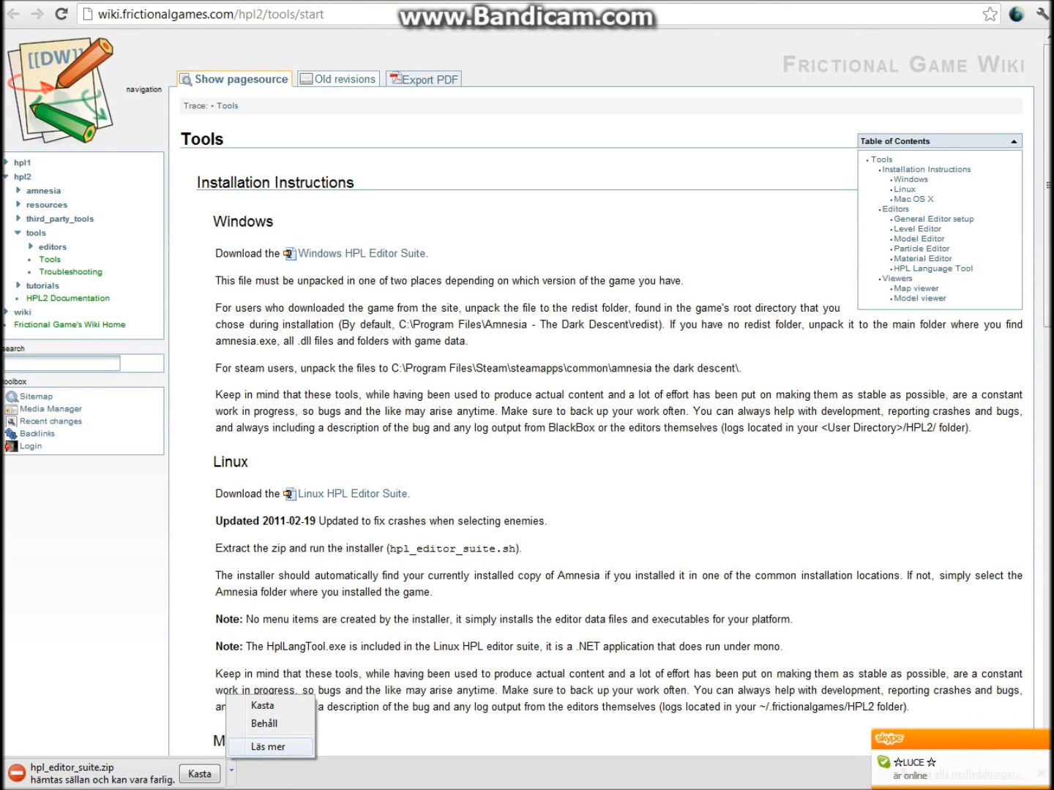
left_click(264, 724)
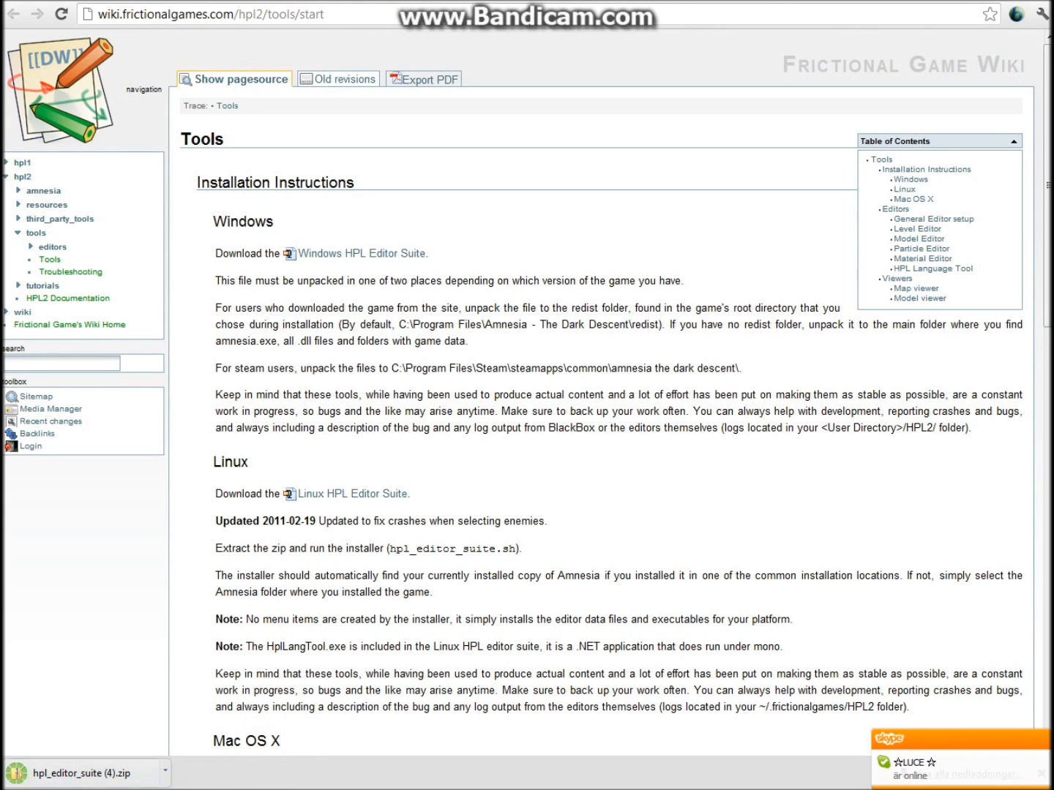
left_click(81, 774)
left_click_drag(360, 424, 417, 239)
left_click_drag(408, 491, 452, 254)
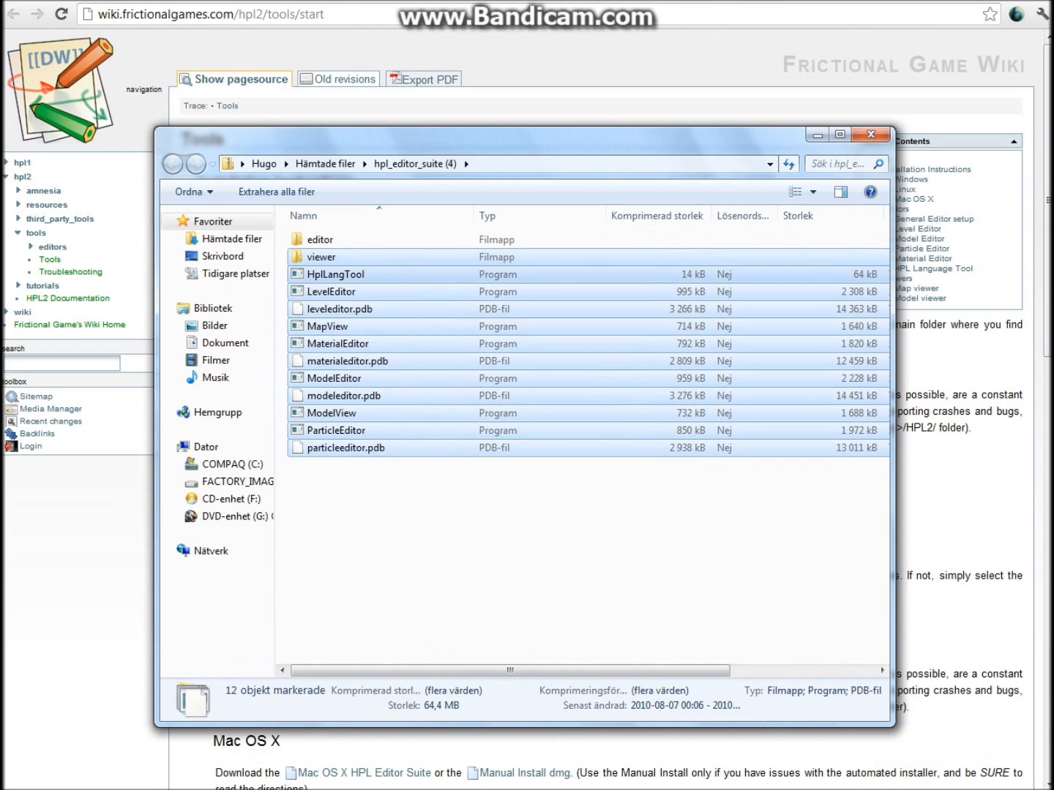
left_click(433, 504)
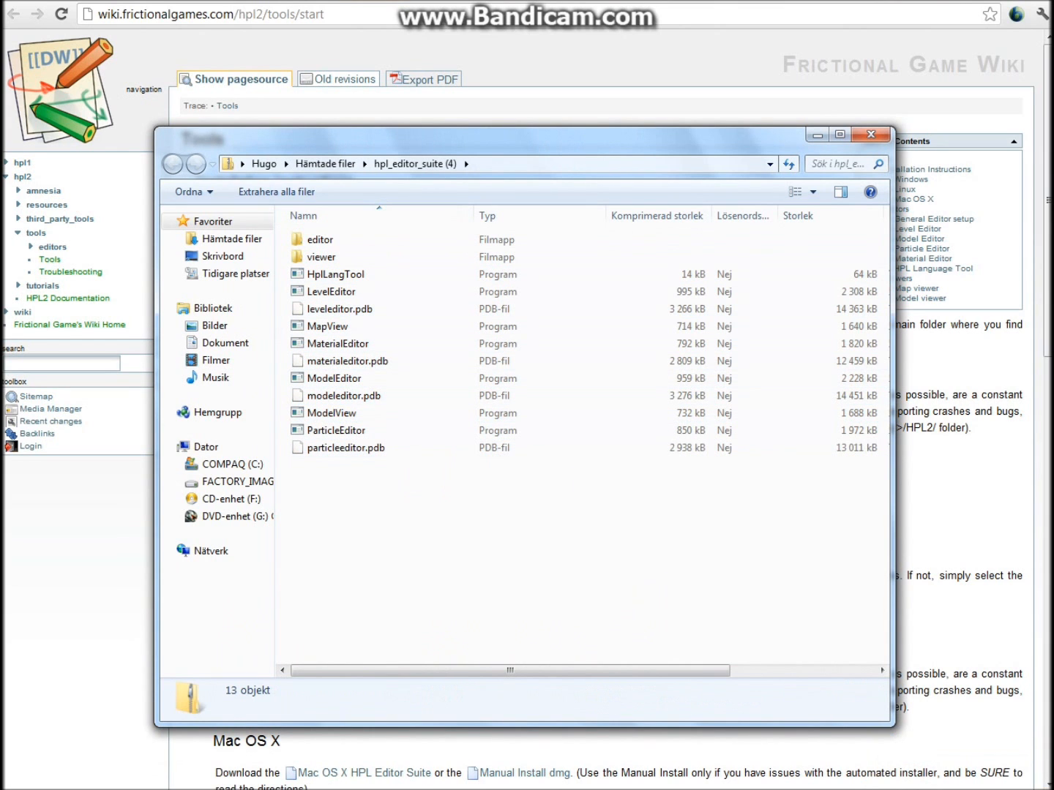
Open a new file browser window at C:\Program Files (x86)\Amnesia - The Dark Descent\redist and look through the folder.
right_click(132, 788)
left_click(88, 727)
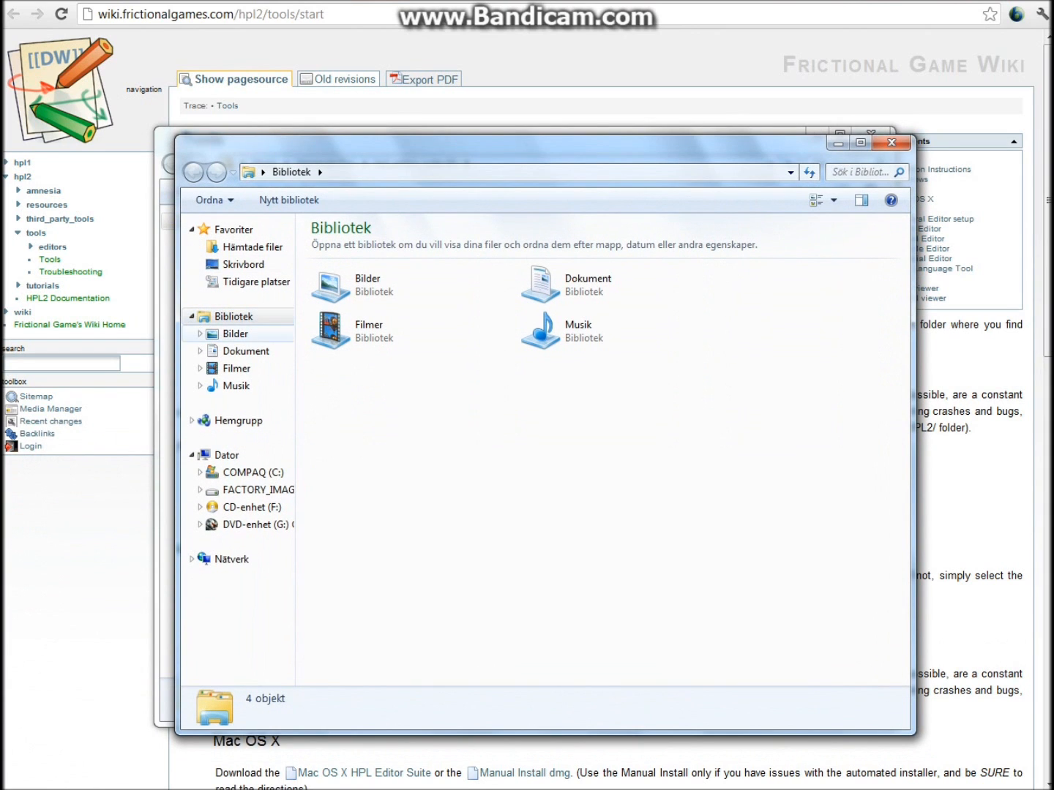
left_click(252, 472)
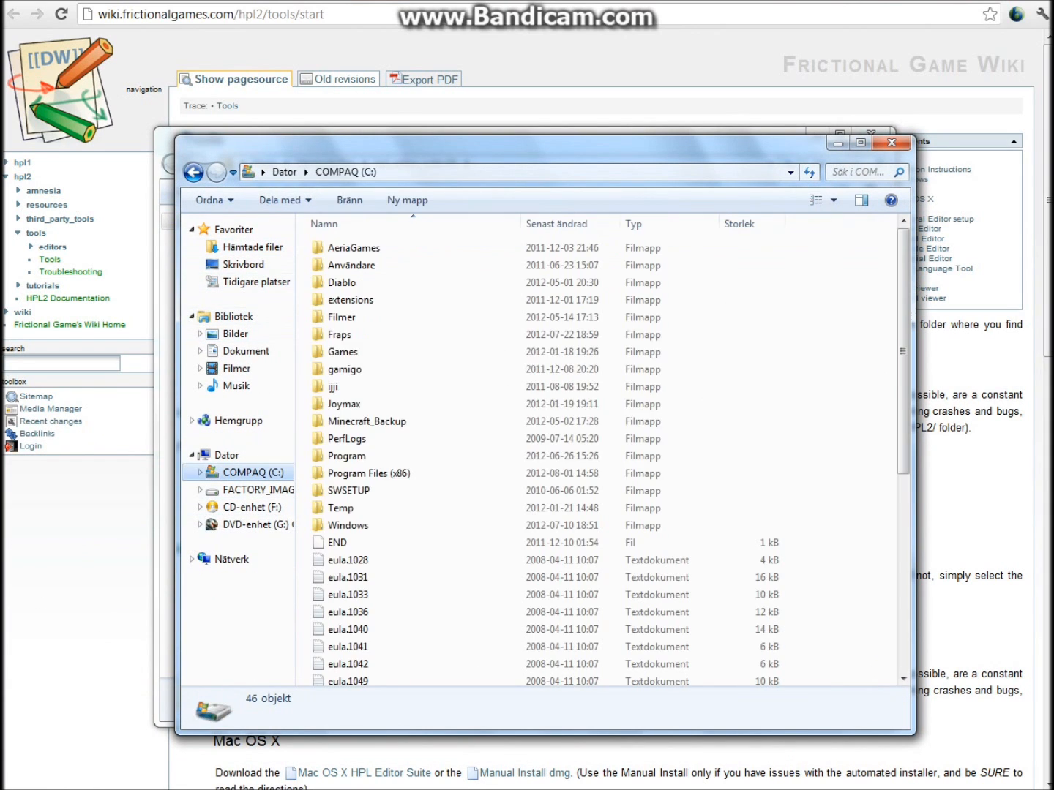
double_click(352, 474)
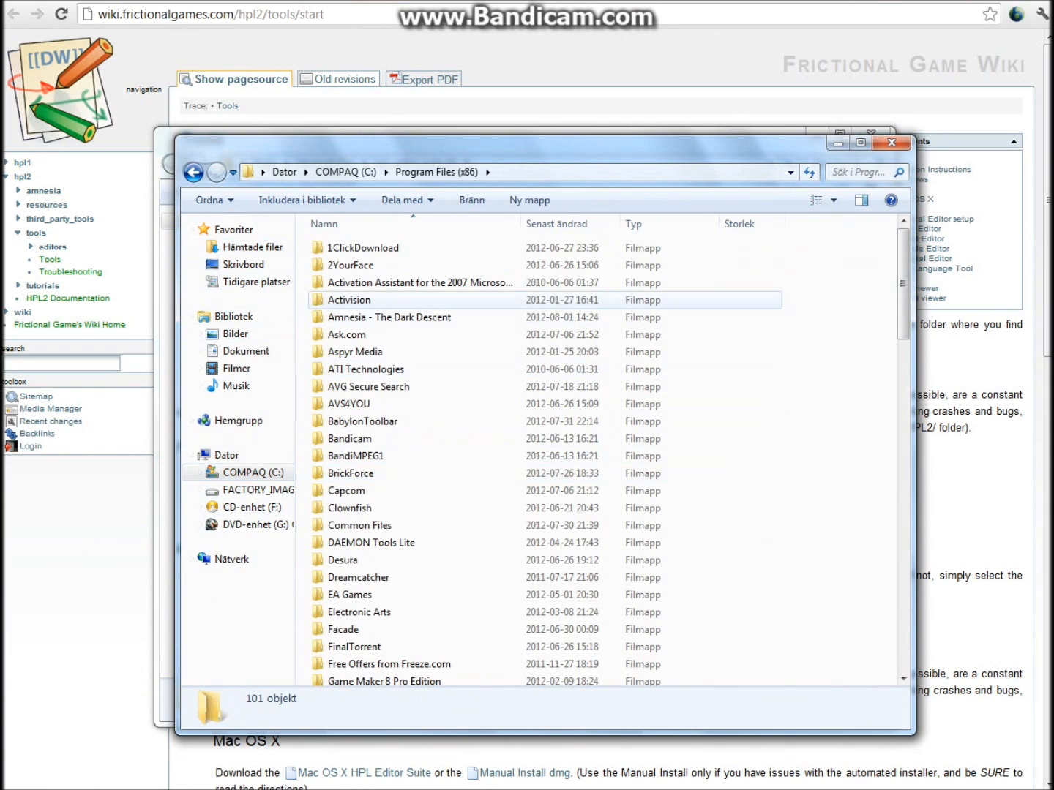
double_click(387, 317)
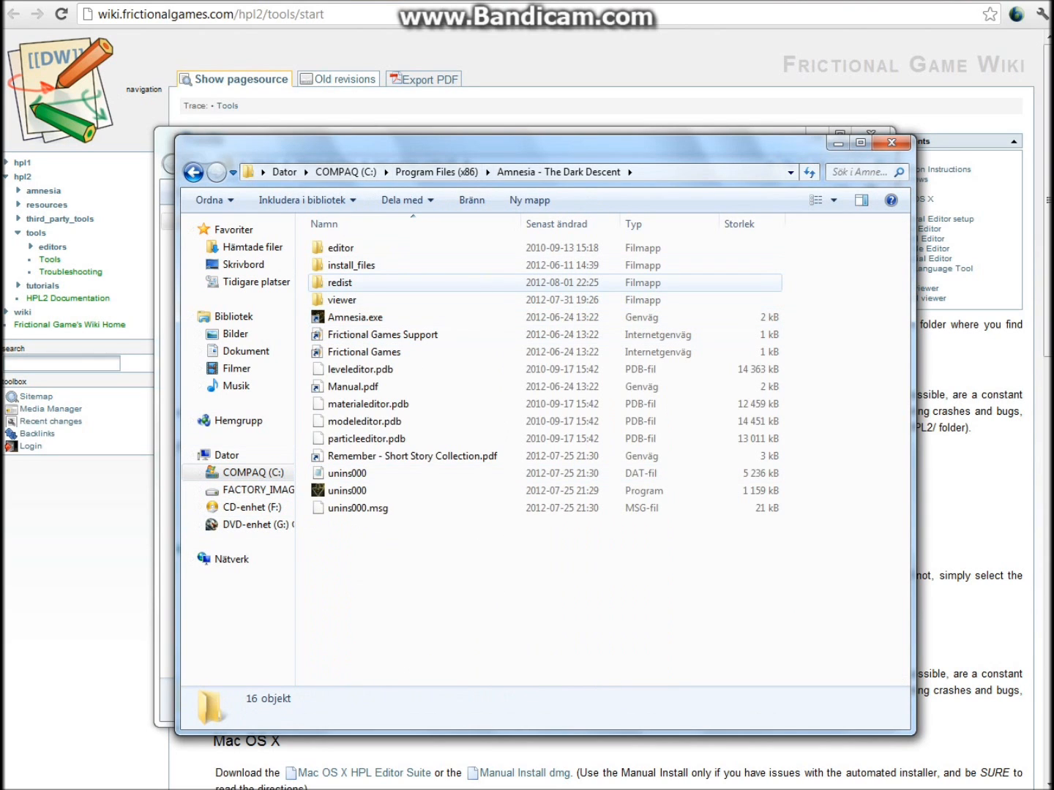
double_click(340, 282)
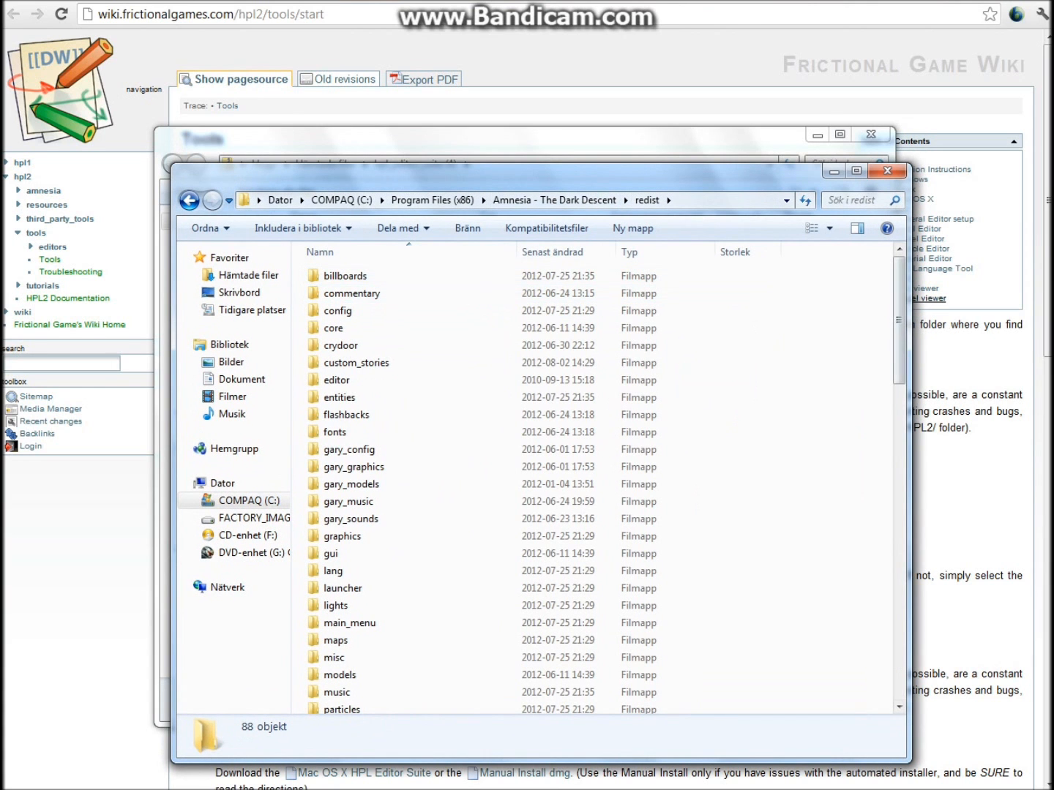
scroll(600, 476, "down", 18)
scroll(600, 475, "up", 12)
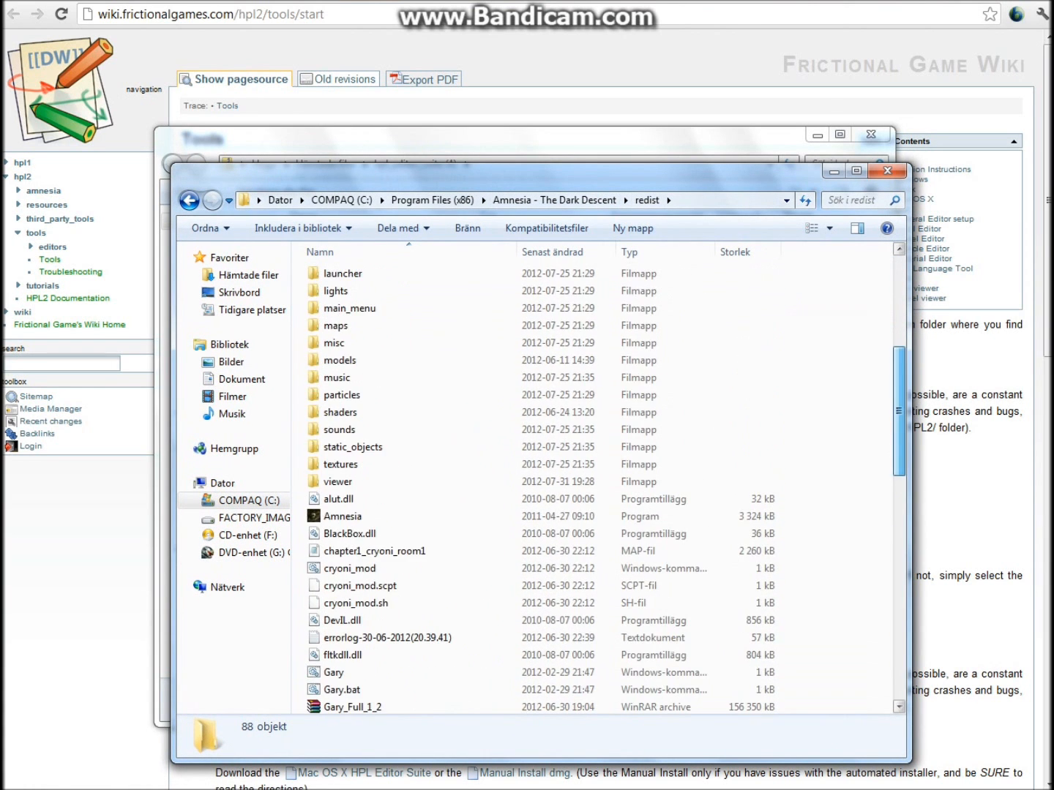
left_click_drag(497, 141, 747, 122)
left_click_drag(690, 513, 654, 214)
left_click_drag(611, 257, 670, 278)
left_click_drag(731, 122, 541, 112)
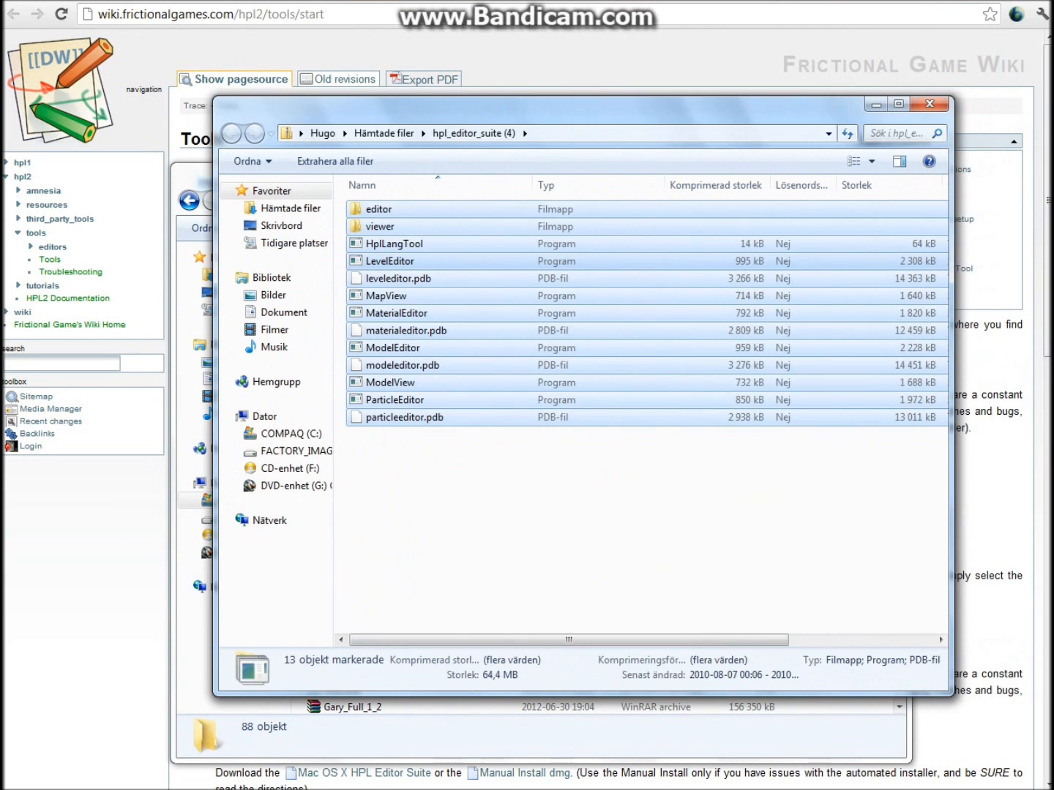
right_click(489, 400)
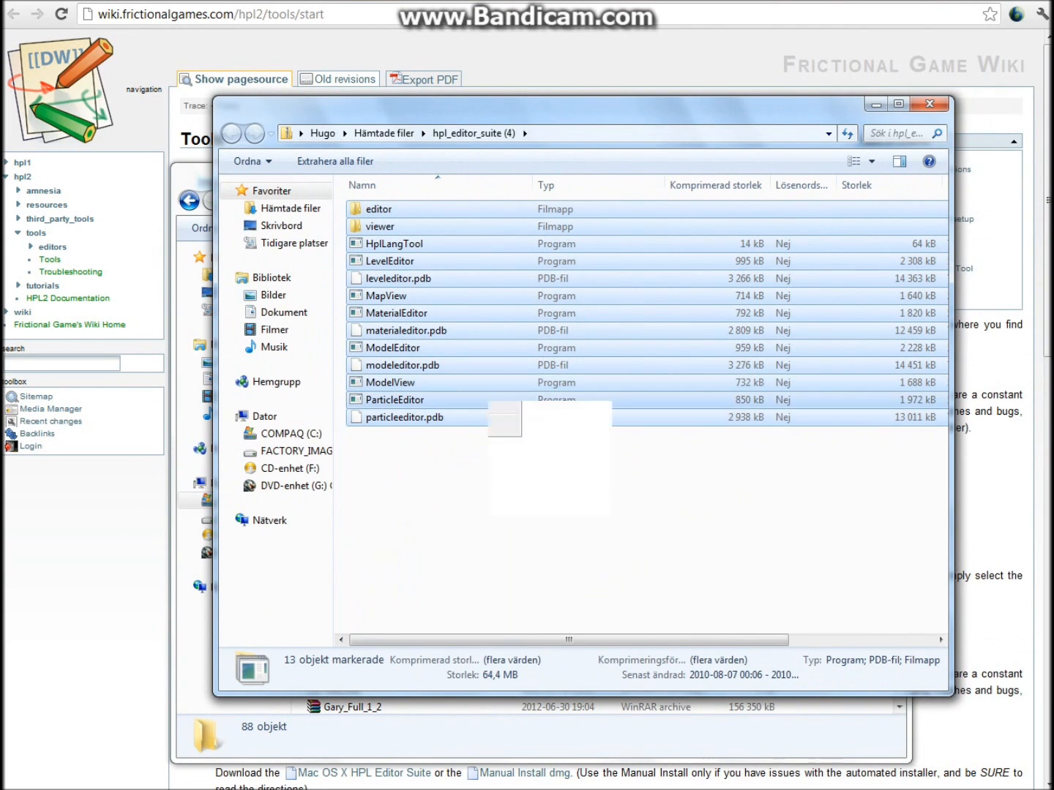
left_click(531, 480)
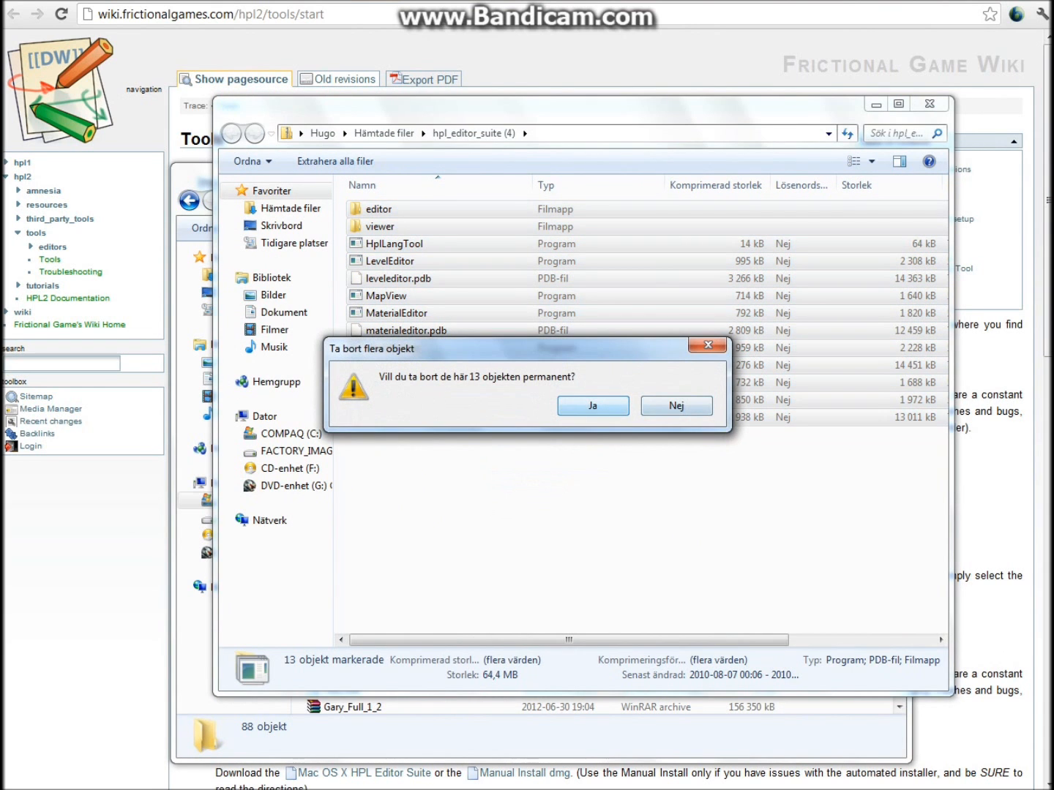
left_click(708, 346)
Place the archive window beside the redist folder and check redist for the editor files, closing the µTorrent window.
left_click_drag(659, 110, 878, 109)
left_click_drag(718, 465, 744, 198)
left_click_drag(740, 312, 775, 271)
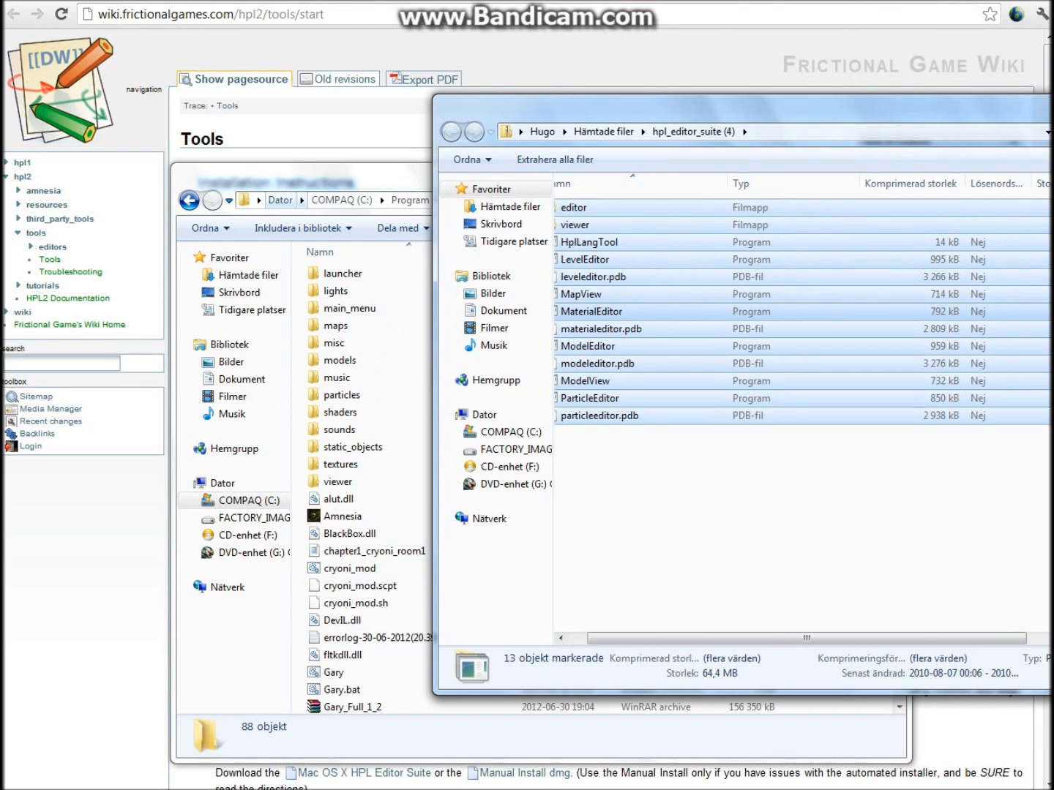
left_click(294, 178)
scroll(316, 620, "down", 5)
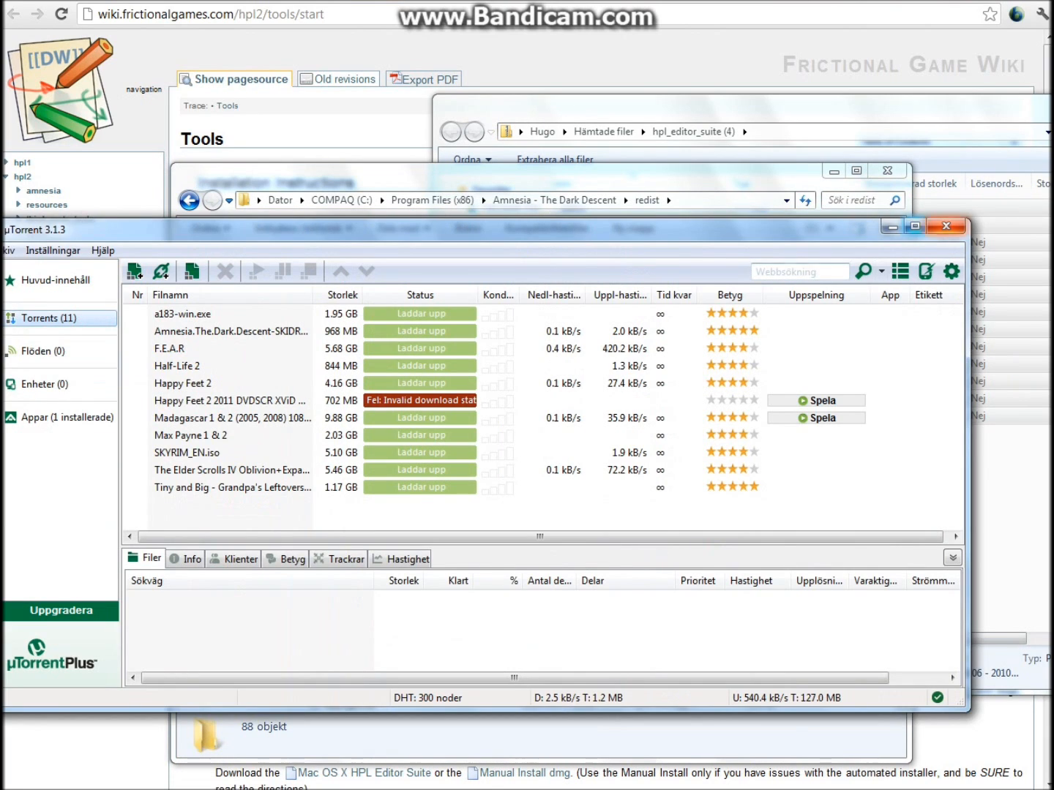
left_click(949, 226)
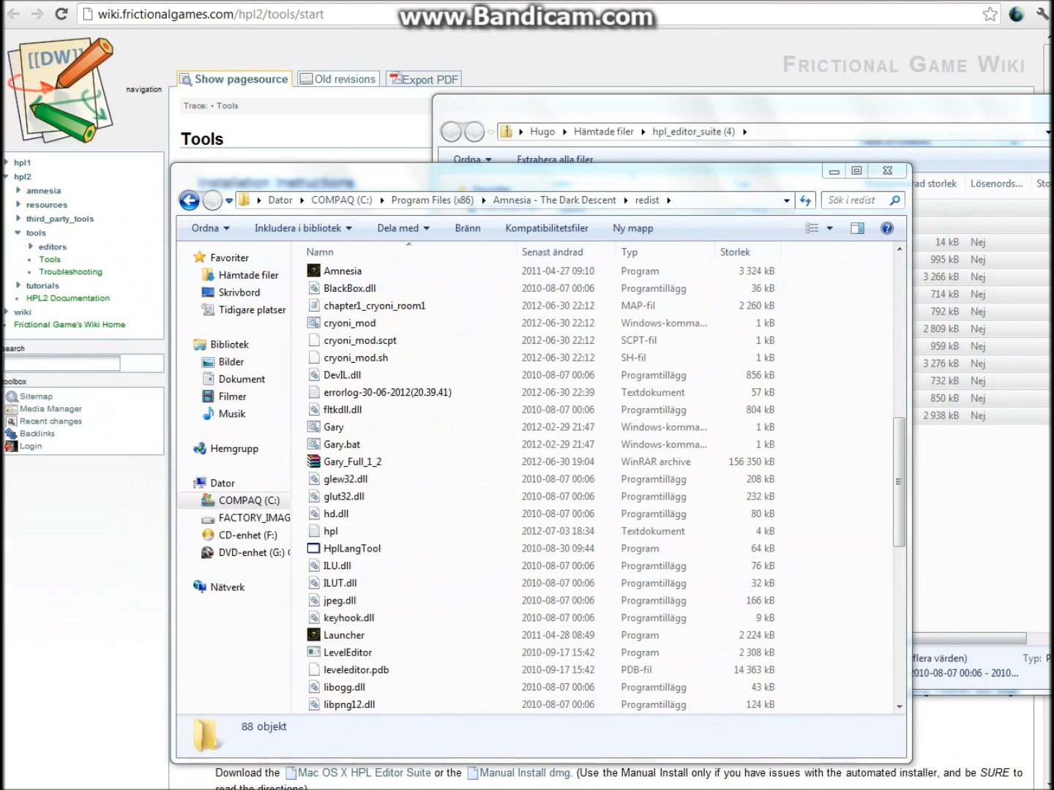
Delete all the editor suite files inside the hpl_editor_suite (4) archive and close its window.
mouse_move(196, 788)
left_click(106, 699)
left_click_drag(564, 467, 648, 201)
right_click(662, 277)
left_click(705, 354)
key("Return")
left_click_drag(805, 109, 399, 148)
left_click(743, 142)
Look through the redist folder's contents and minimize its window.
scroll(622, 425, "up", 11)
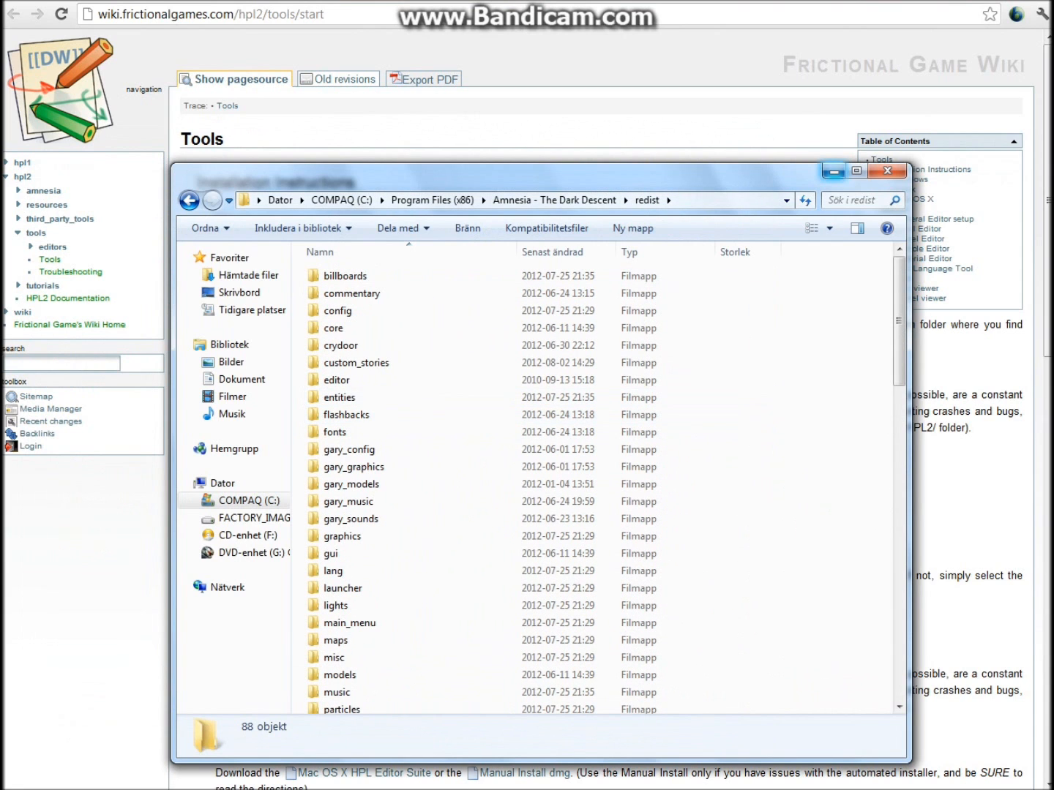
scroll(468, 469, "down", 11)
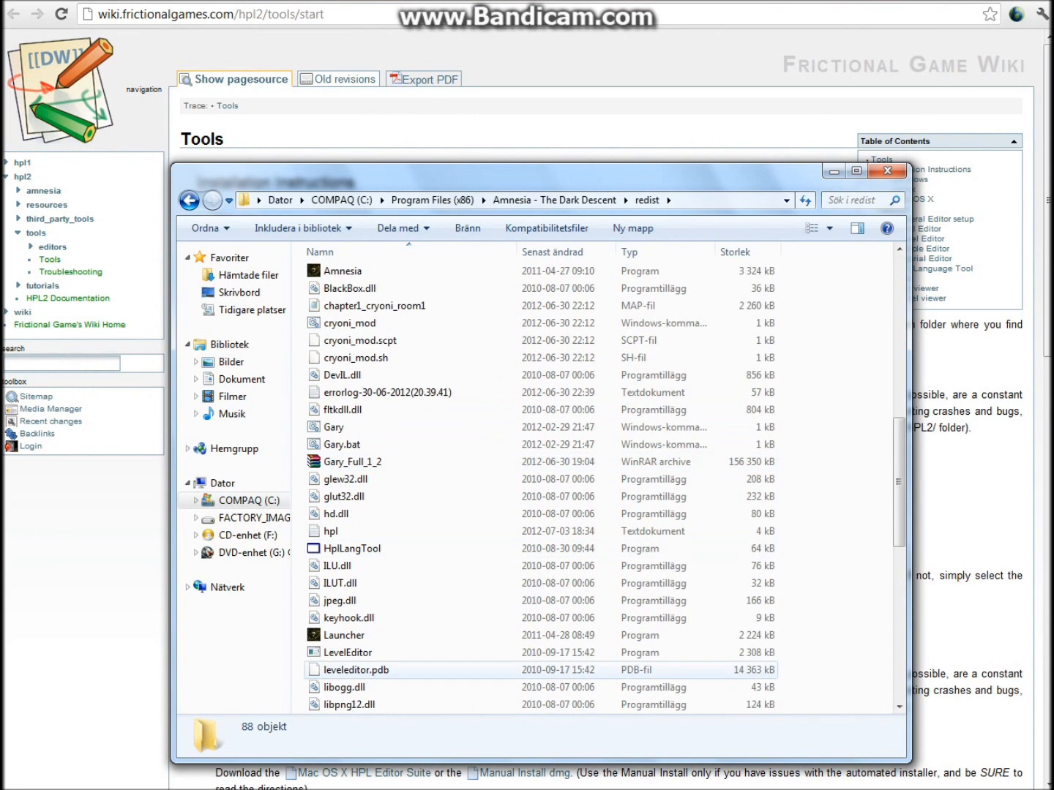
scroll(834, 170, "up", 5)
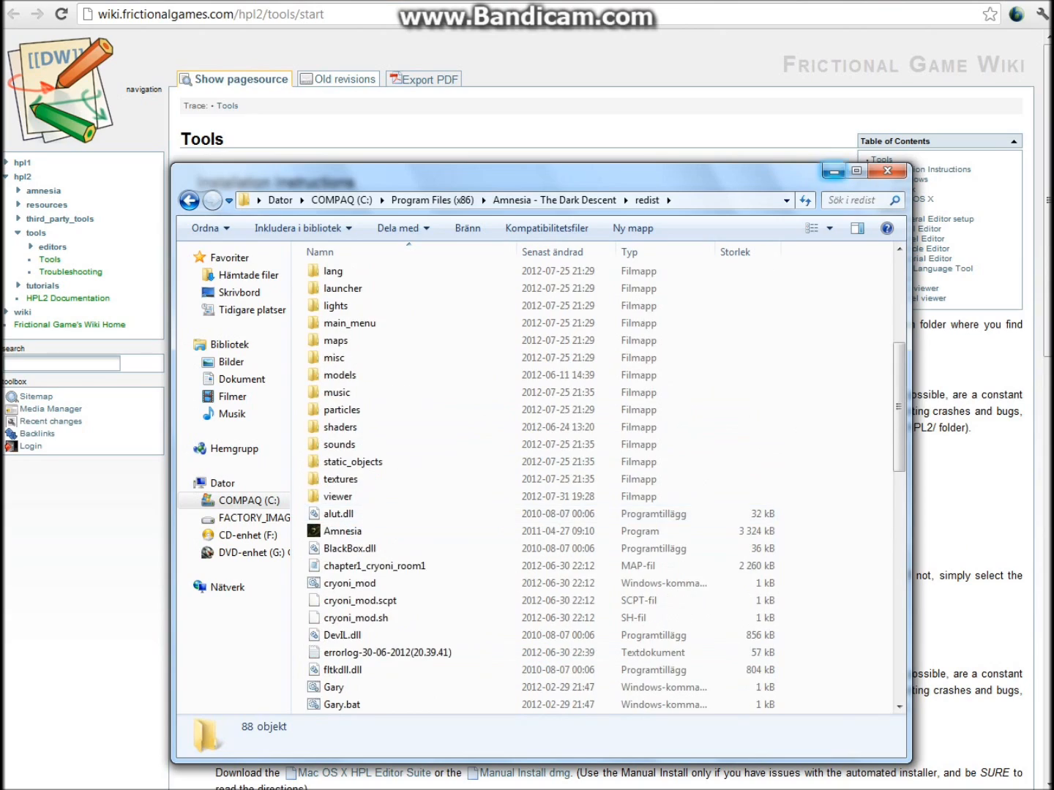
left_click(833, 171)
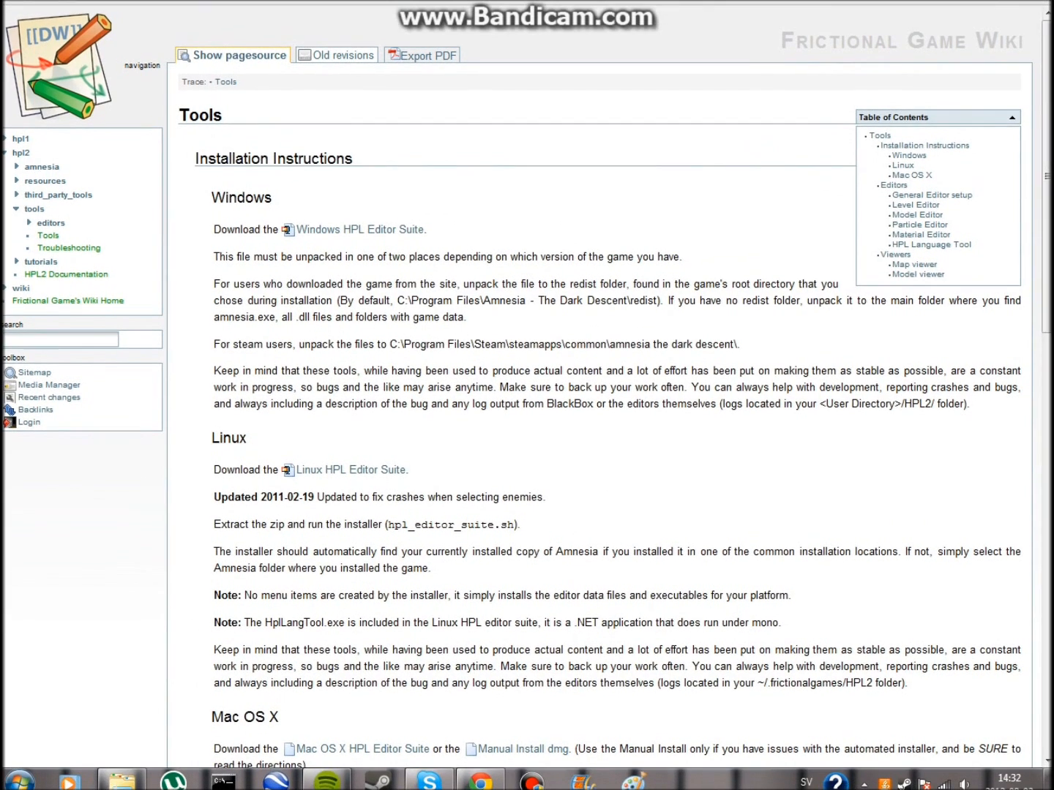
Switch to the MediaFire download page, open the downloaded Amnesia Custom story pack archive and enter its Amnesia Custom story pack folder.
left_click(481, 781)
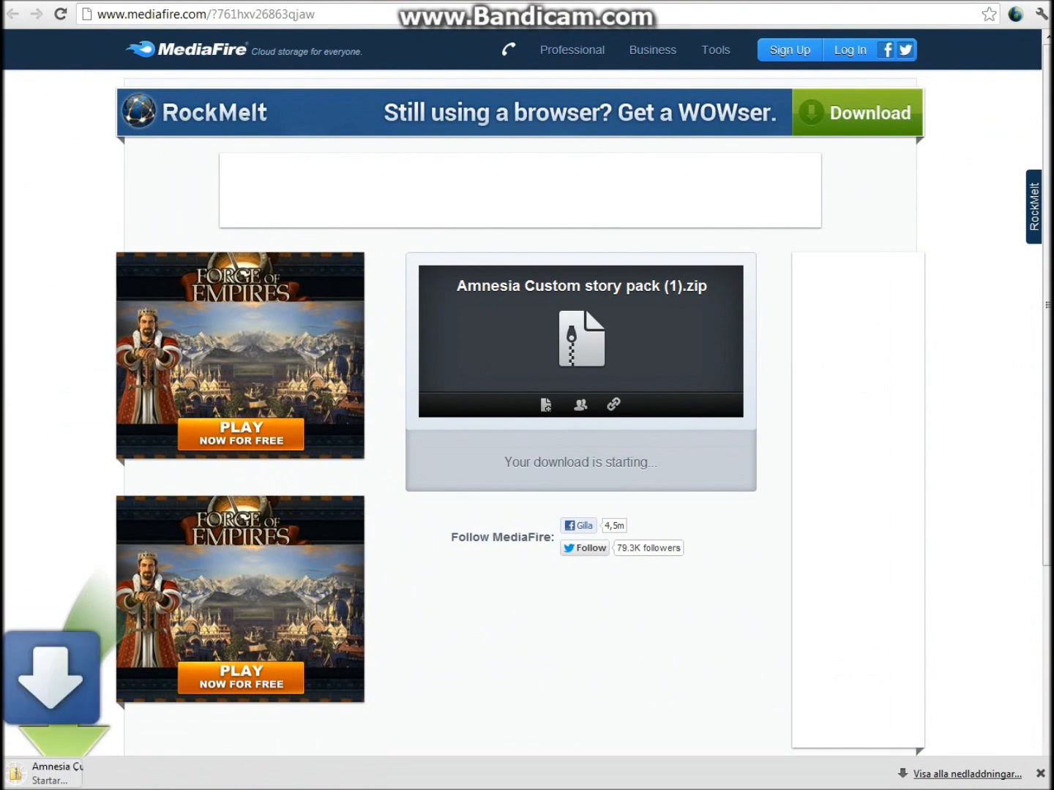
left_click(109, 774)
left_click_drag(336, 145, 531, 110)
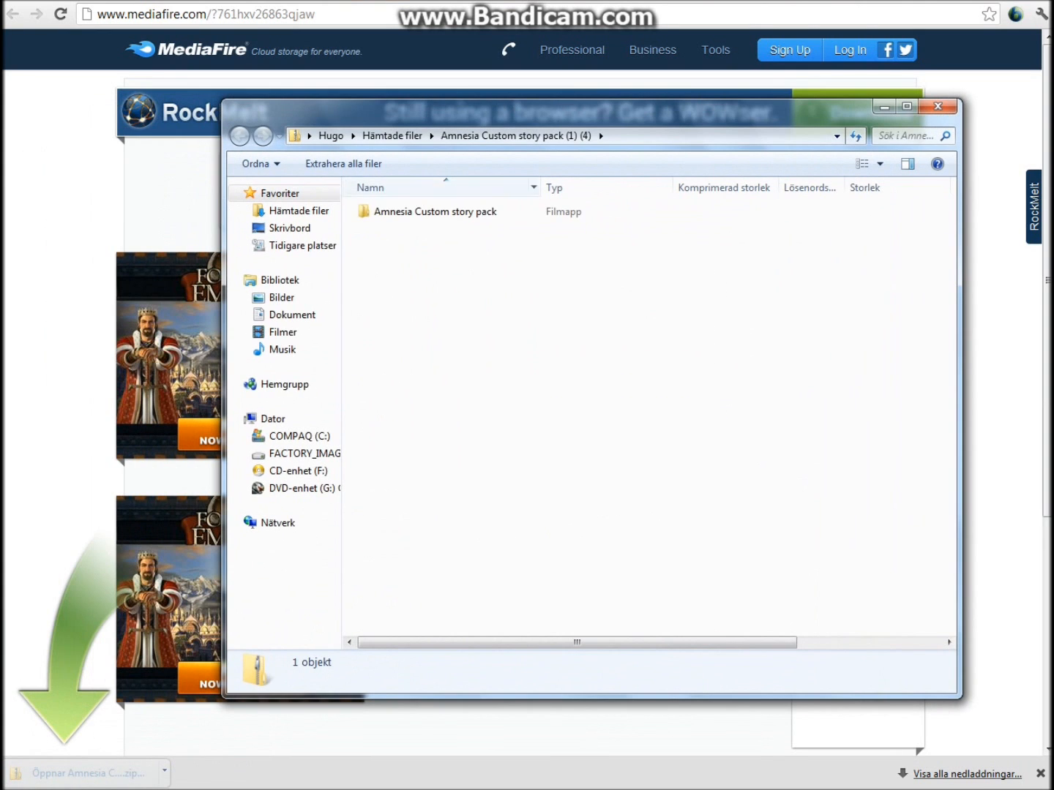
double_click(434, 212)
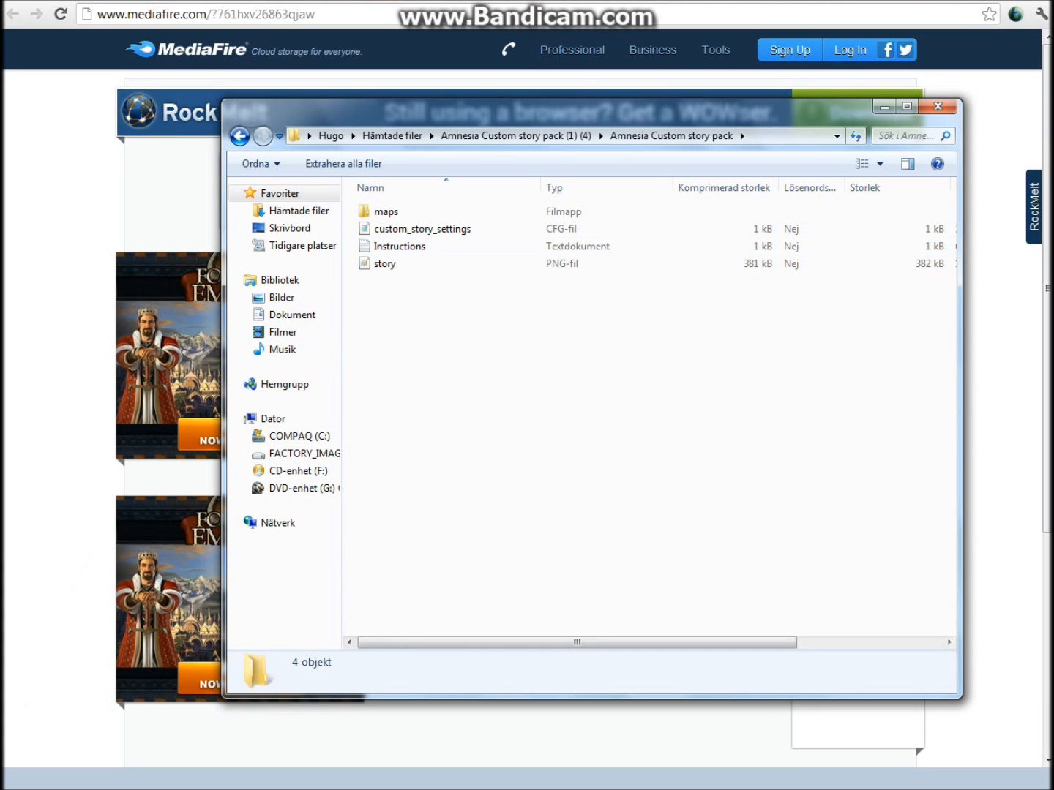
Bring back the redist folder window and open its custom_stories folder.
left_click(146, 785)
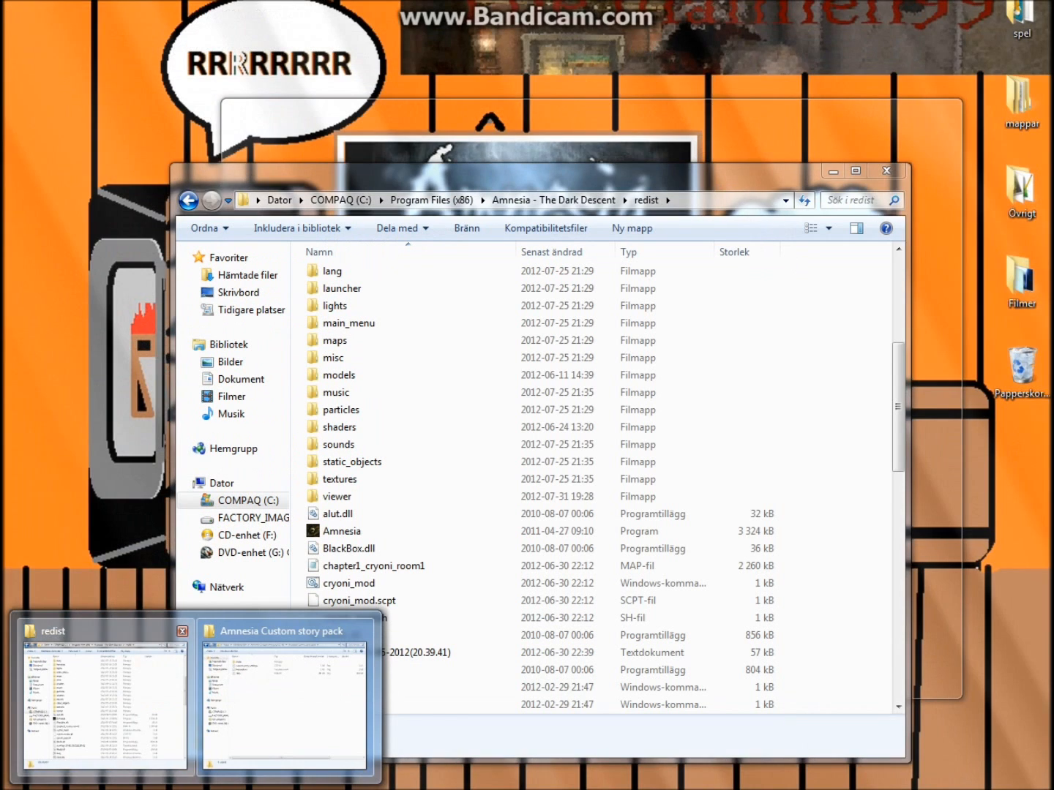
left_click(106, 703)
left_click_drag(306, 176, 311, 194)
scroll(352, 341, "up", 6)
left_click(385, 383)
double_click(386, 383)
Create a new folder named Tutorial inside the custom_stories folder.
right_click(371, 425)
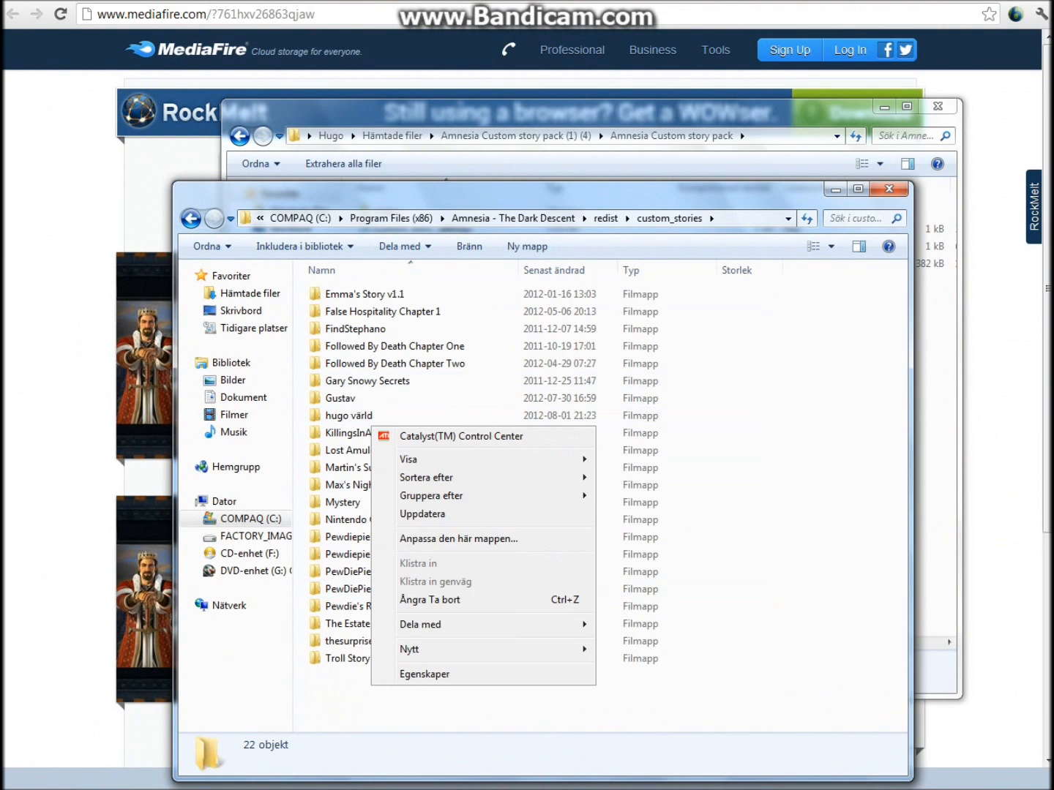
mouse_move(439, 649)
left_click(631, 479)
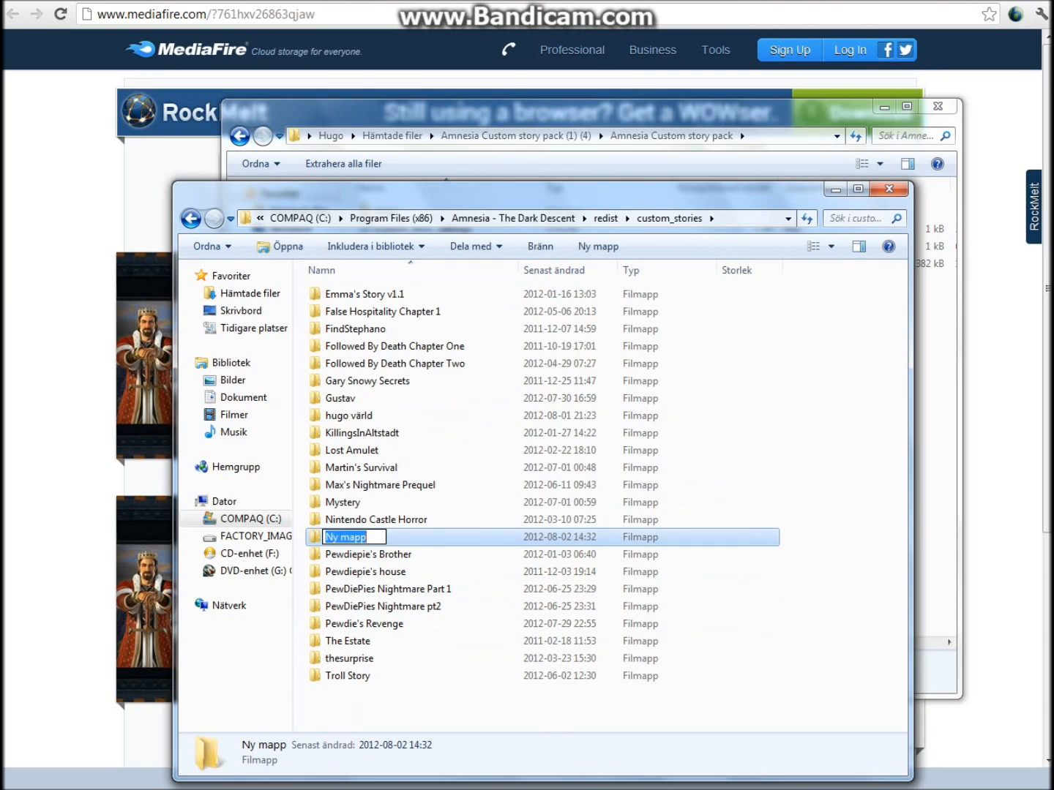
type("Tutori")
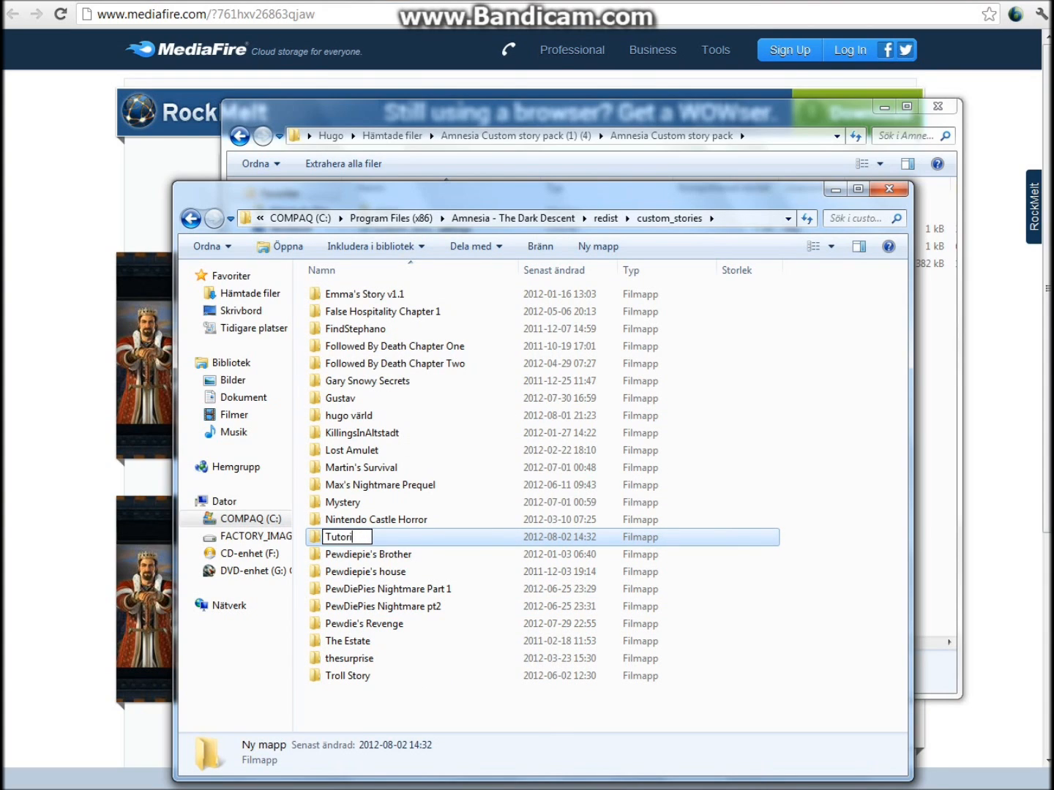
key("Return")
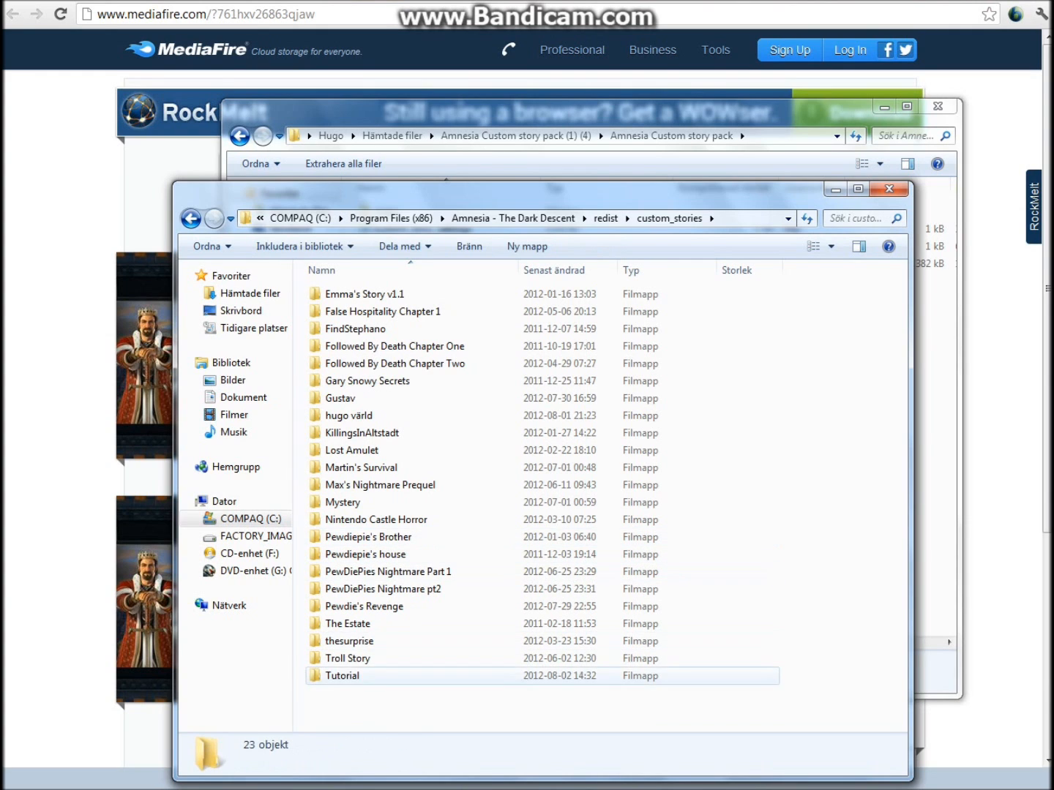
Copy maps, custom_story_settings, Instructions and story from the story pack archive into the Tutorial folder, and close the archive window.
key("Return")
left_click_drag(483, 111, 770, 116)
left_click_drag(755, 326, 761, 208)
left_click_drag(673, 266, 413, 469)
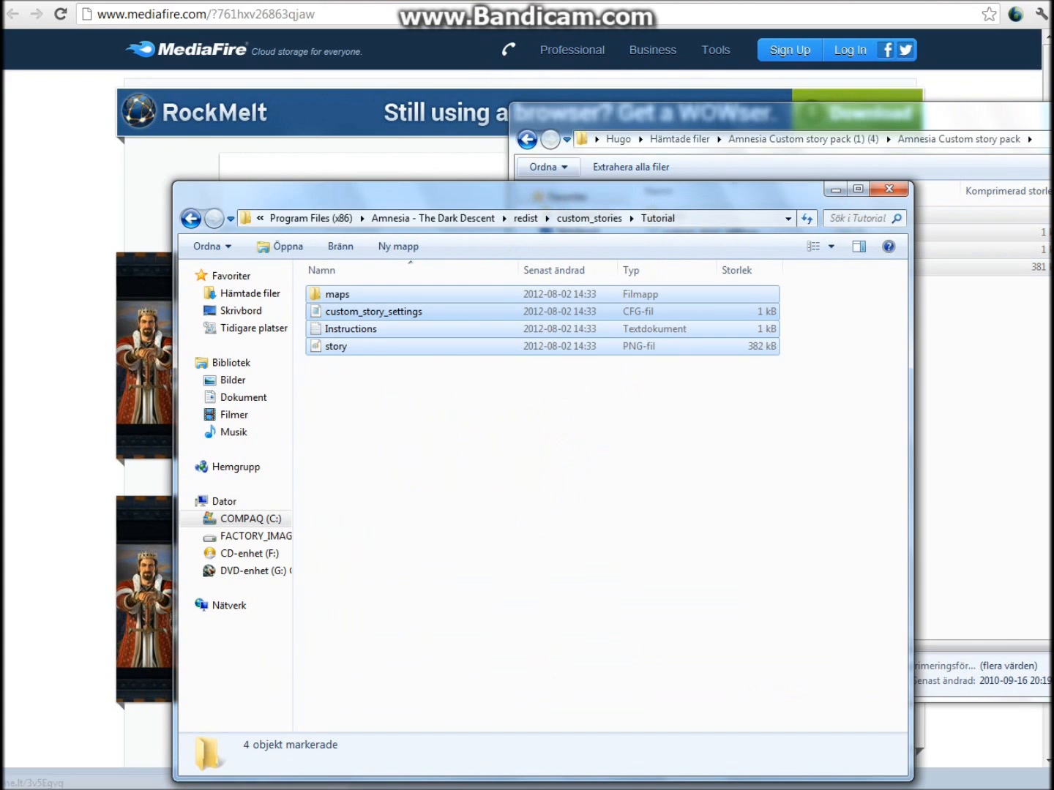
left_click_drag(775, 114, 504, 107)
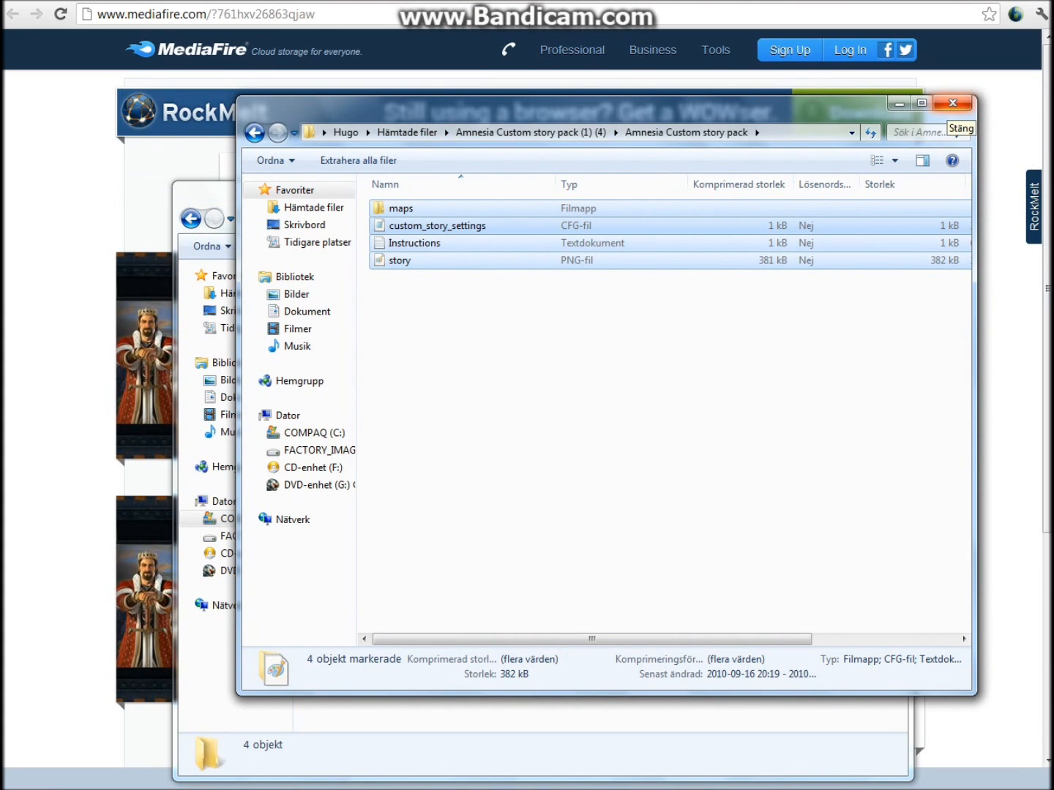
left_click(951, 104)
View the story image from the Tutorial folder in Paint and close it again.
left_click_drag(541, 194, 541, 166)
left_click(439, 320)
left_click(439, 379)
left_click(439, 319)
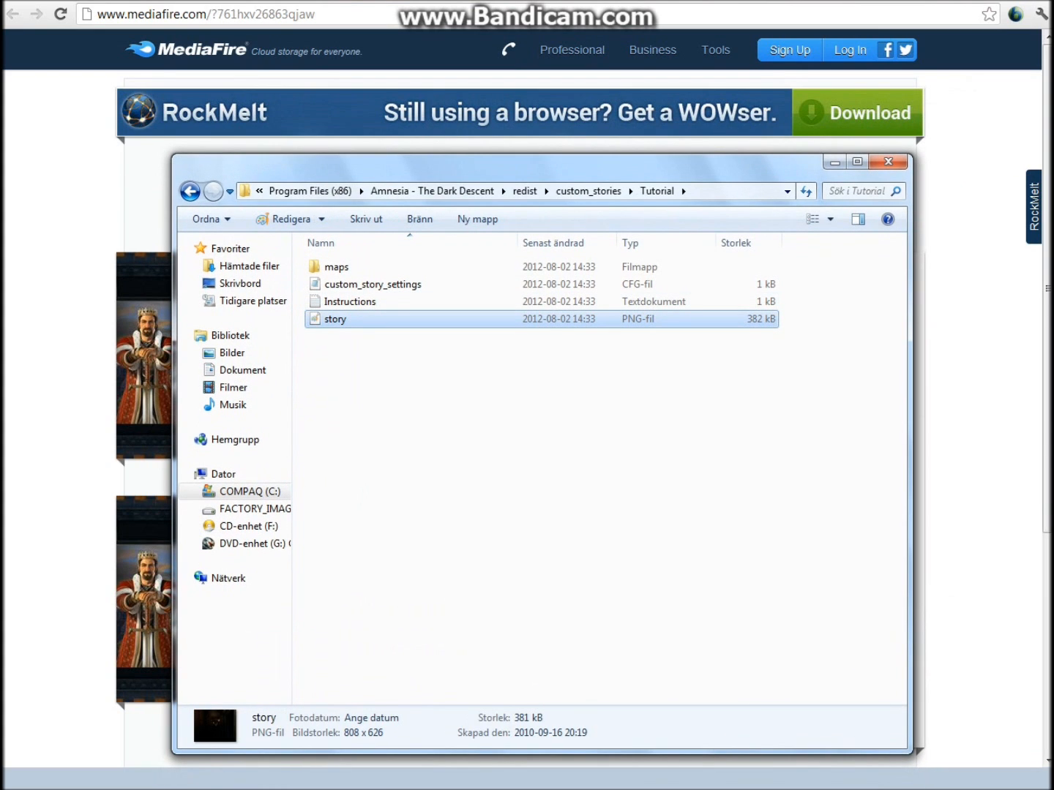
double_click(393, 319)
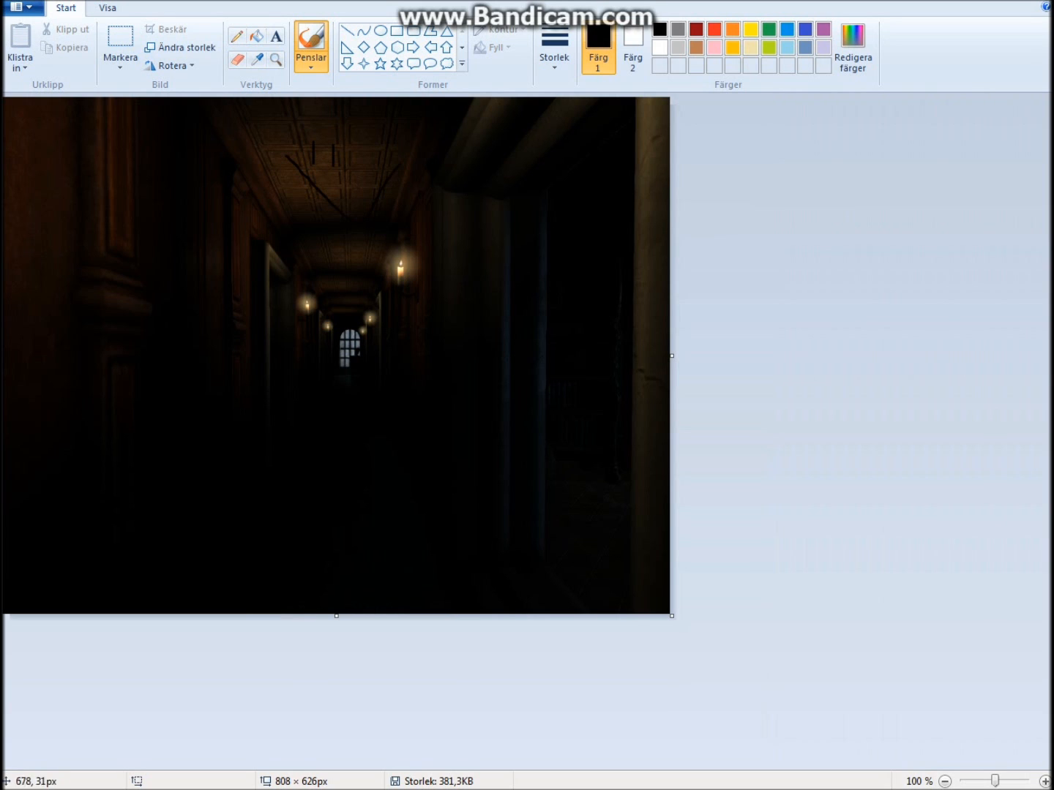
right_click(637, 789)
left_click(636, 761)
left_click(561, 413)
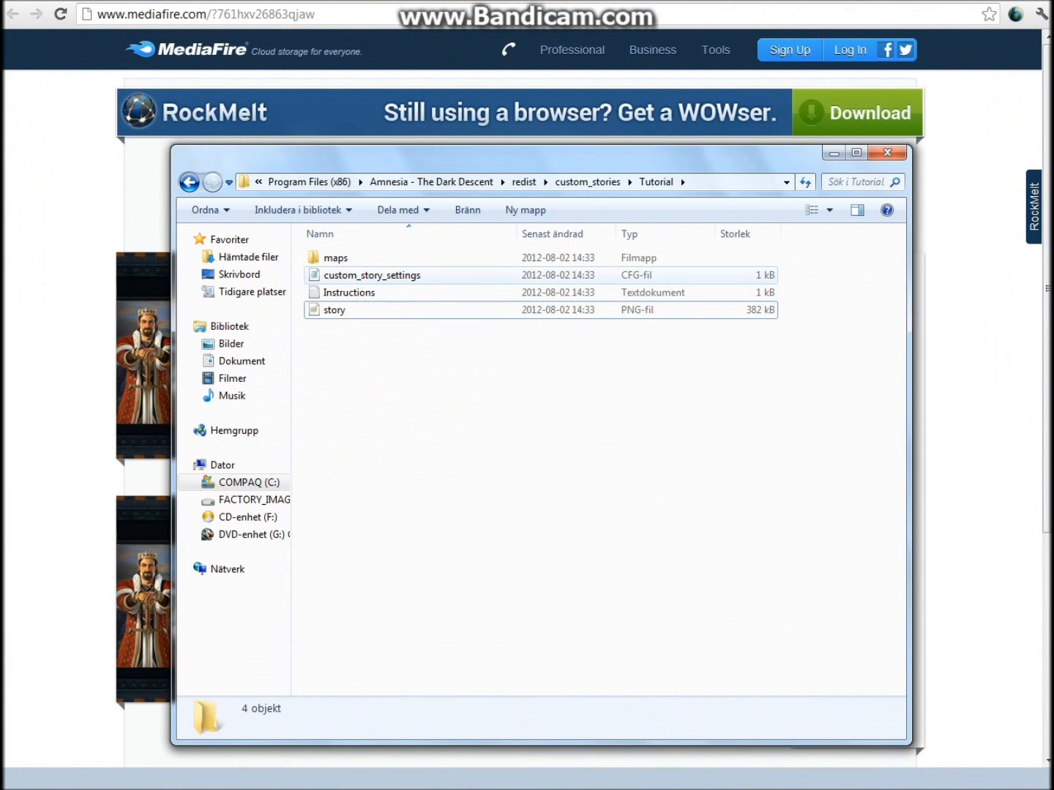
Open the Tutorial folder's custom_story_settings file in Notepad++.
right_click(362, 276)
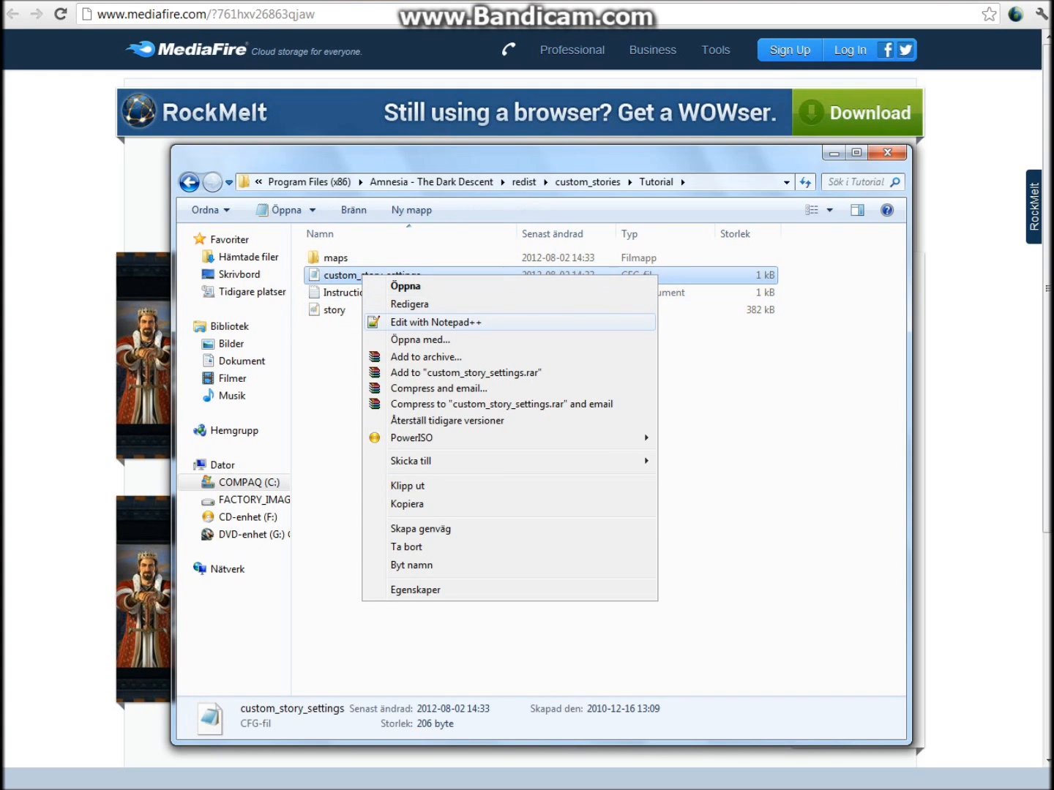
left_click(435, 322)
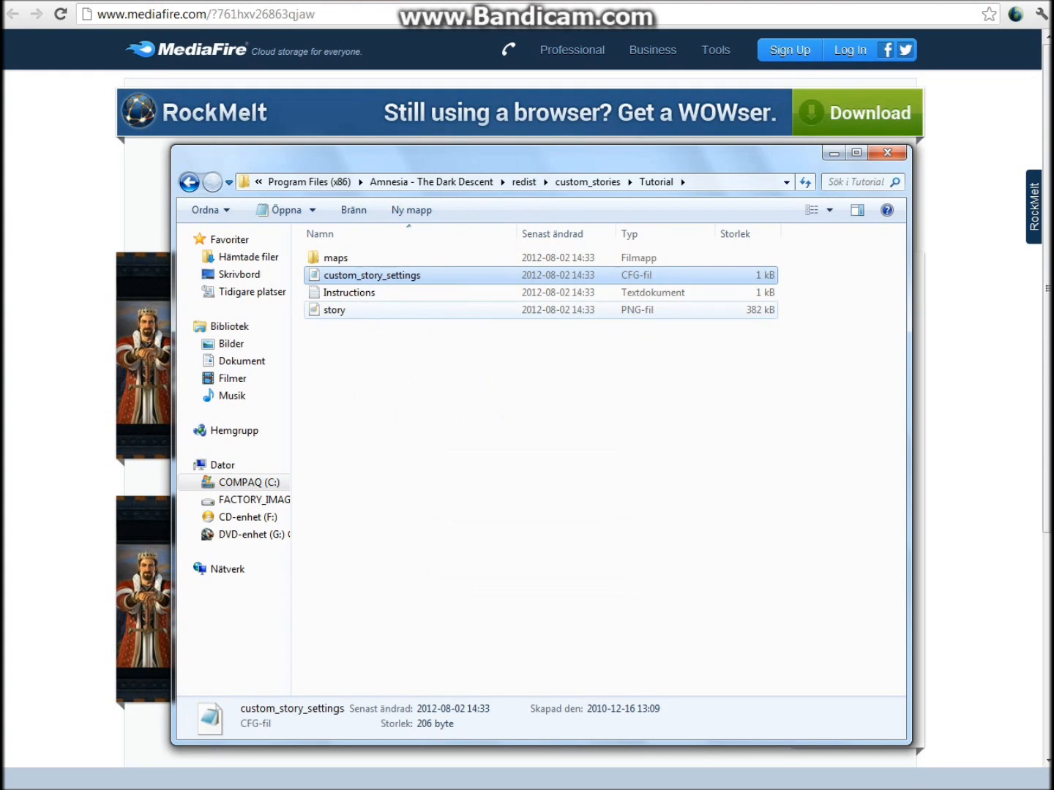
left_click_drag(499, 422, 510, 139)
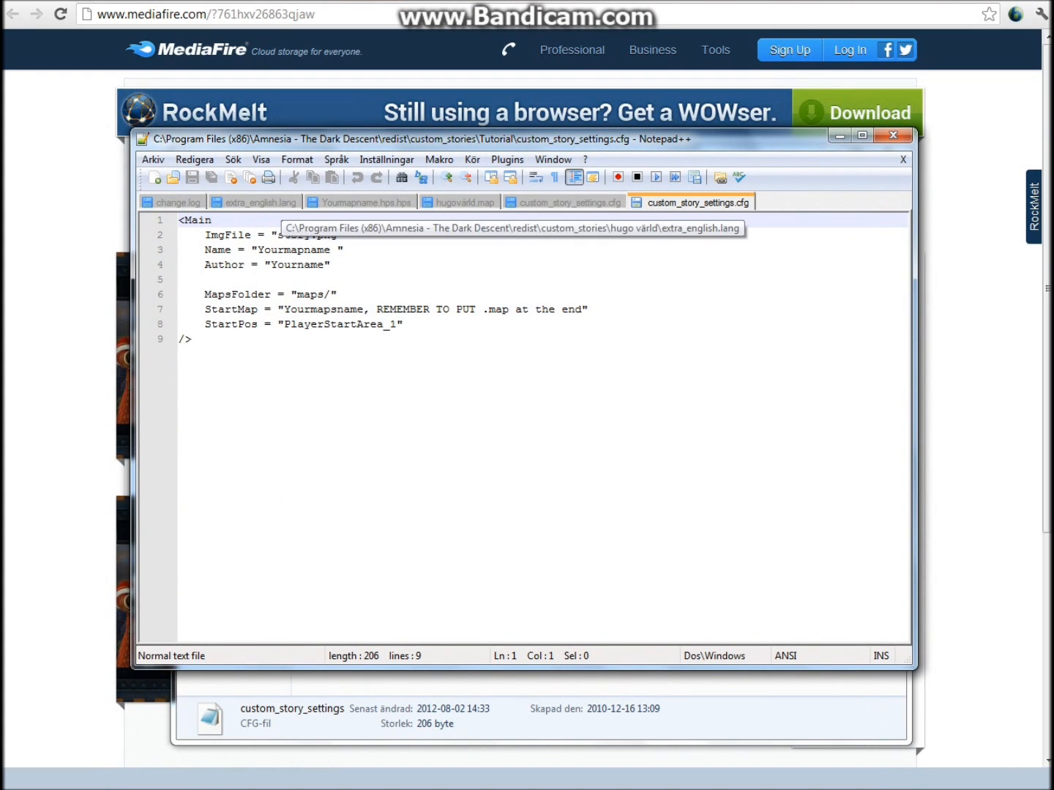
Look through the other open files, return to the Tutorial custom_story_settings.cfg and minimize the editor.
left_click(257, 202)
key("ctrl+Tab")
key("ctrl+Tab")
key("ctrl+Tab")
key("ctrl+Tab")
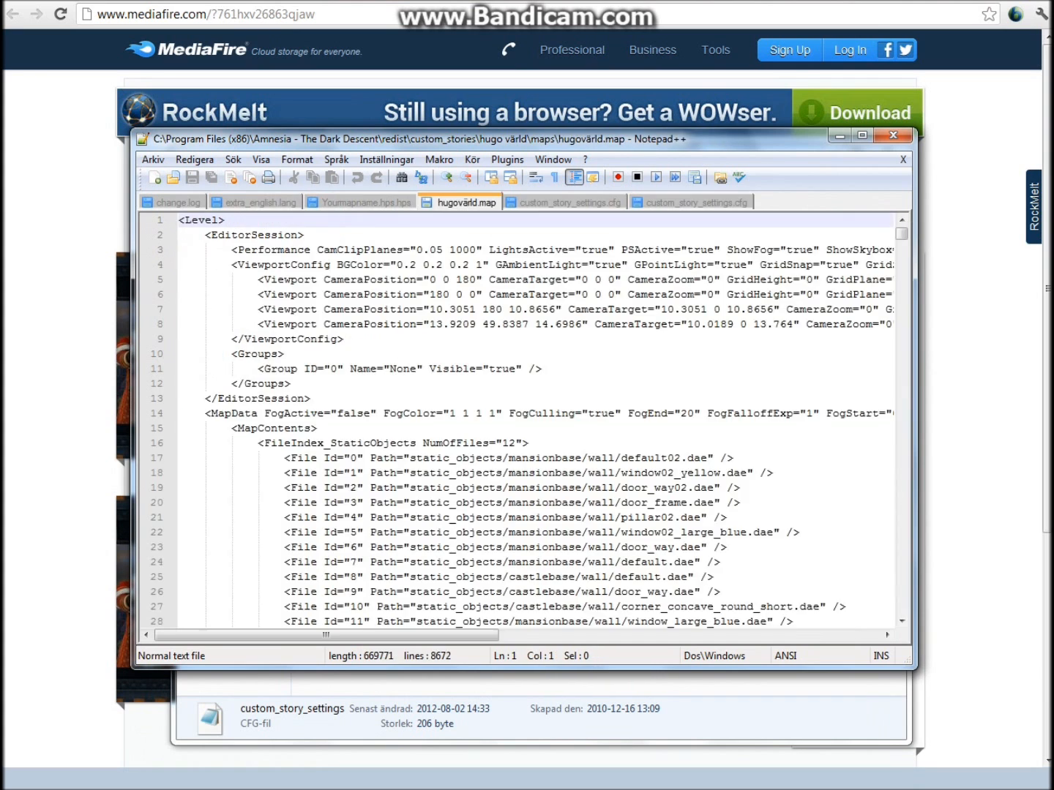
left_click_drag(513, 139, 465, 301)
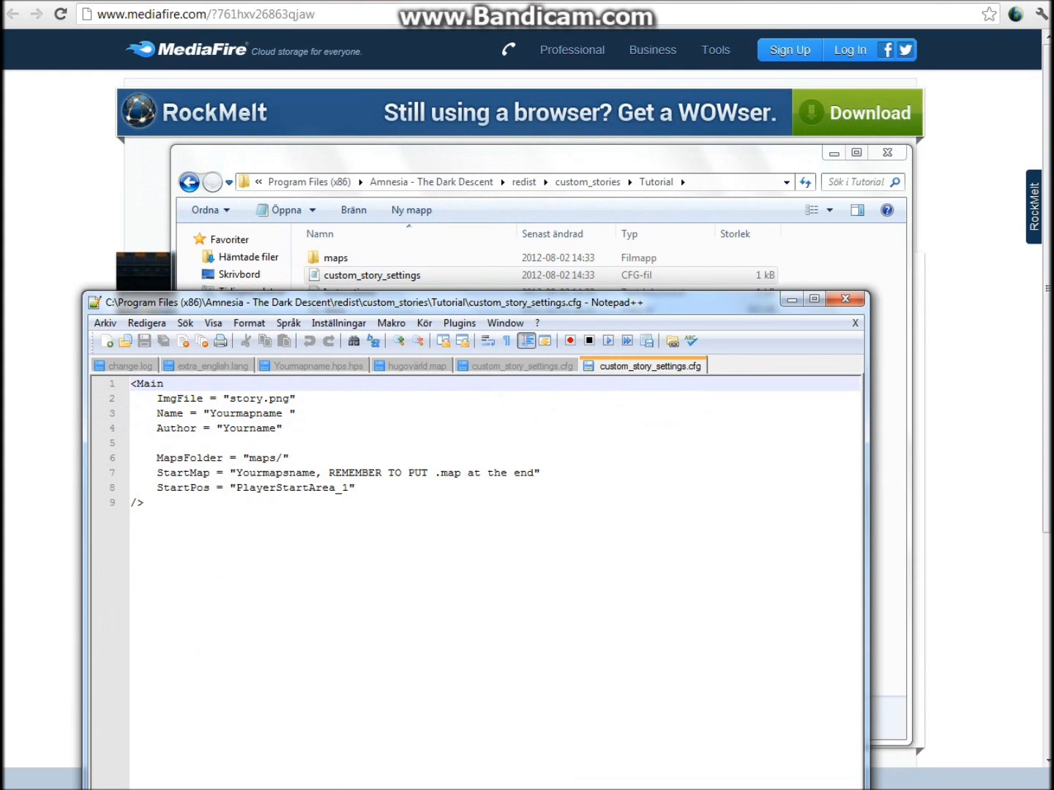
left_click_drag(464, 302, 508, 167)
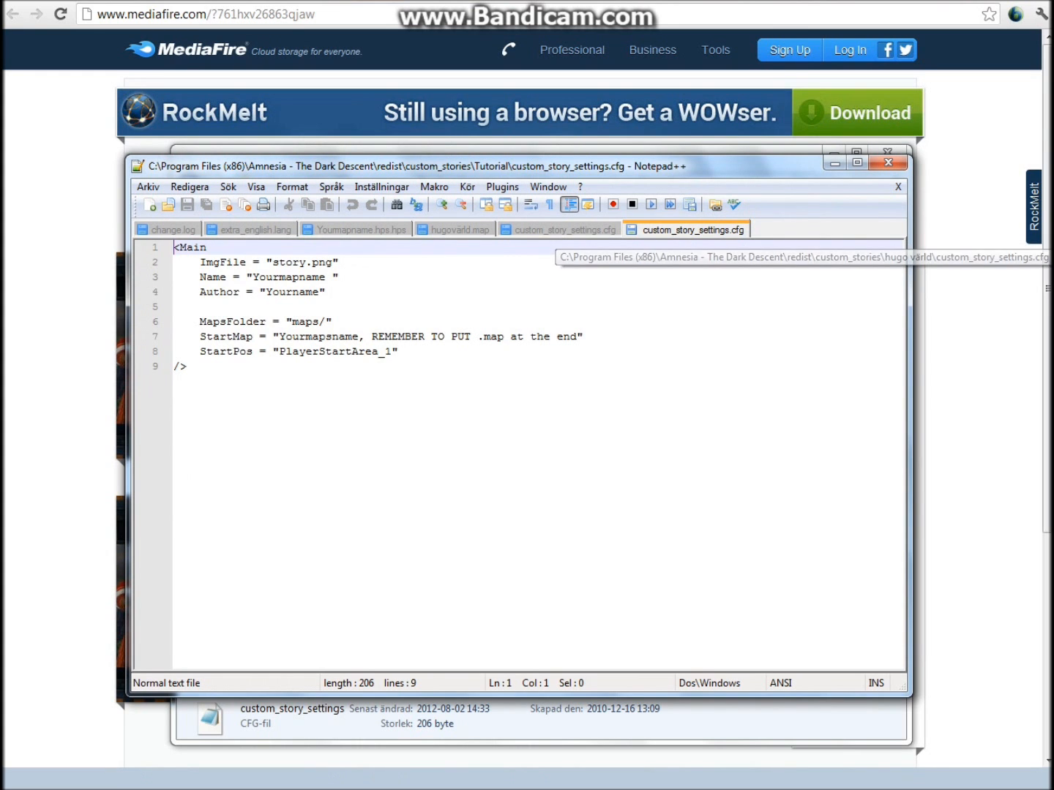
left_click(834, 162)
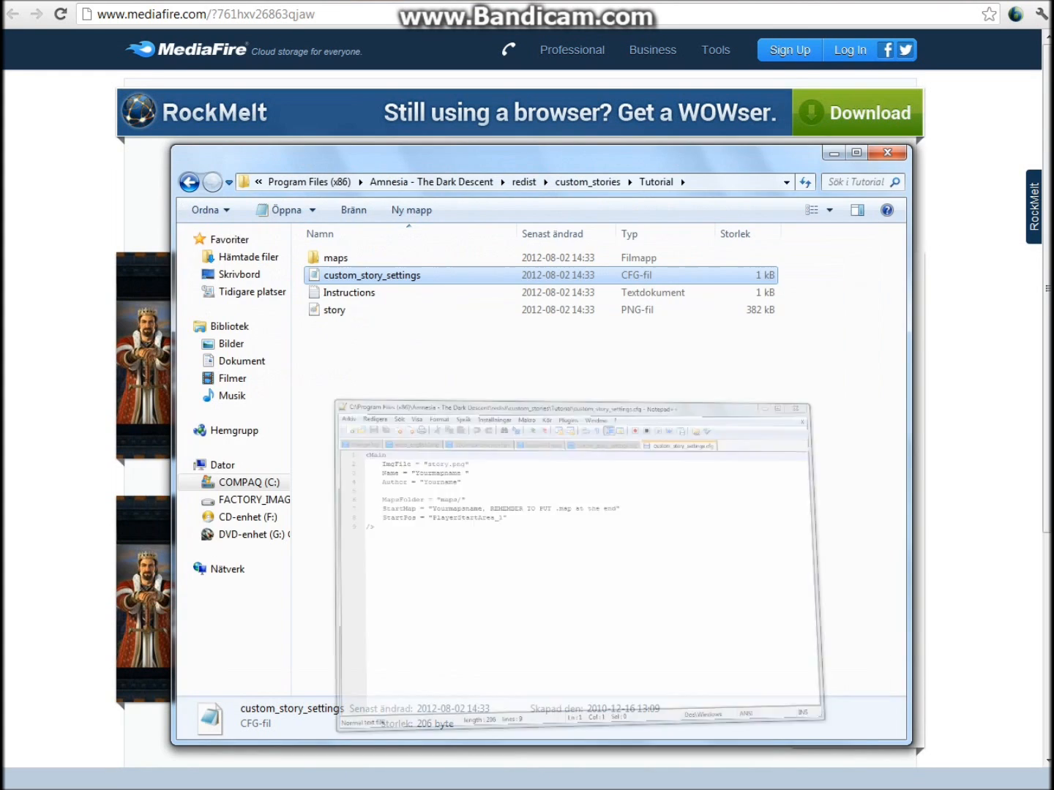
Rename the Yourmapname file in the maps folder as Yourmapname.hpl and return to the Tutorial folder.
left_click_drag(689, 154, 693, 122)
double_click(340, 227)
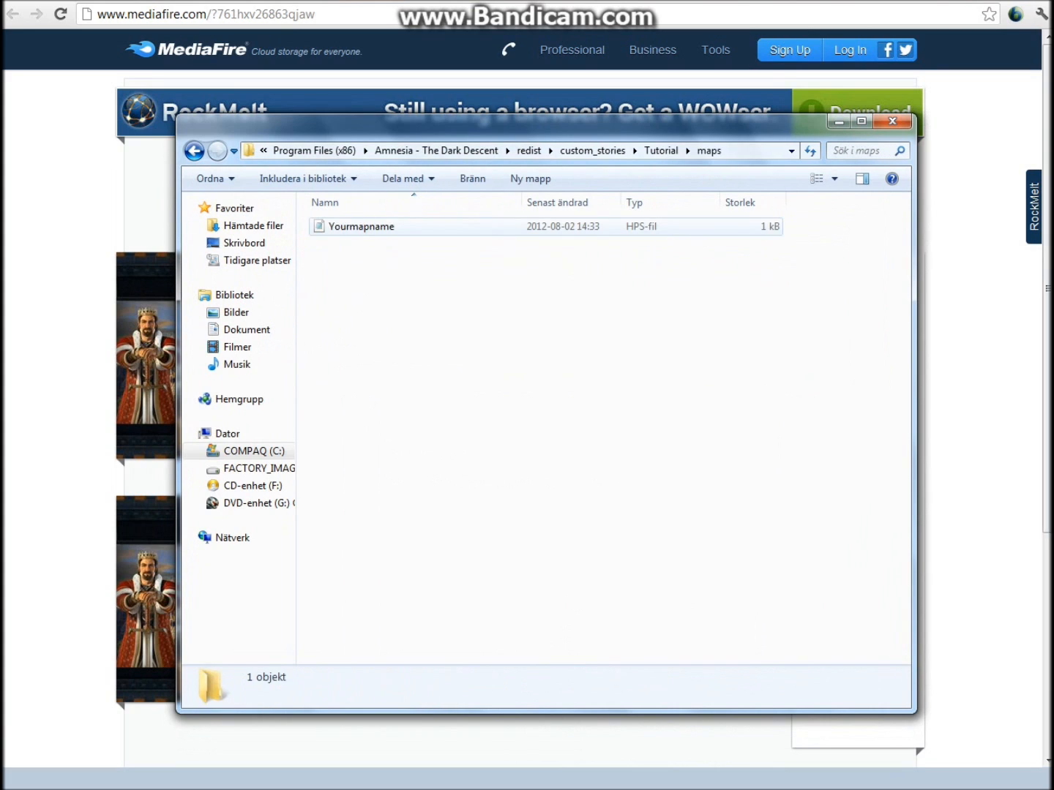
right_click(364, 227)
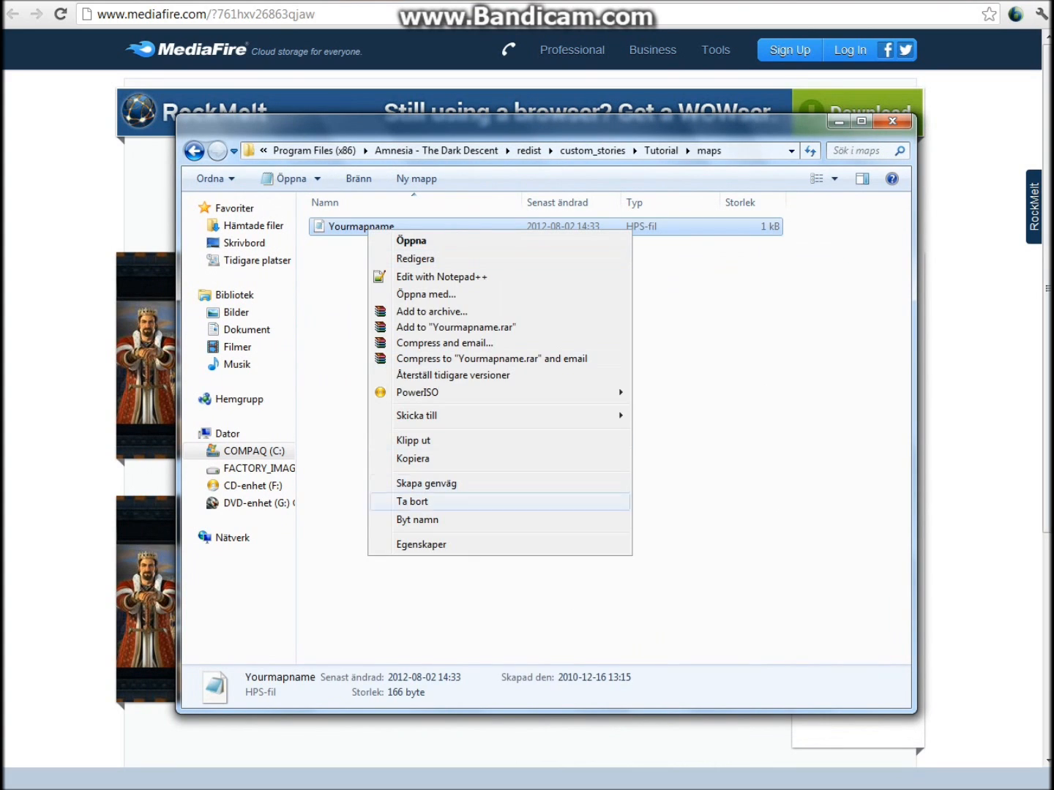
left_click(414, 520)
left_click(397, 227)
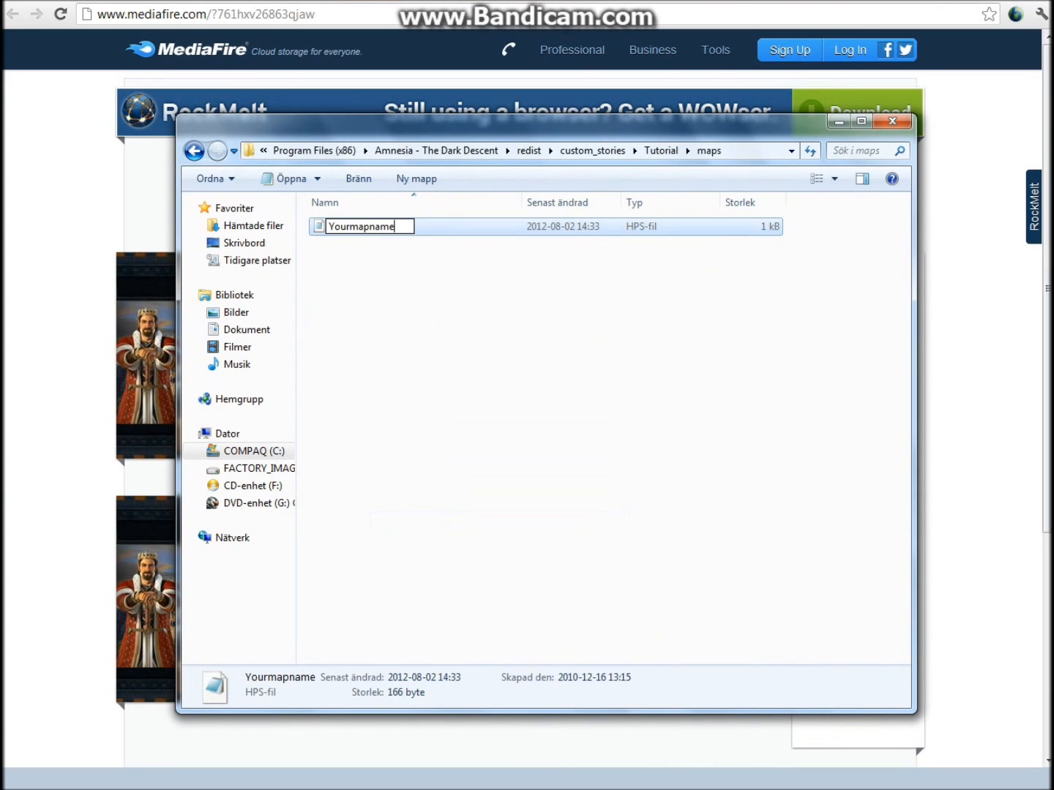
type(".hpl")
key("Return")
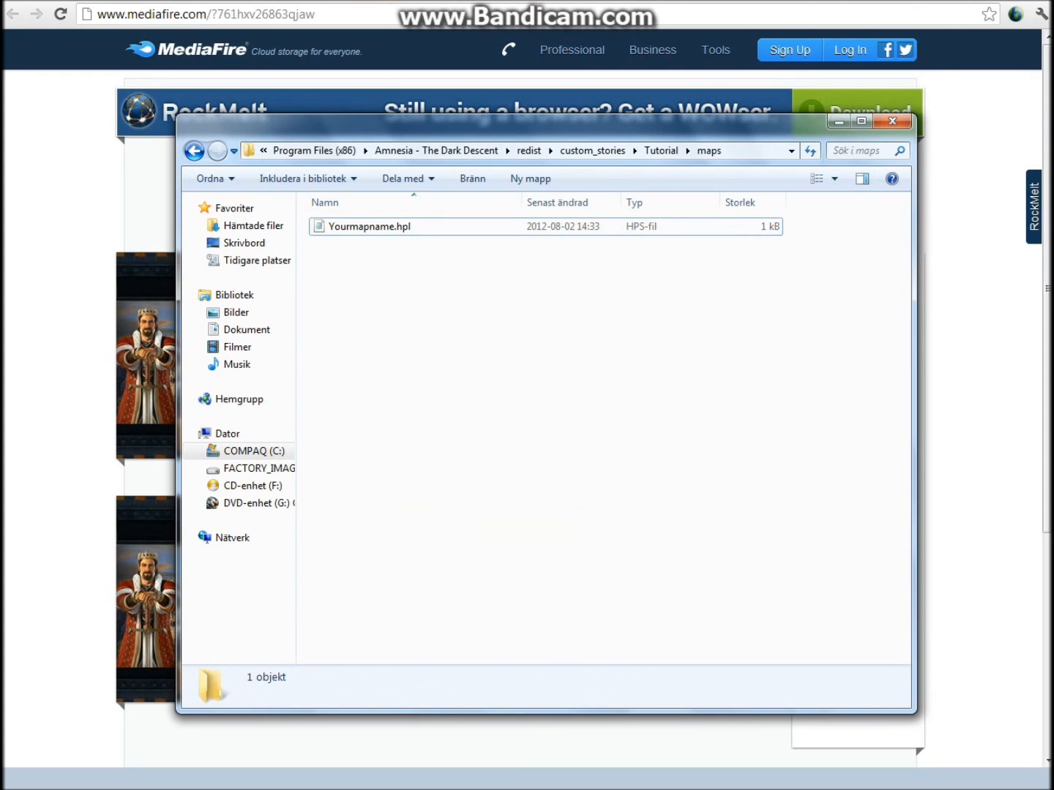
left_click(194, 150)
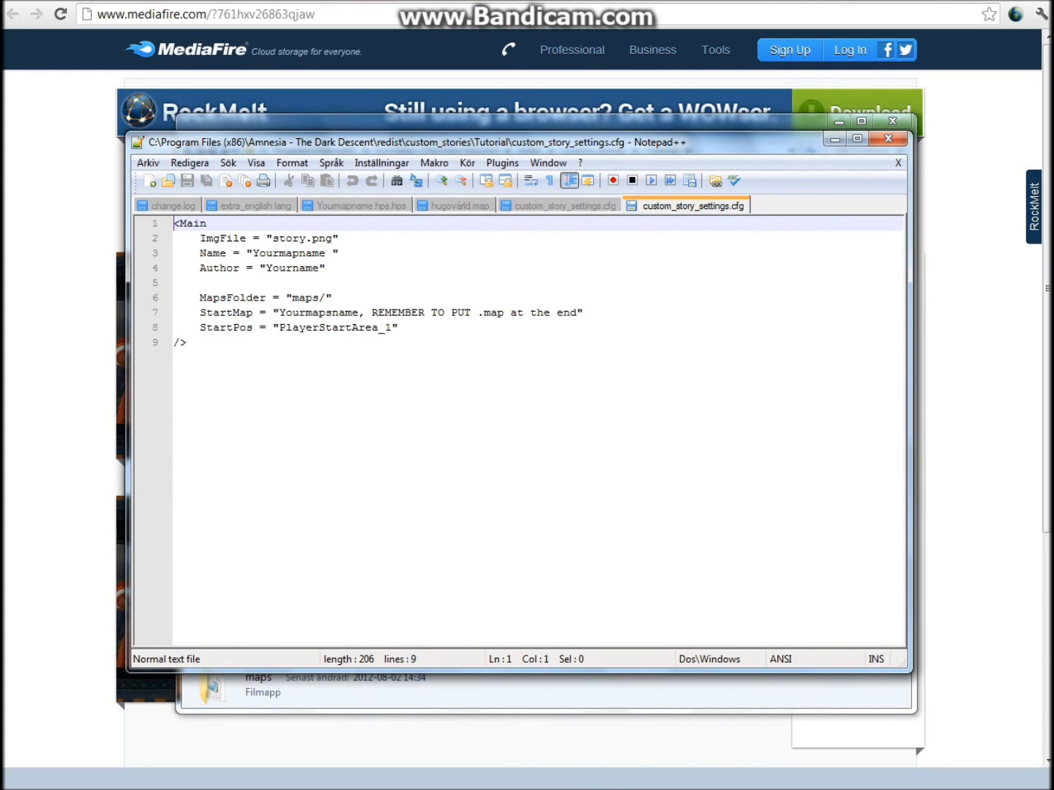
Switch back to custom_story_settings.cfg in Notepad++, set Name to "Tutorial" and enter the author's name in Author.
left_click_drag(468, 142, 487, 199)
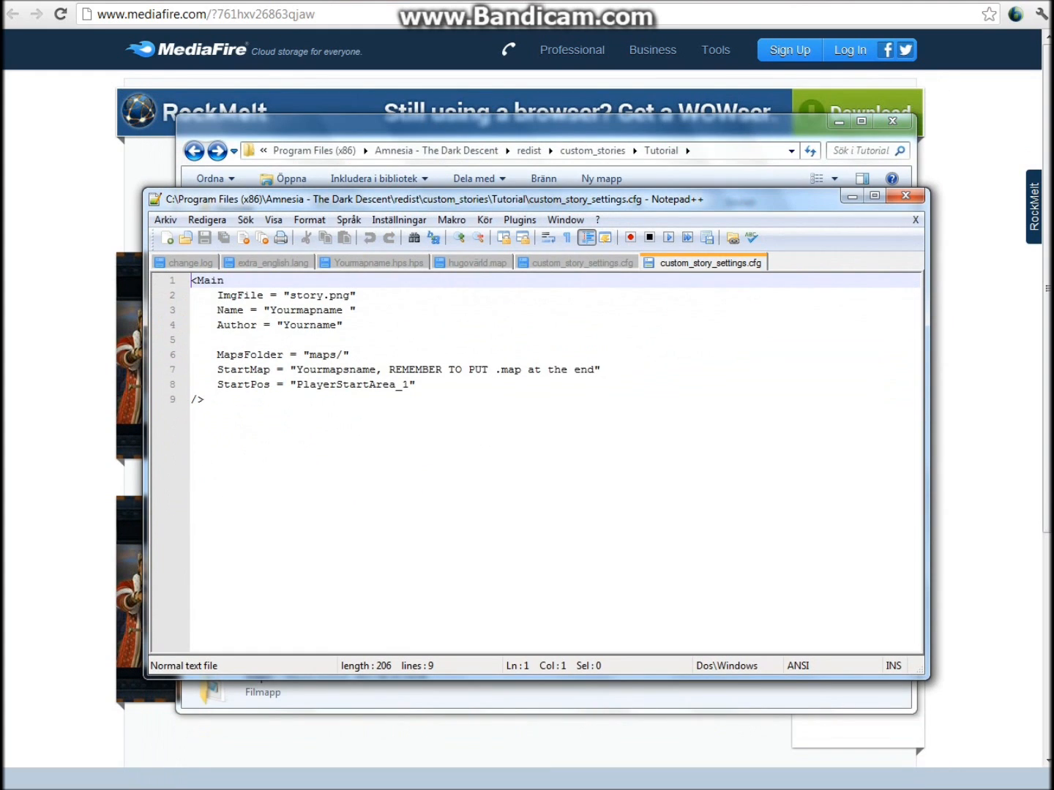
left_click_drag(270, 310, 343, 310)
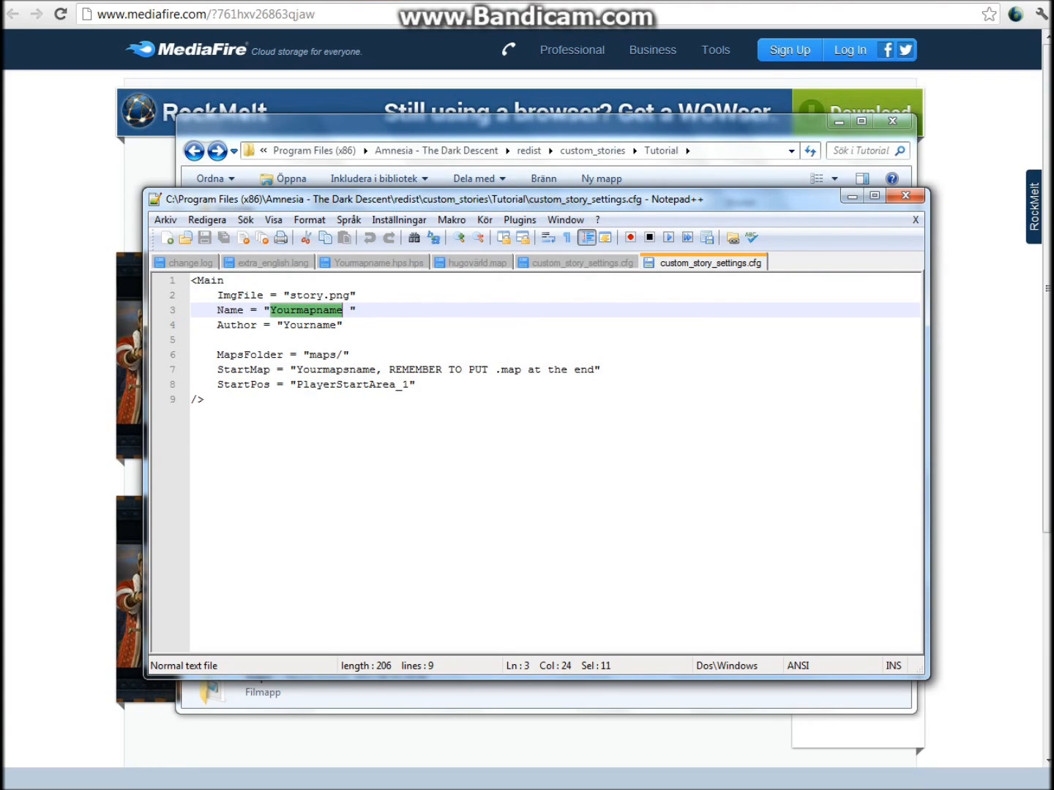
type("Tutor")
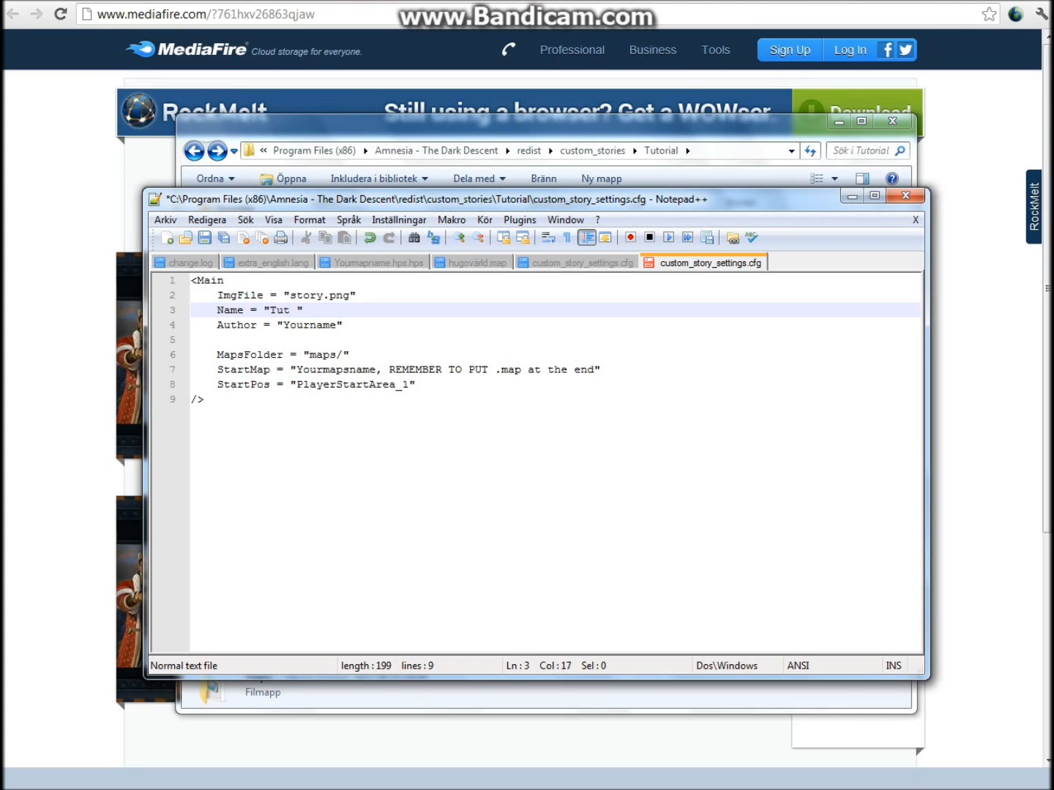
type("ial")
left_click(205, 399)
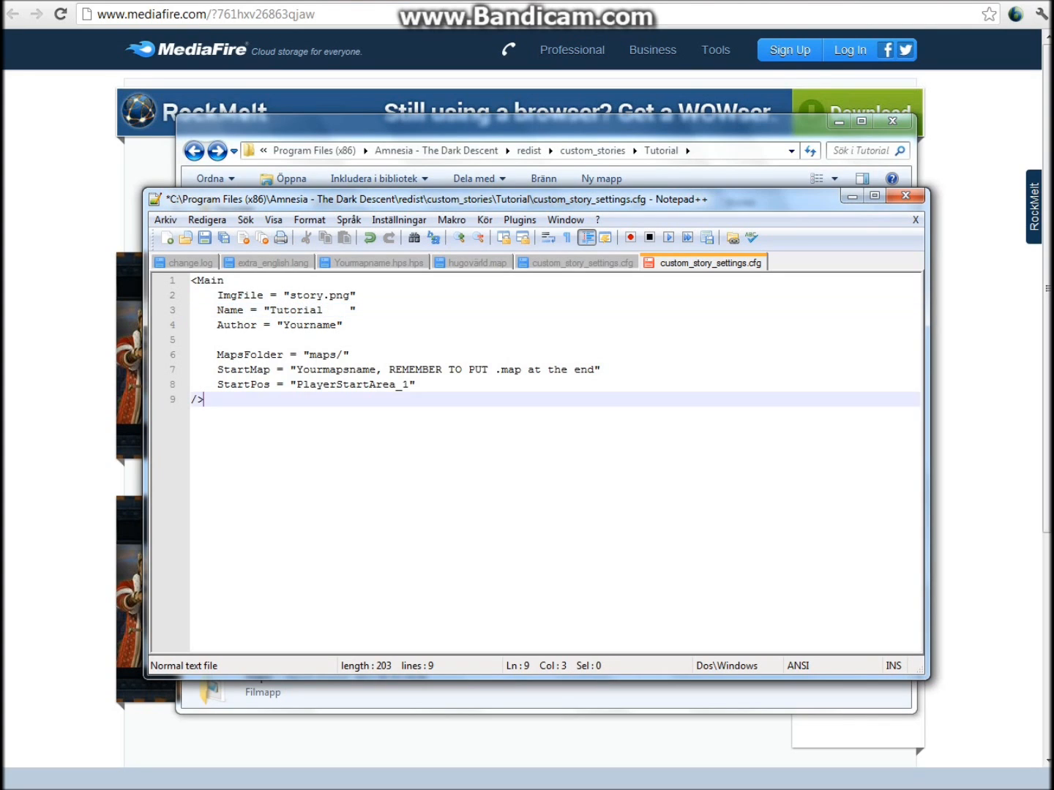
left_click_drag(283, 325, 336, 325)
type("Themanen99")
left_click_drag(469, 199, 496, 170)
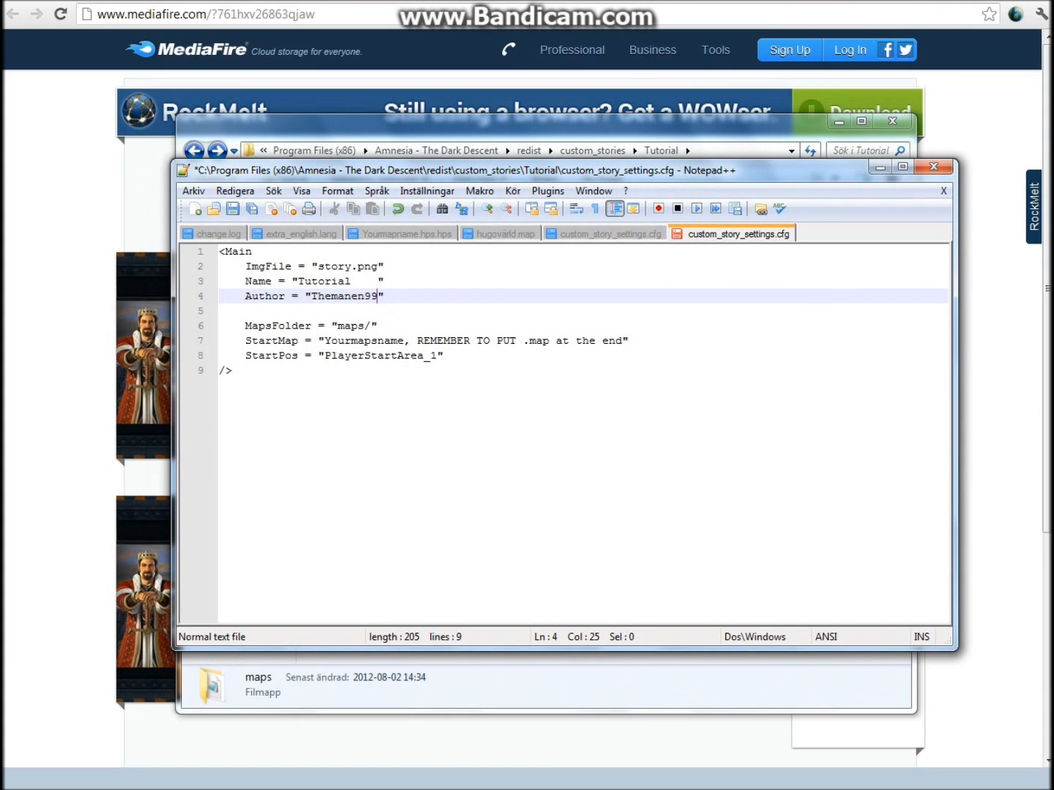
Replace the StartMap placeholder text in custom_story_settings.cfg with "Tutorial.map".
left_click_drag(496, 170, 510, 270)
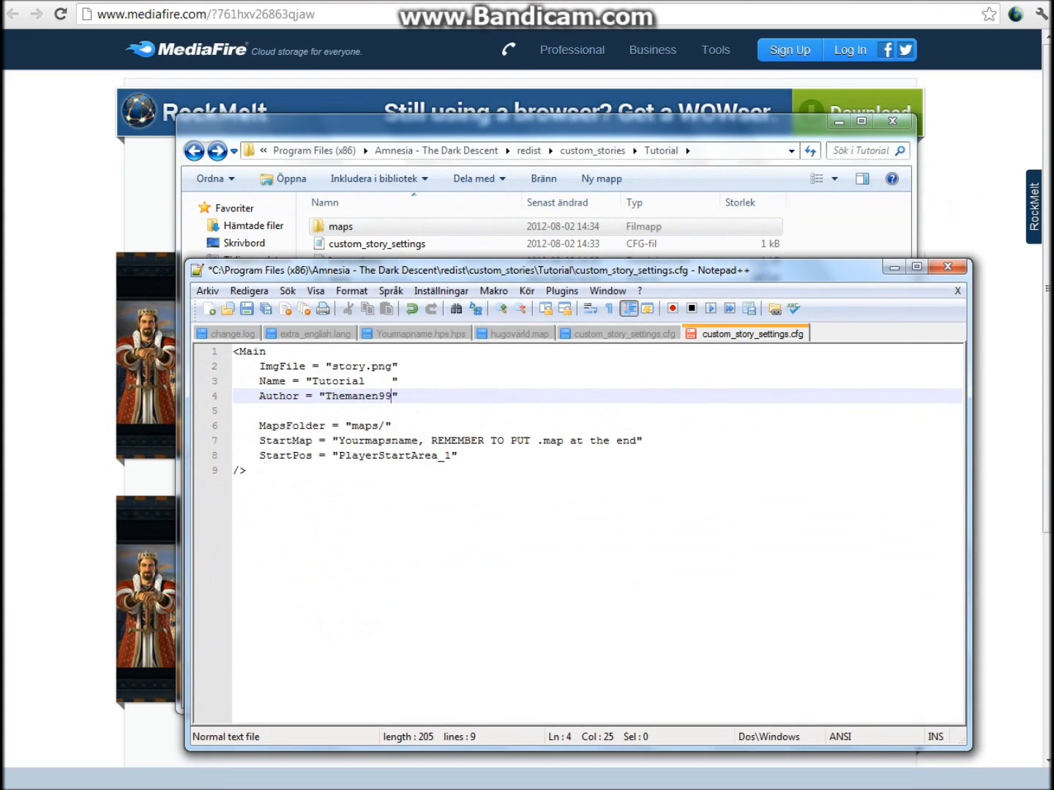
left_click_drag(338, 441, 635, 440)
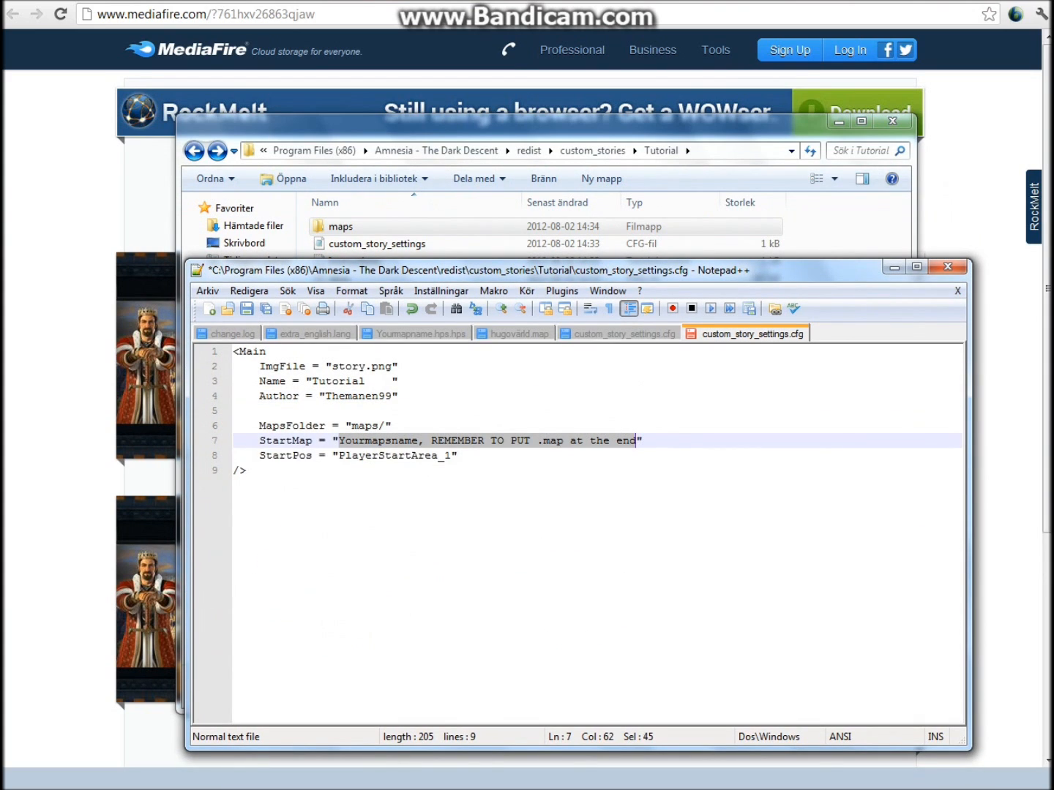
left_click_drag(510, 270, 501, 338)
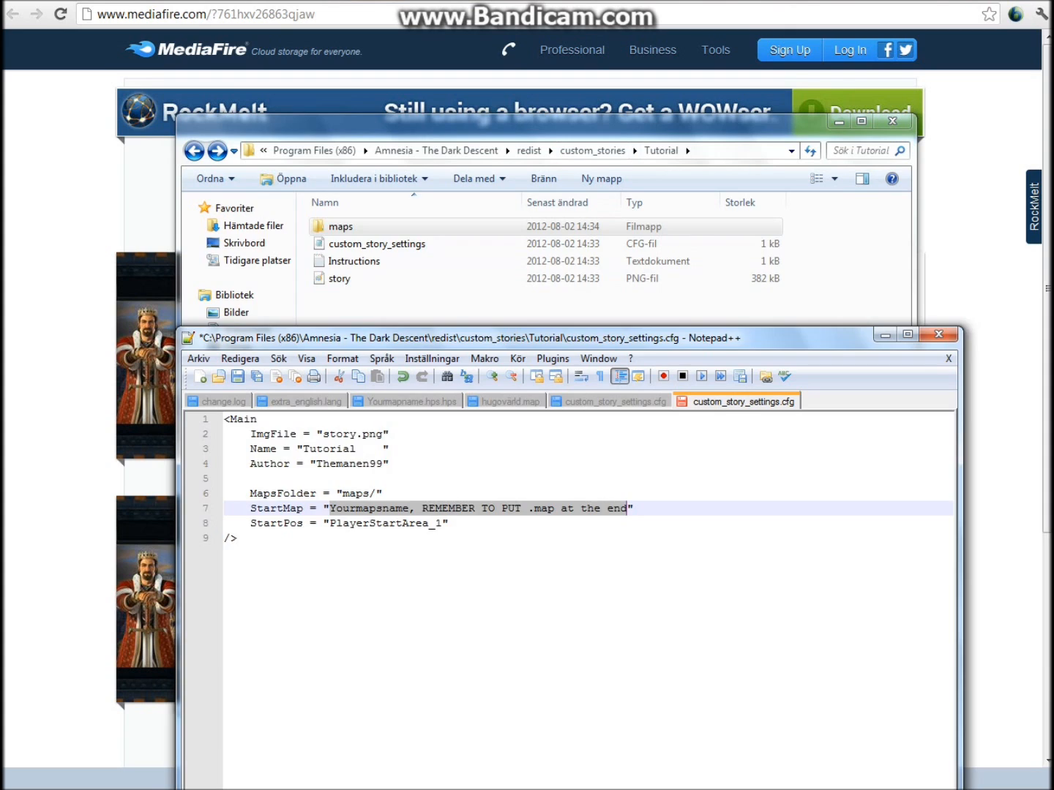
left_click_drag(556, 337, 560, 211)
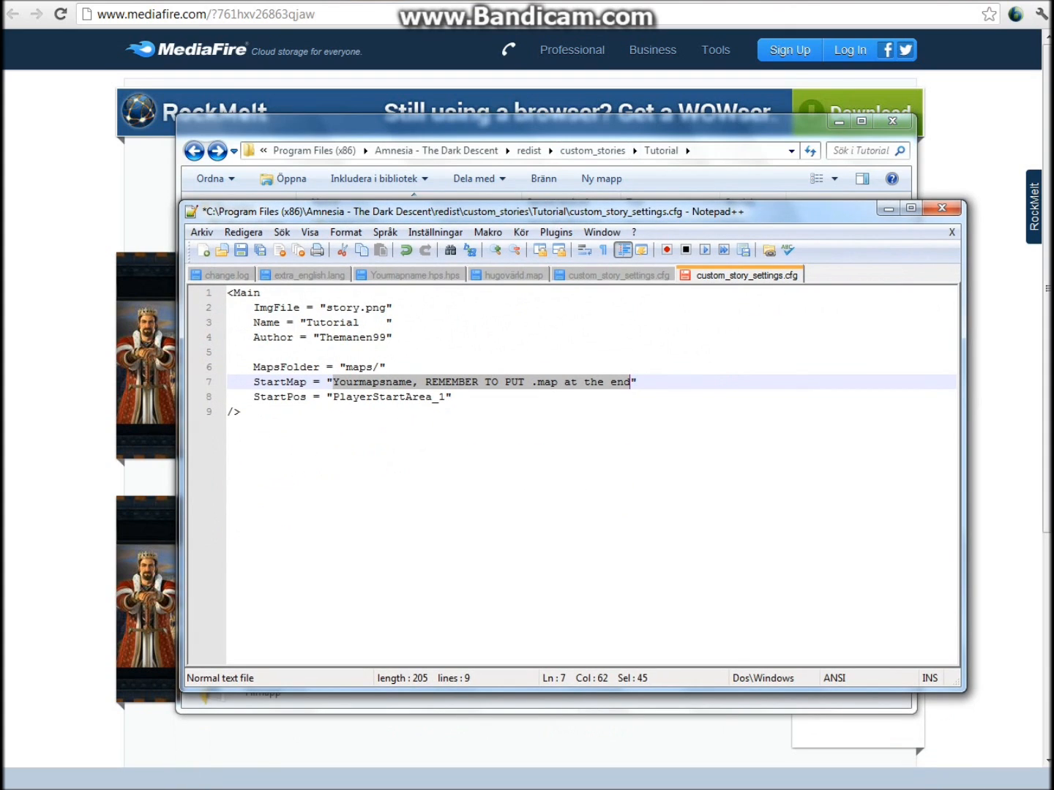
type("T")
type("utor")
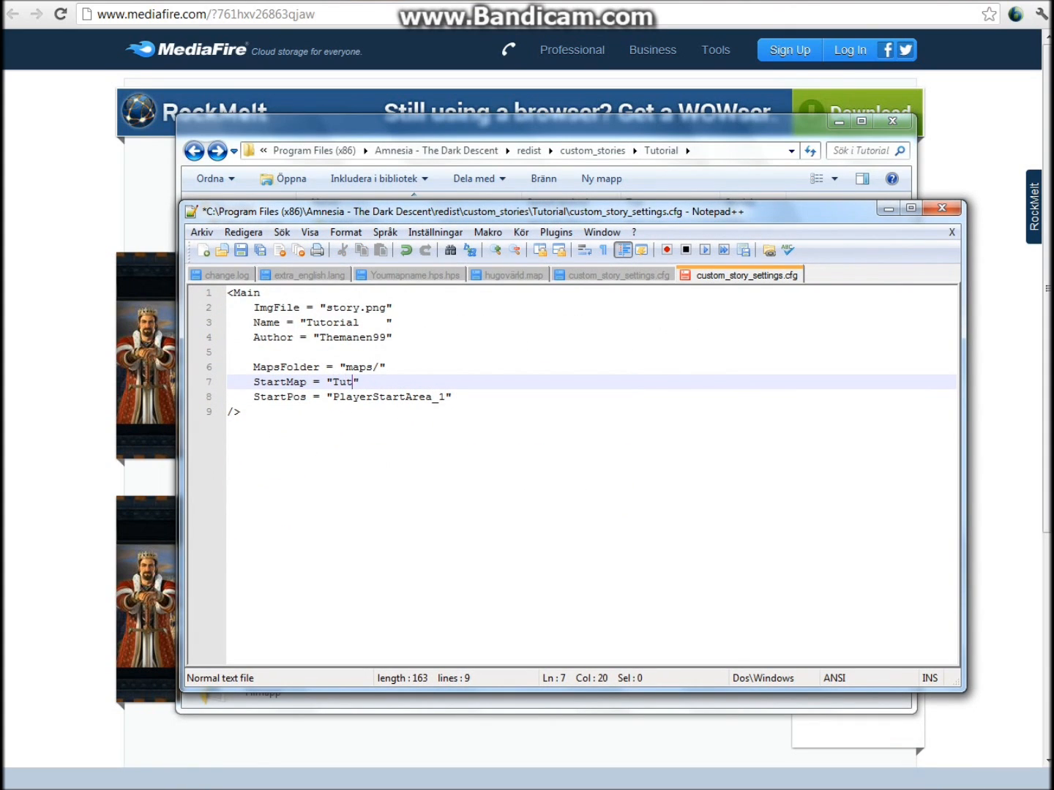
type("ial")
left_click_drag(468, 210, 454, 178)
type(".map")
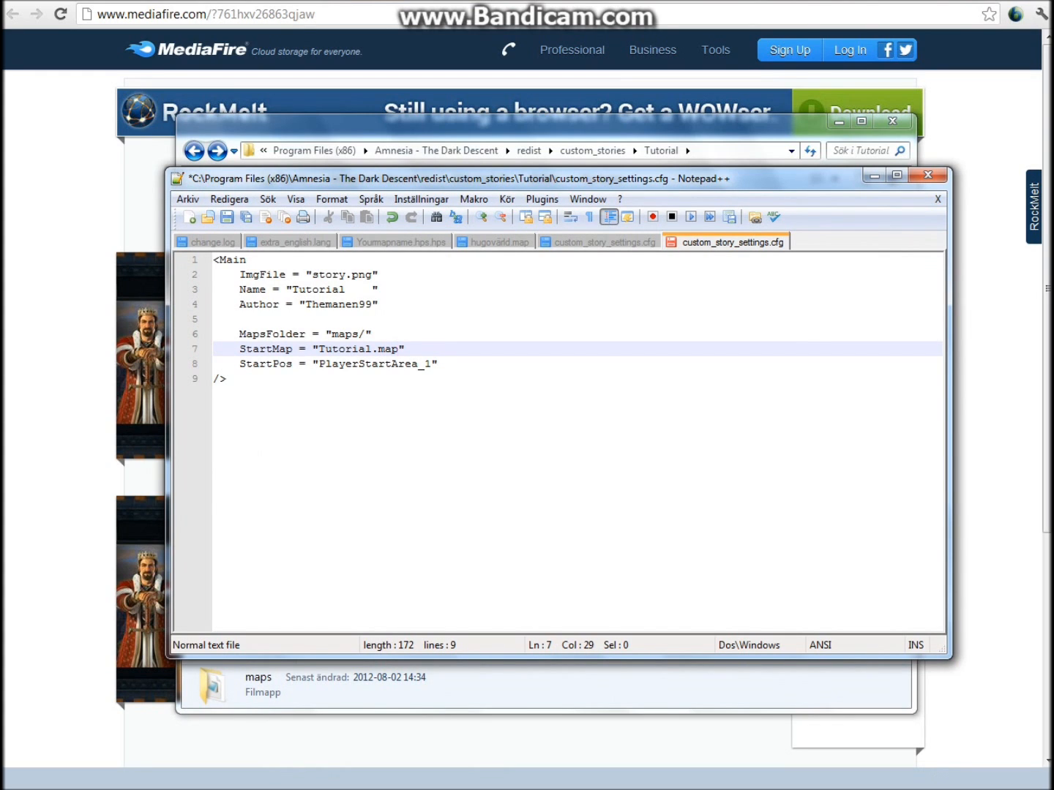
Save custom_story_settings.cfg and close Notepad++ to get back to the Tutorial folder.
left_click_drag(453, 177, 455, 163)
left_click(228, 364)
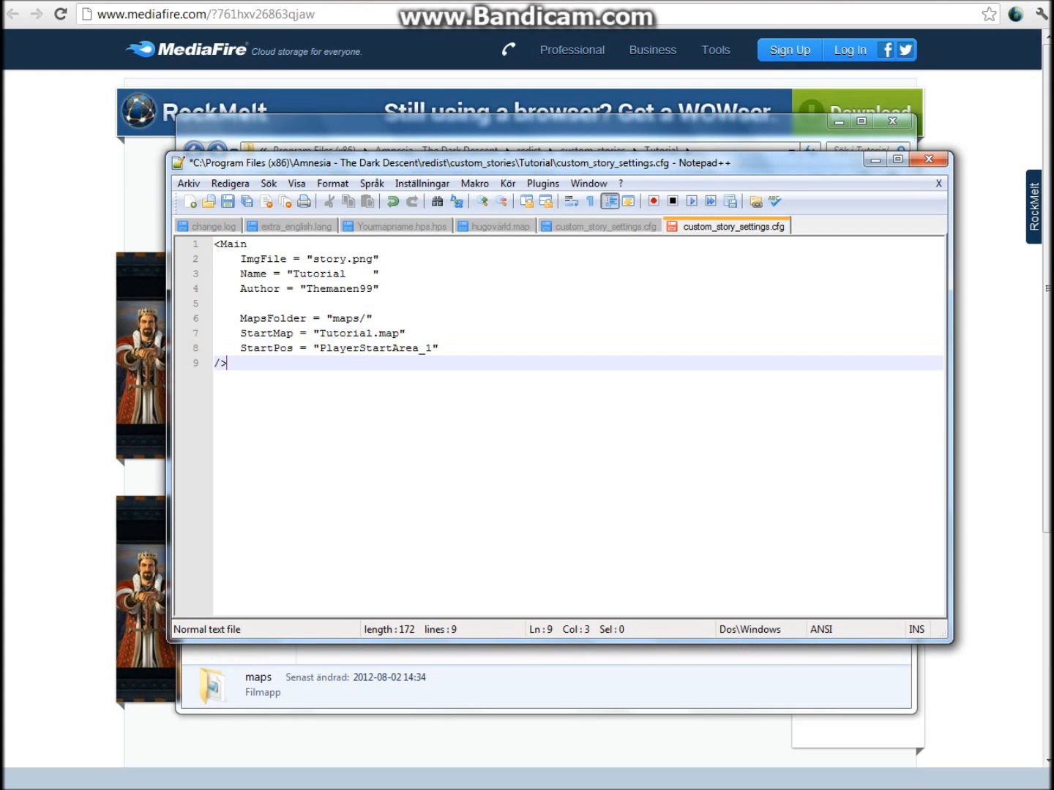
left_click(187, 183)
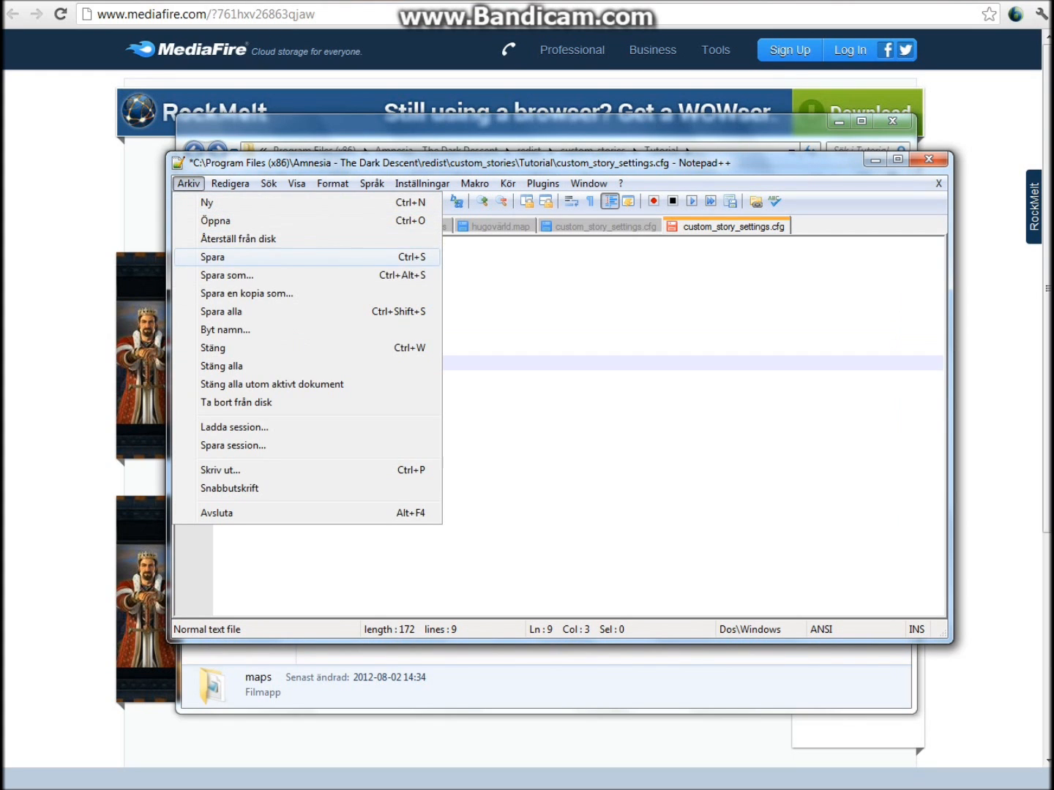
left_click(205, 259)
left_click(929, 160)
left_click_drag(512, 122, 511, 100)
left_click(410, 343)
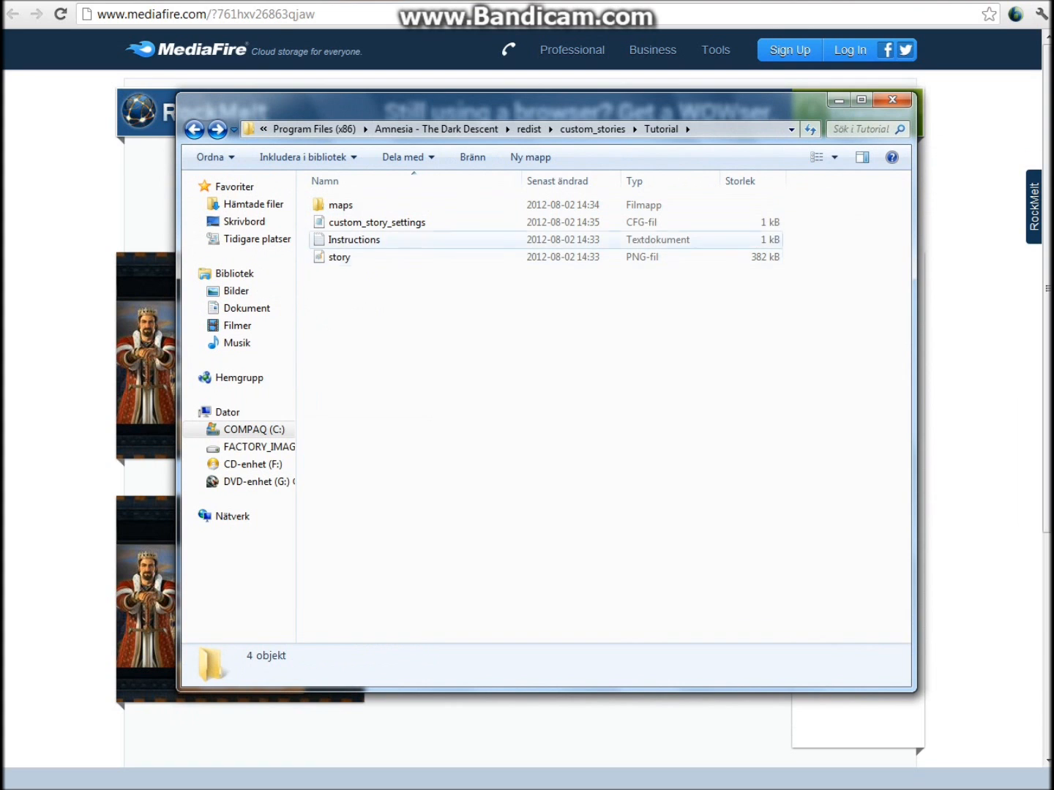
Delete the Instructions text file from the Tutorial folder.
left_click(354, 239)
right_click(336, 239)
left_click(383, 529)
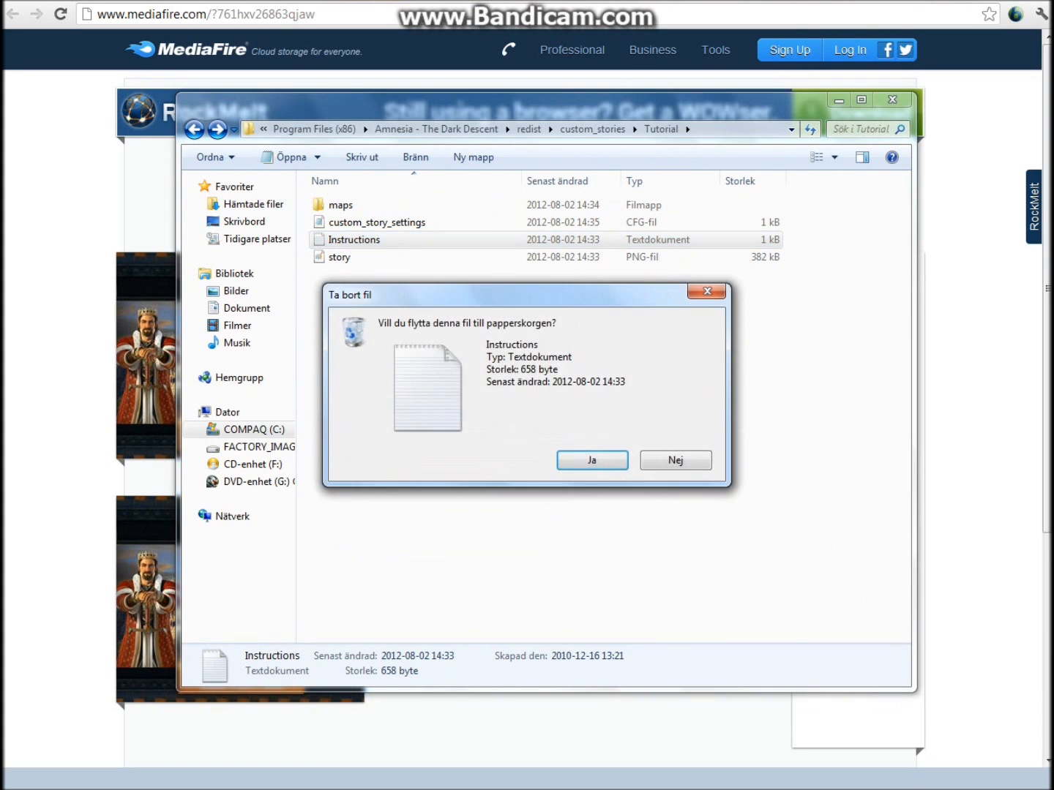
left_click(591, 459)
left_click_drag(512, 109, 511, 99)
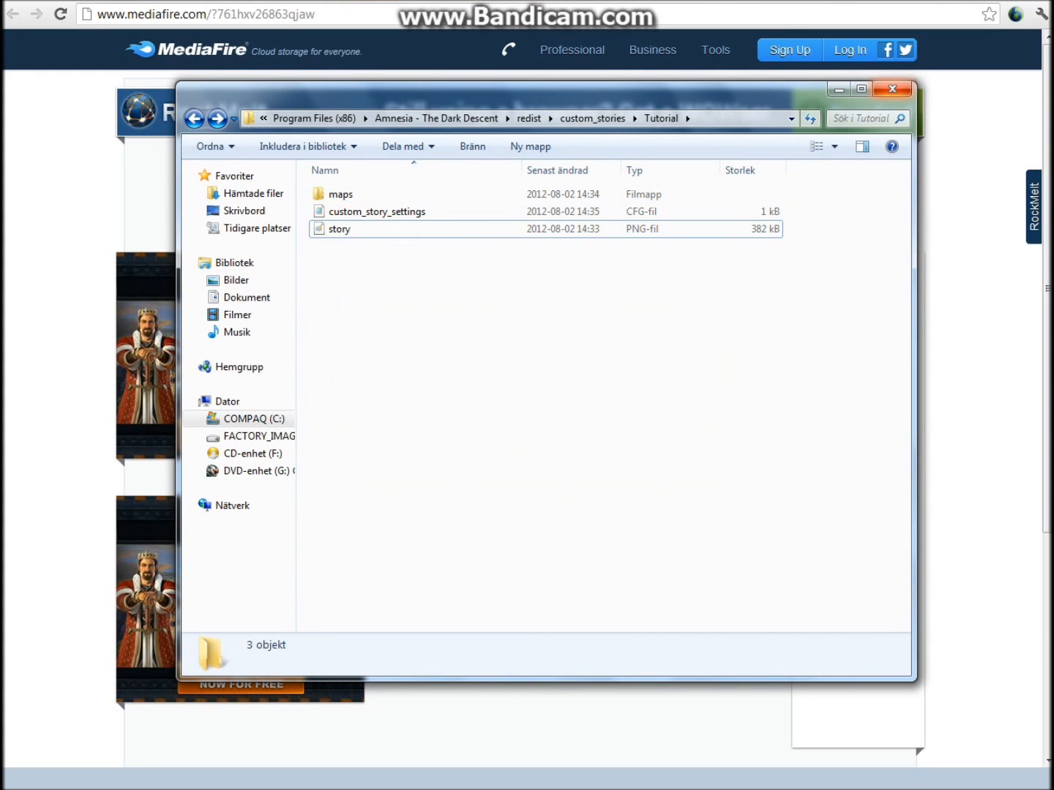
Go back up to the redist folder and launch the HPL Level Editor.
left_click(194, 118)
left_click(194, 119)
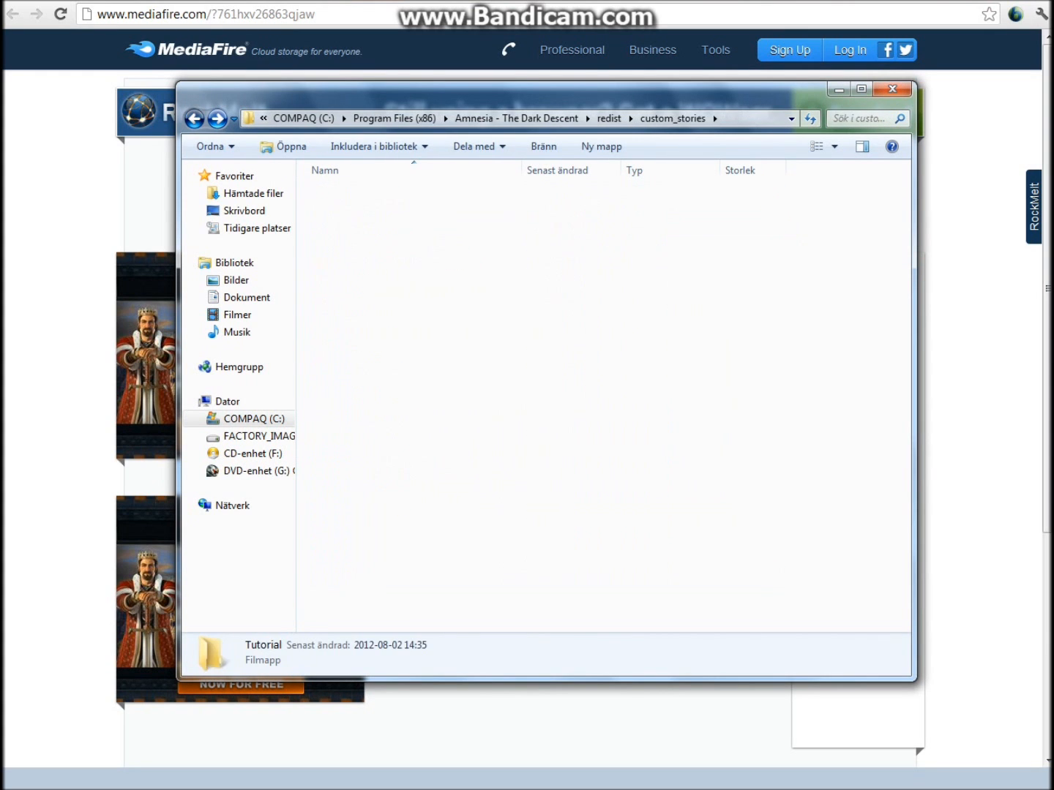
left_click_drag(903, 234, 904, 429)
double_click(353, 456)
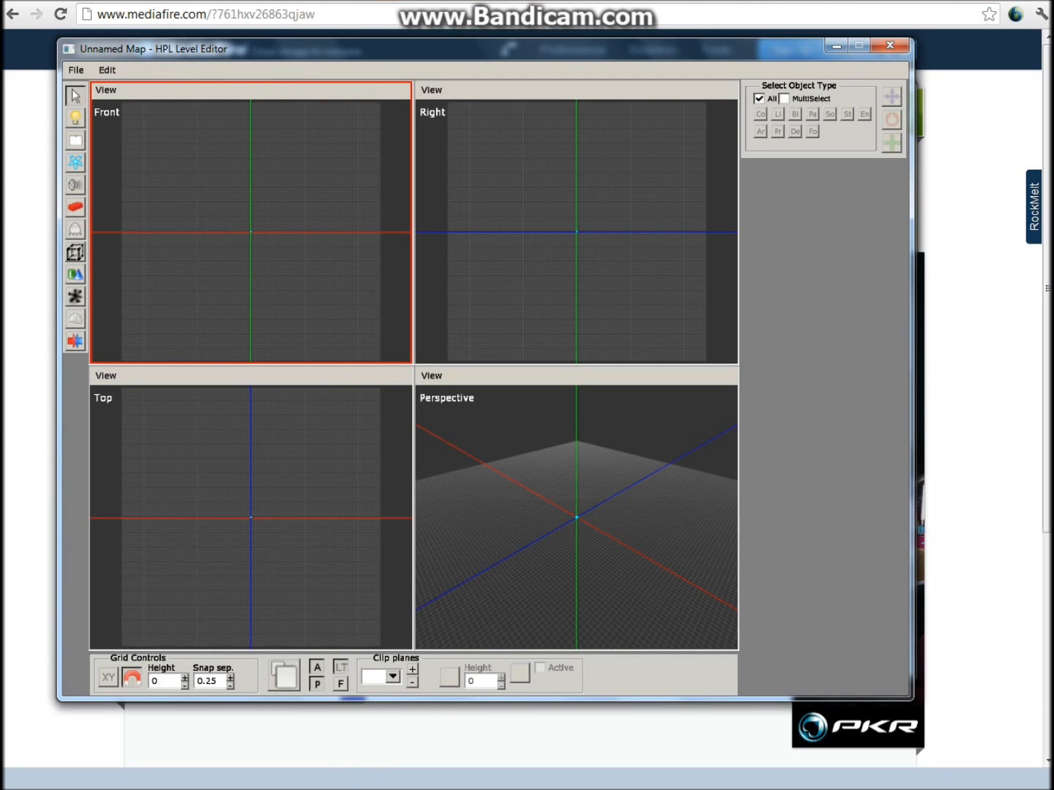
Toggle between the four-view and single-view layouts, ending with the Perspective viewport enlarged to fill the work area.
key("space")
key("space")
key("space")
key("space")
key("space")
key("space")
key("space")
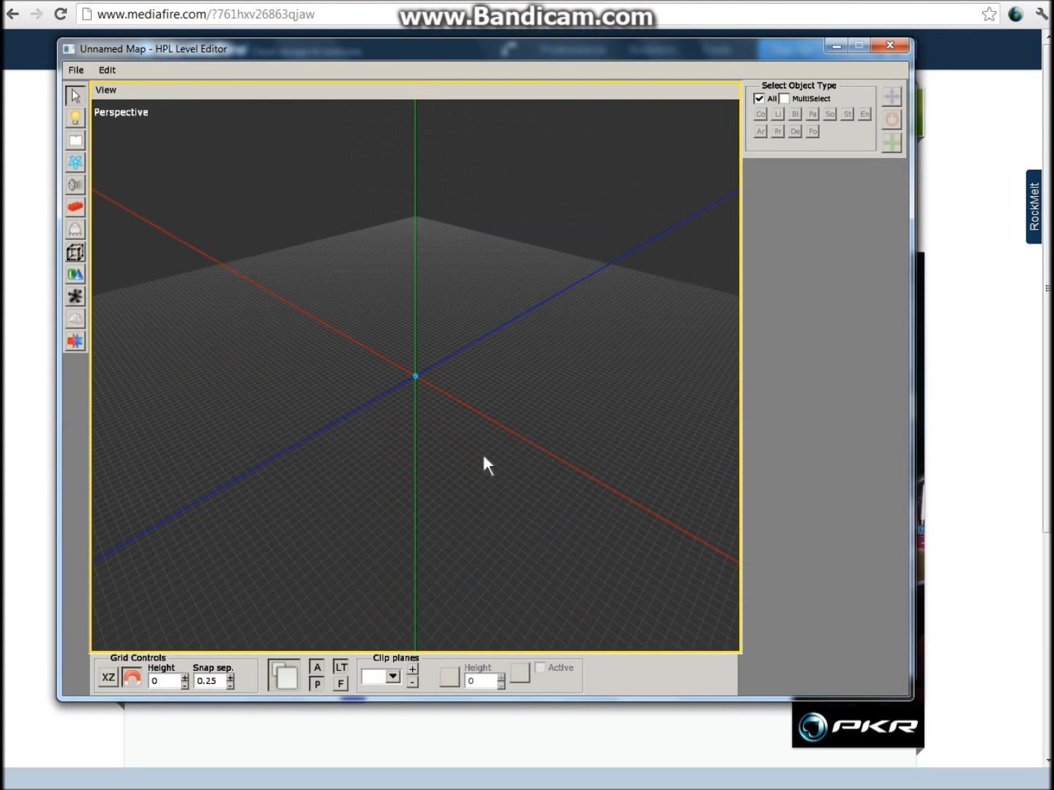
key("space")
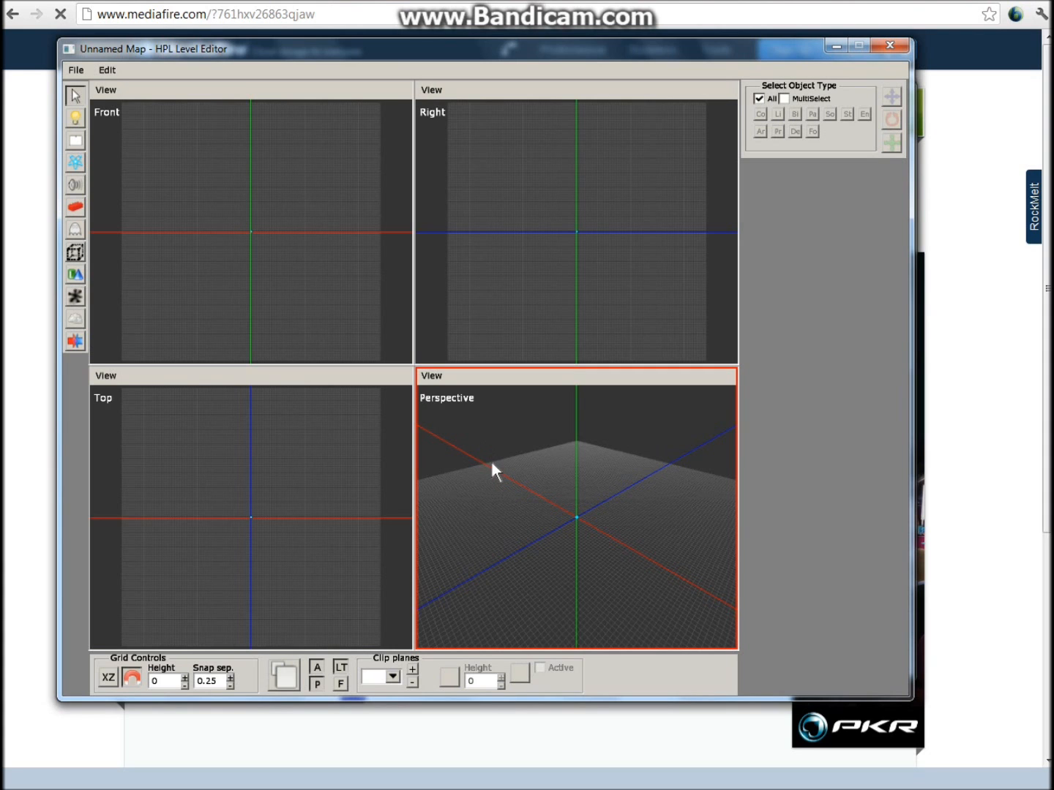
key("space")
key("space")
key("space")
key("space")
key("space")
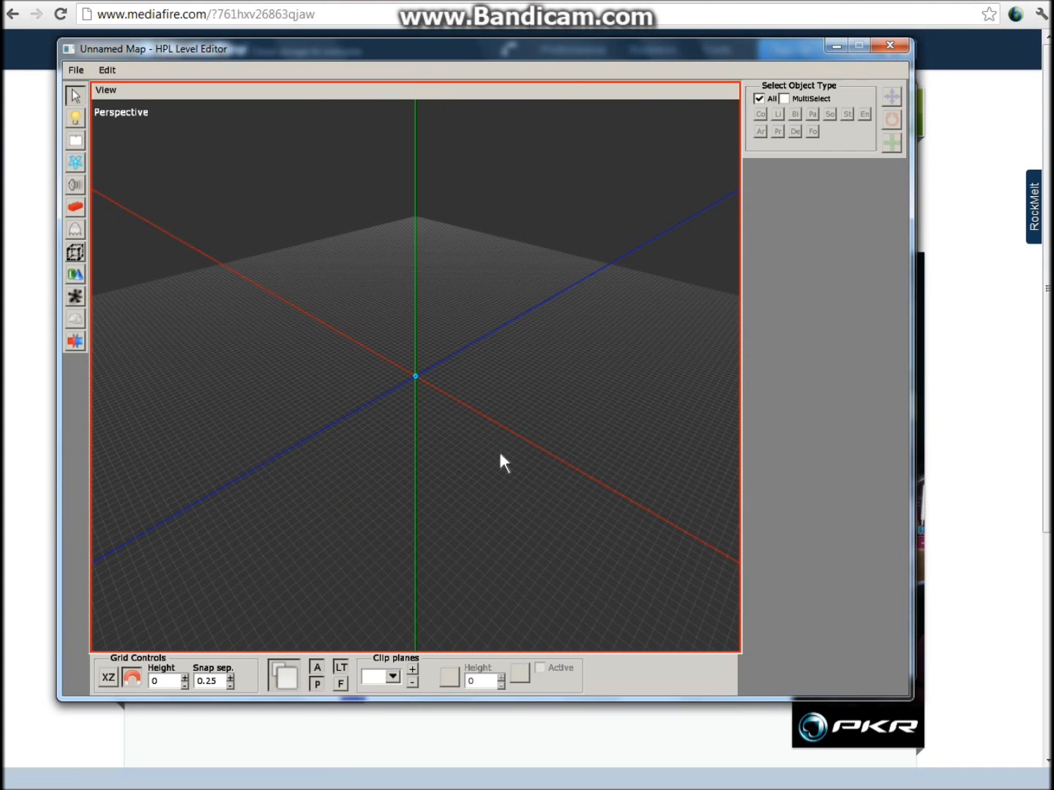
Try out orbiting, panning and zooming of the Perspective camera around the empty grid.
middle_click_drag(493, 459, 455, 431)
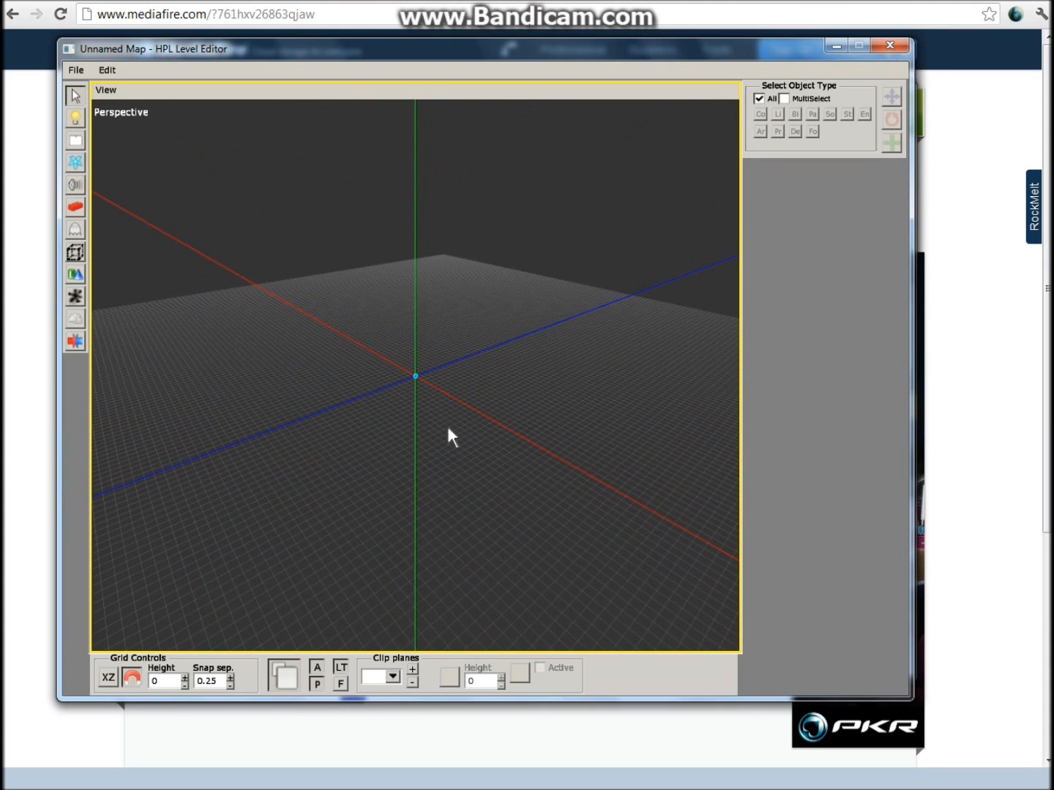
middle_click_drag(426, 517, 379, 479)
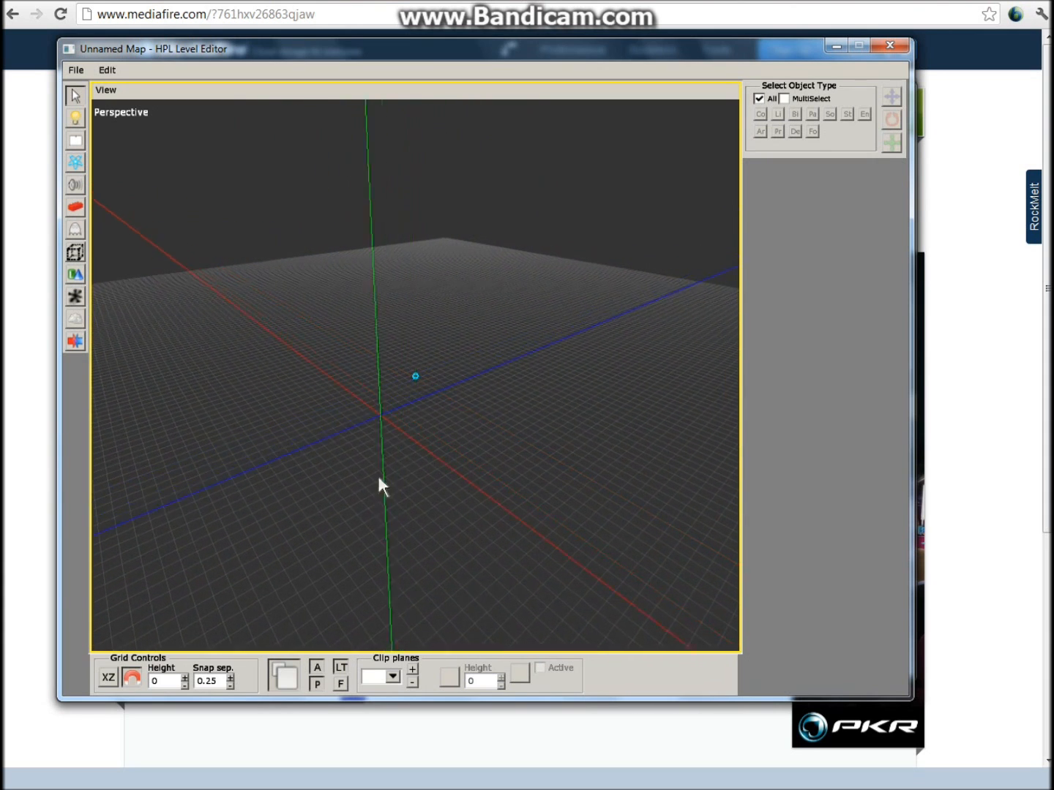
scroll(378, 477, "up", 10)
scroll(374, 472, "down", 5)
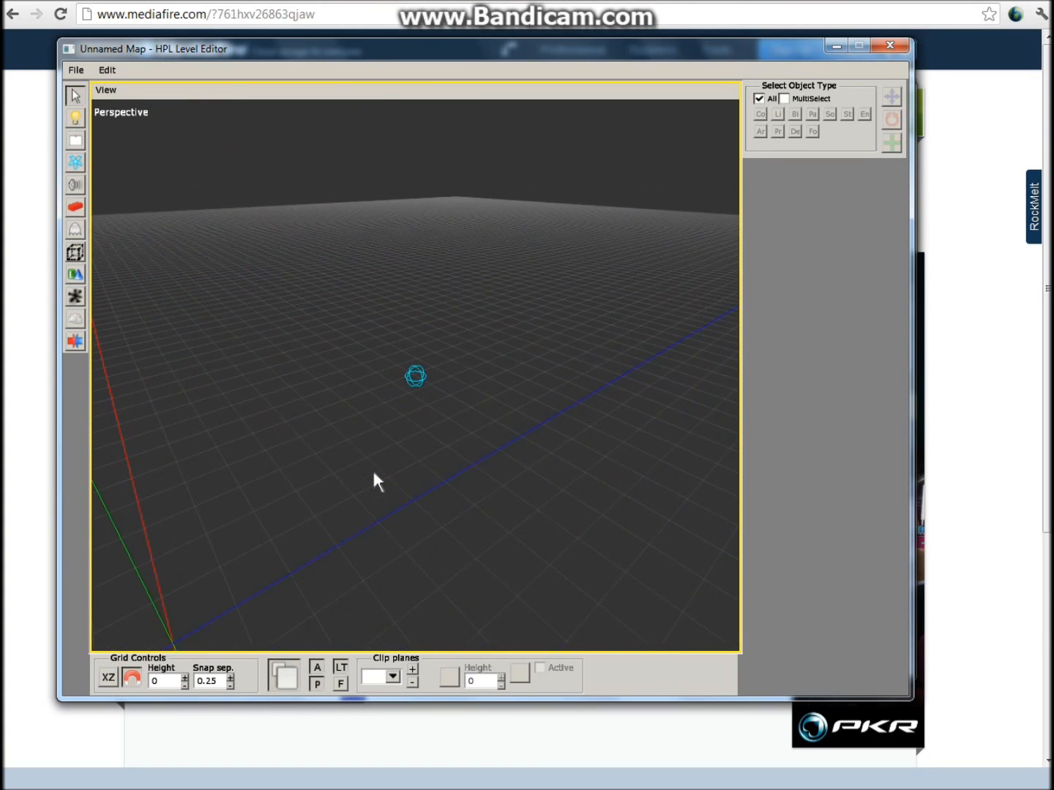
scroll(373, 472, "down", 8)
middle_click_drag(372, 469, 434, 384)
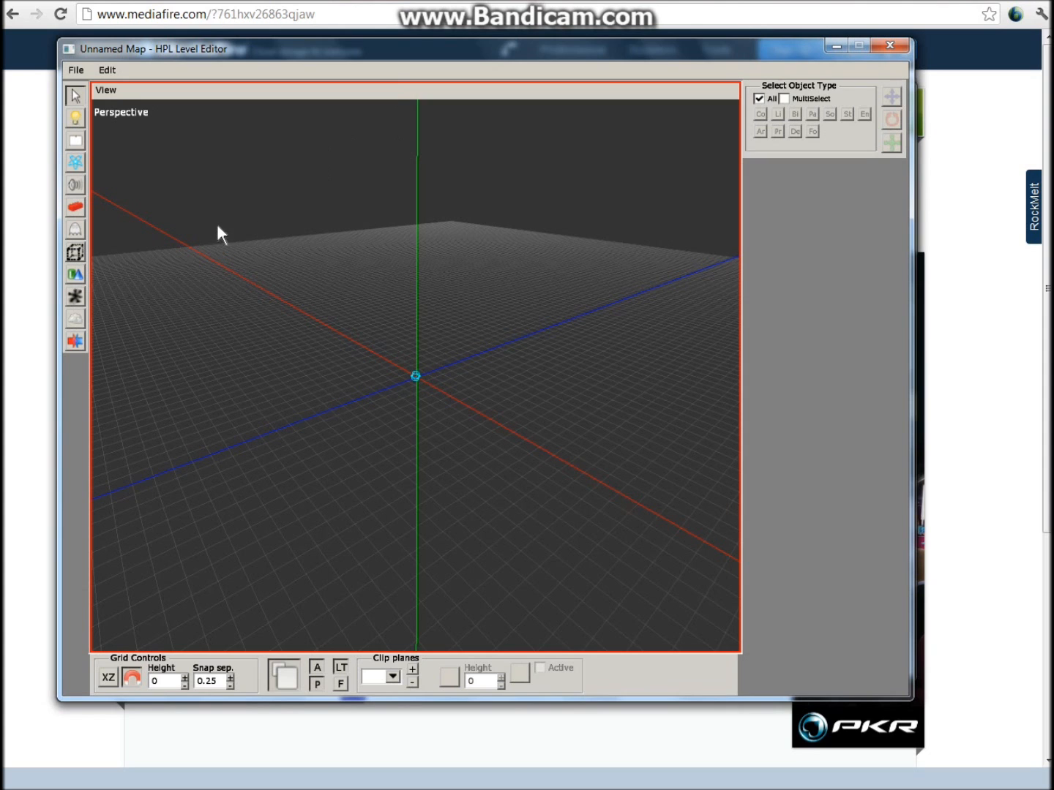
scroll(208, 213, "up", 2)
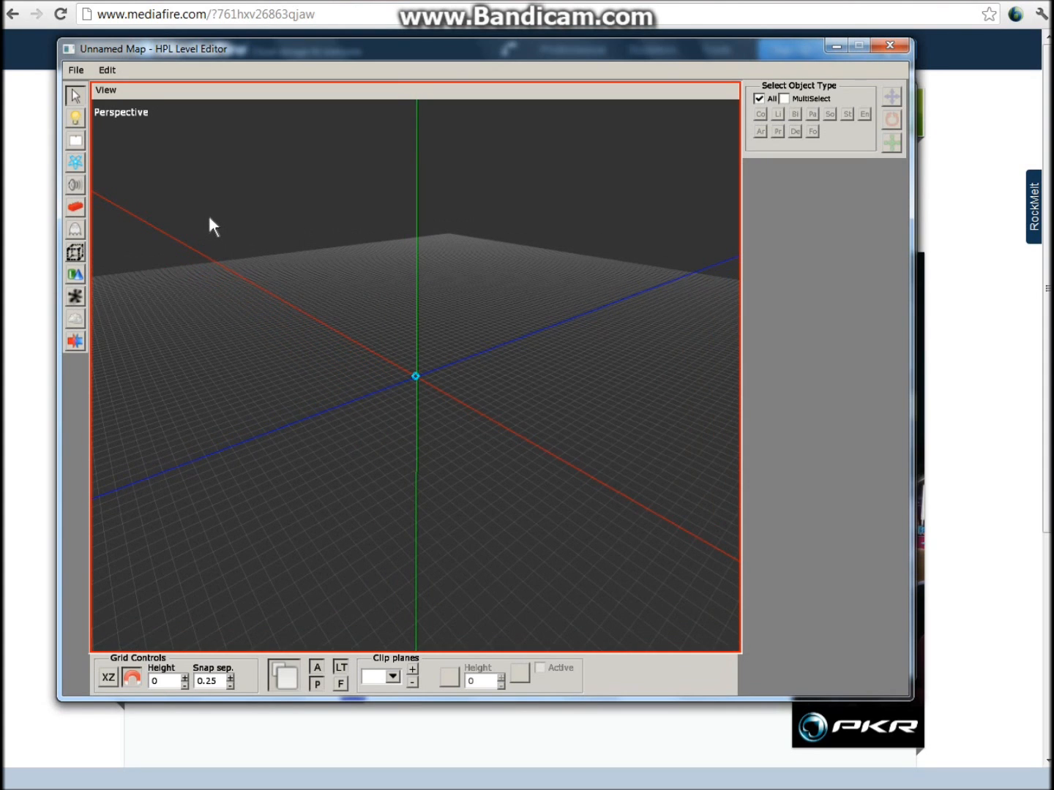
mouse_move(287, 308)
middle_mouse_down()
mouse_move(292, 361)
mouse_move(282, 332)
middle_mouse_up()
Activate the static objects tool and choose the mansionbase object set.
left_click(75, 207)
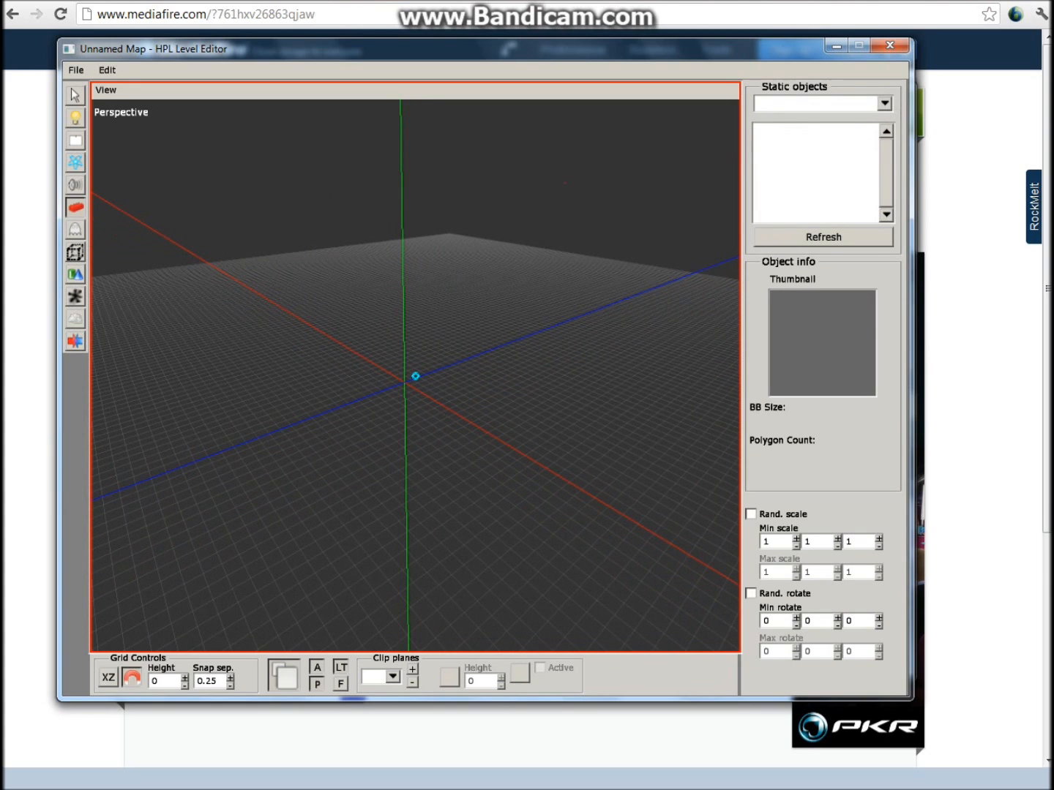
left_click(883, 103)
left_click_drag(883, 164, 882, 168)
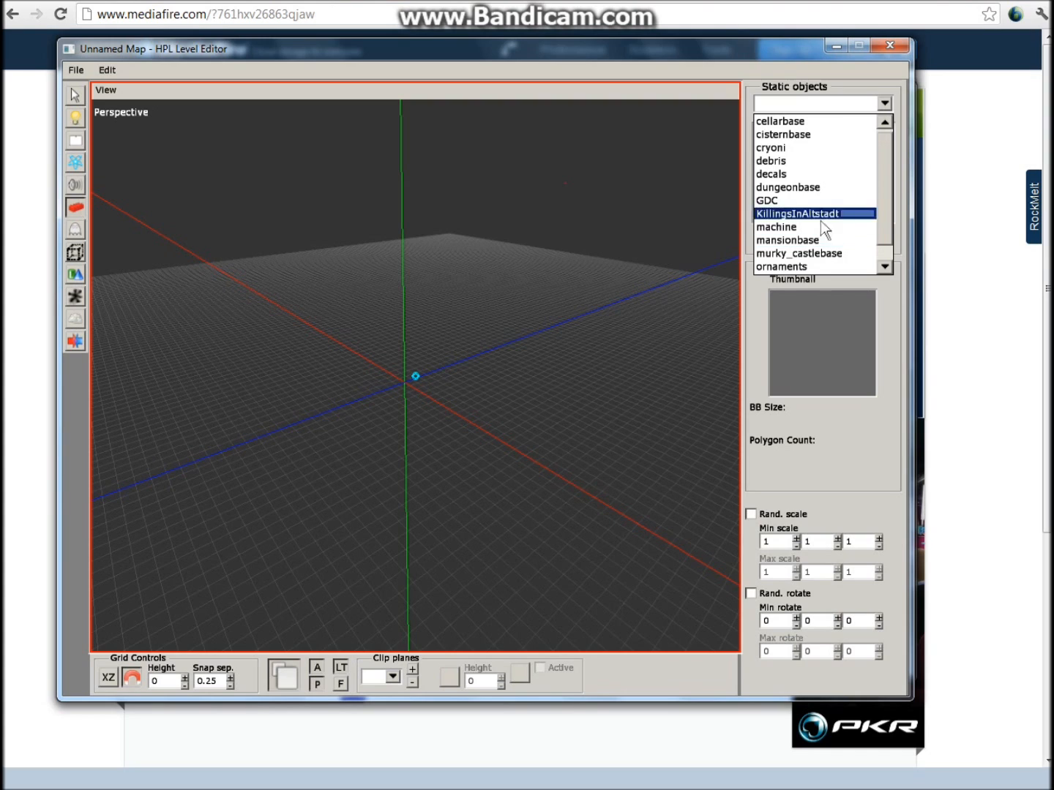
left_click_drag(883, 164, 883, 142)
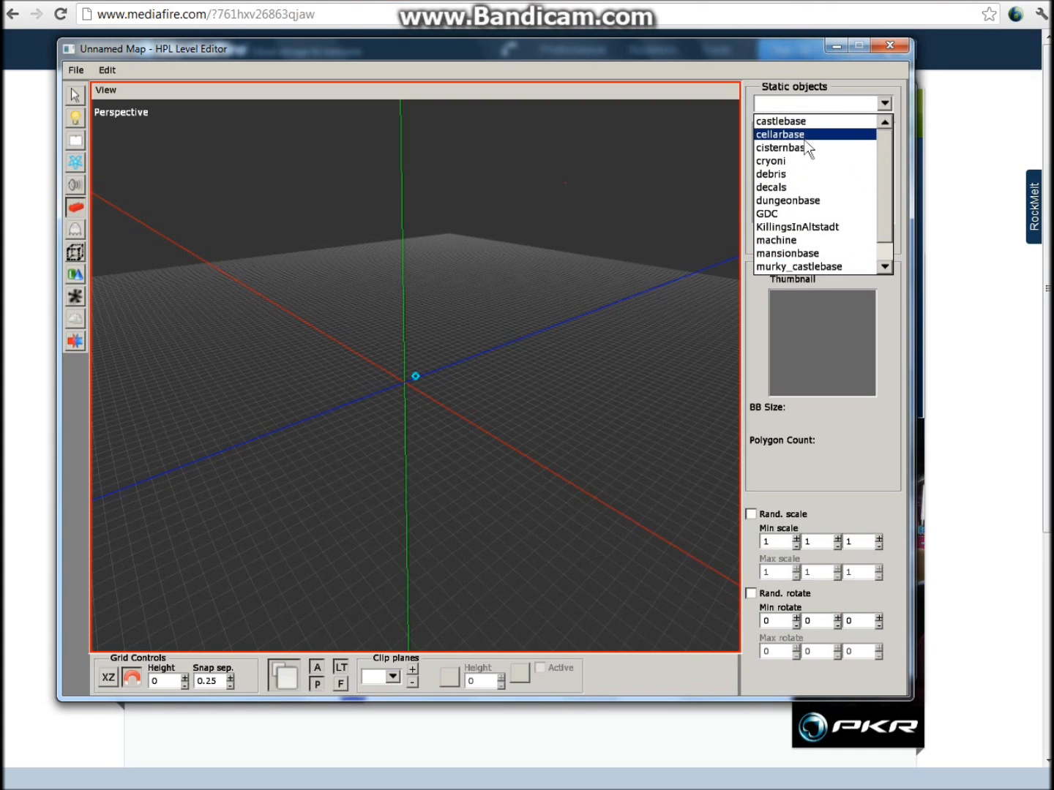
scroll(883, 157, "down", 1)
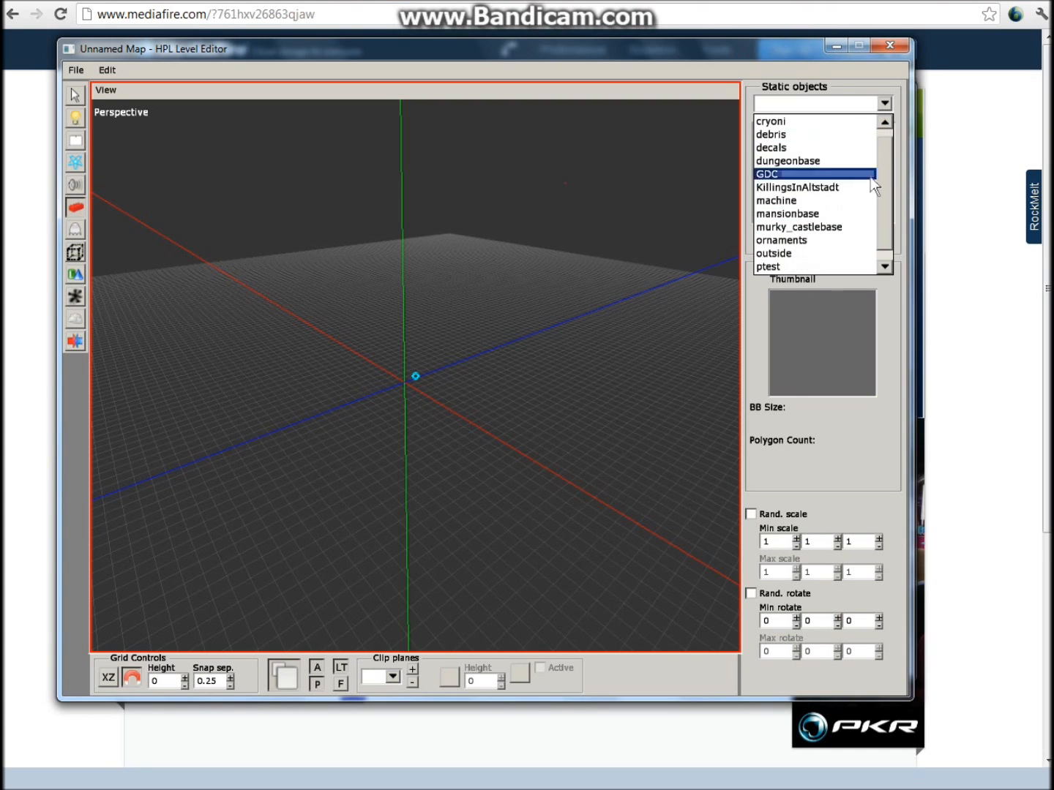
left_click(800, 213)
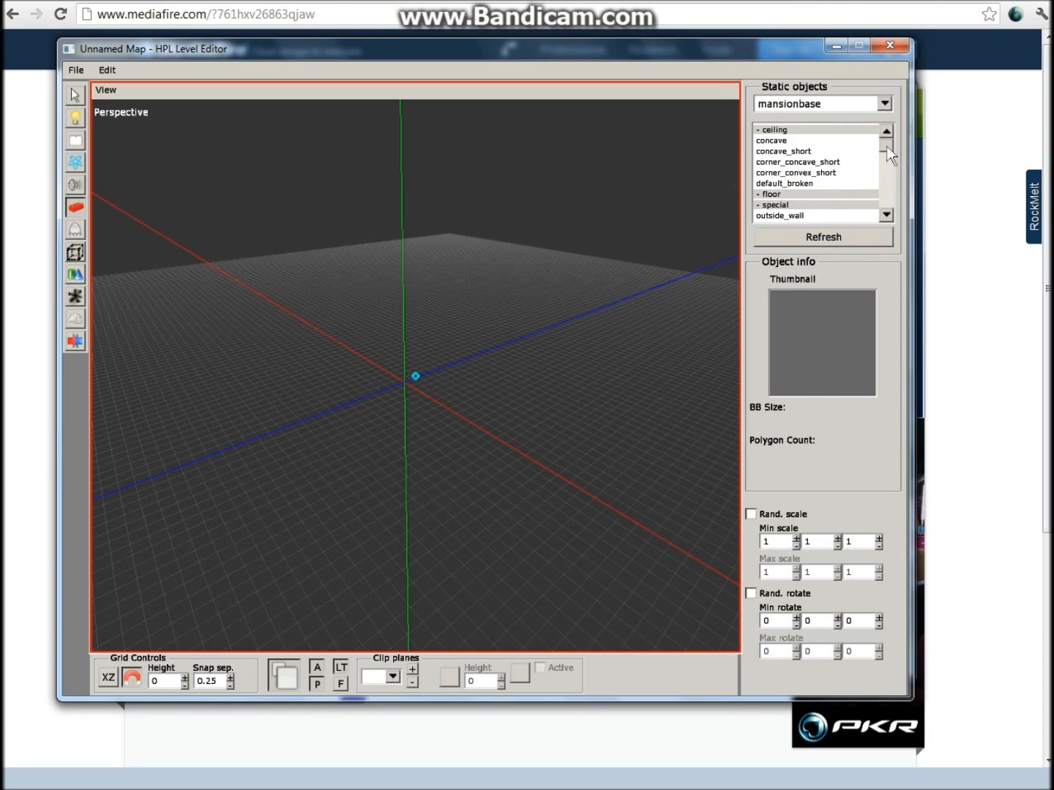
Compare the wall pieces of the mansionbase set in the thumbnail preview and pick default02.
left_click_drag(888, 149, 886, 164)
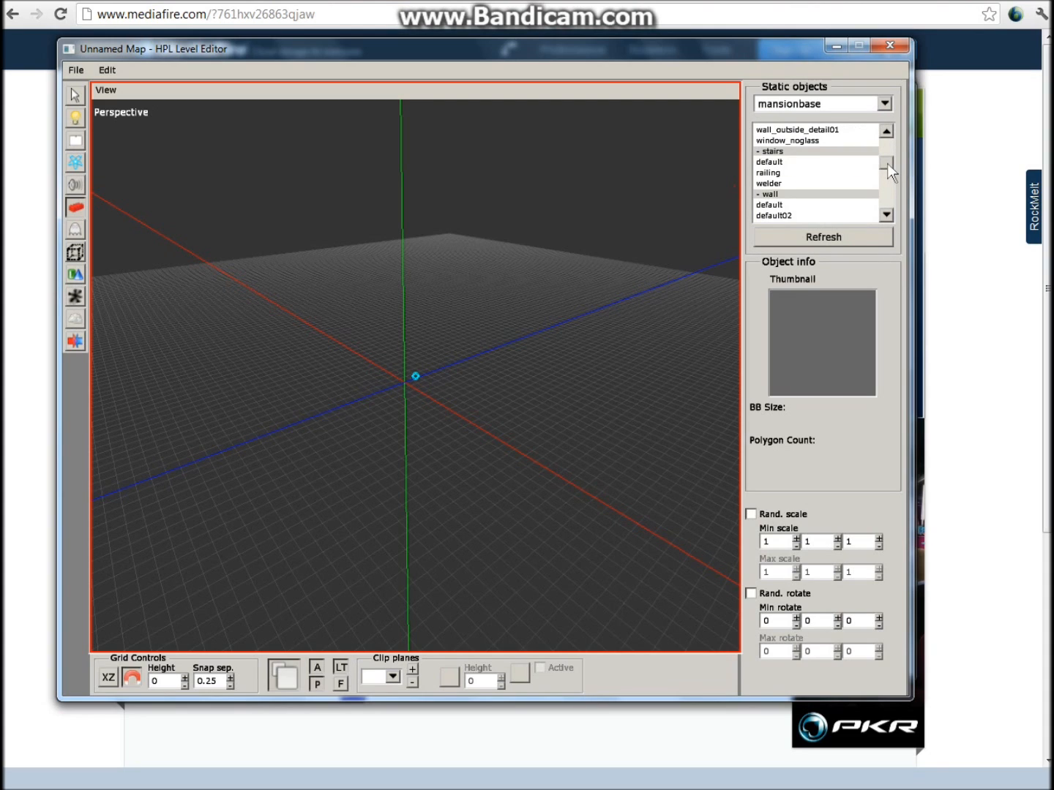
left_click(776, 205)
left_click(777, 216)
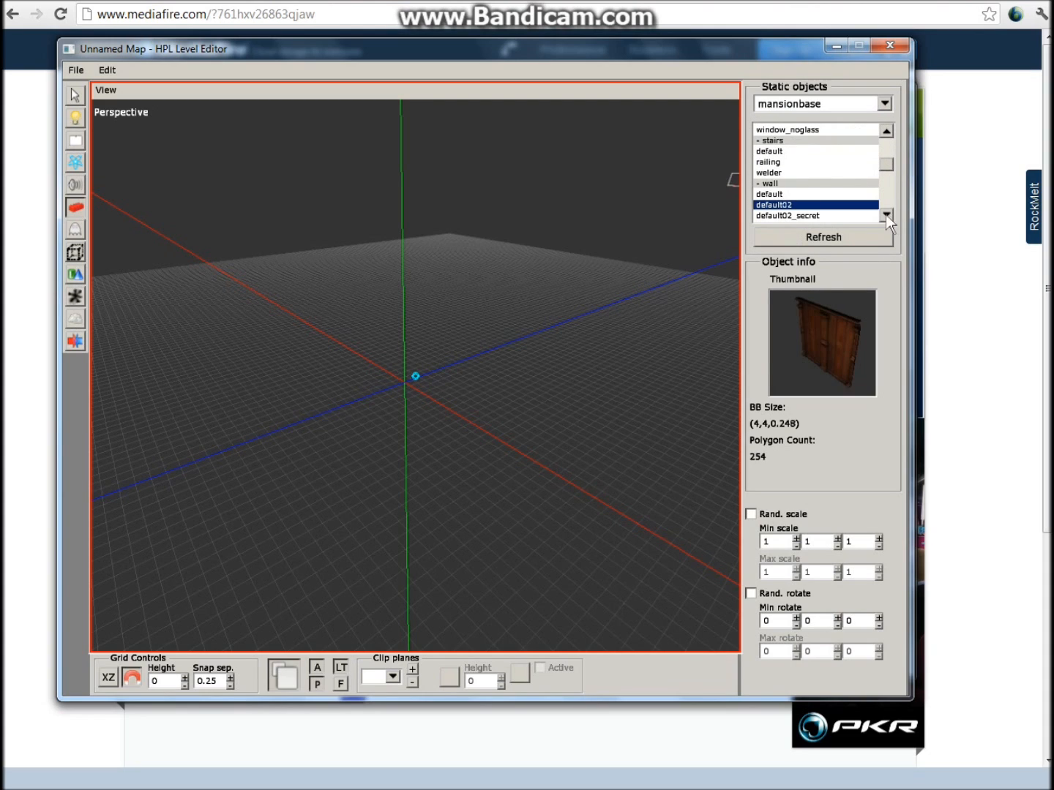
double_click(886, 214)
left_click(830, 208)
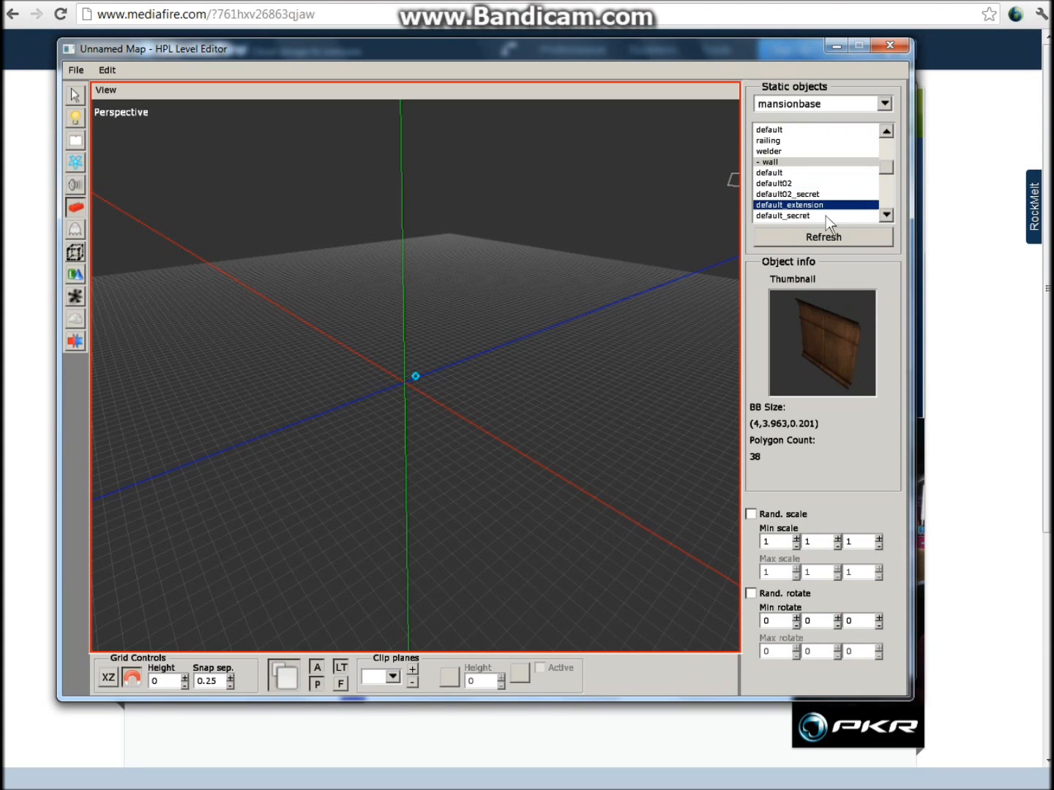
left_click(825, 216)
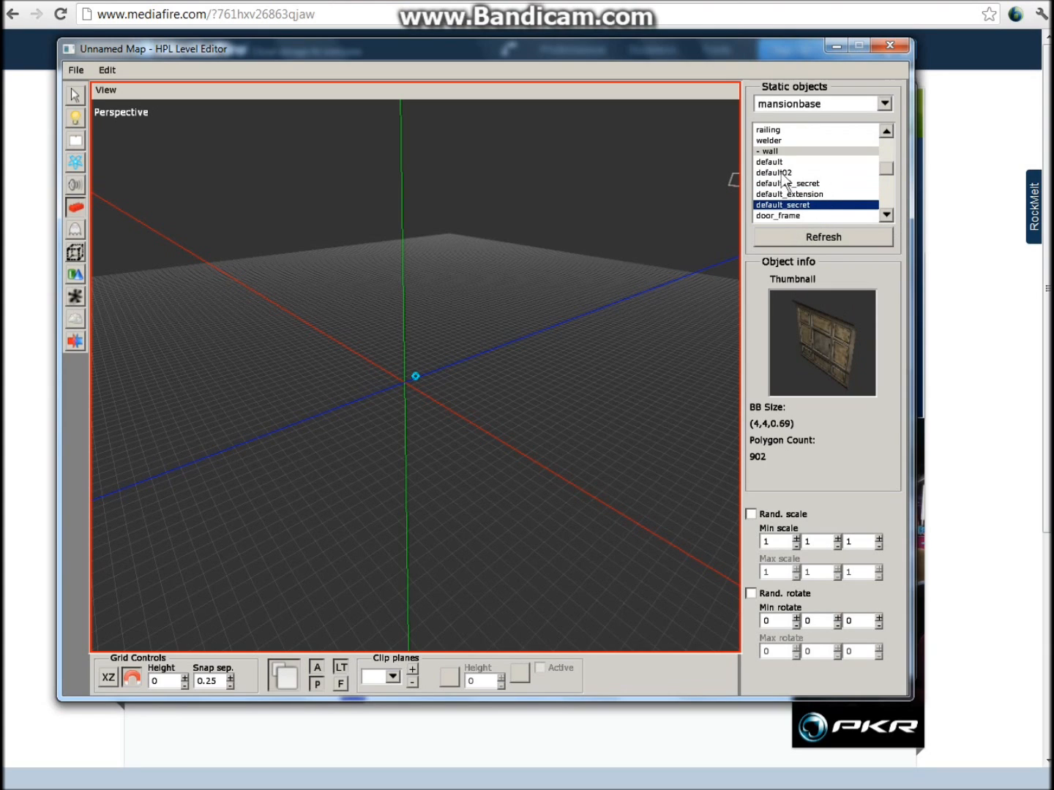
left_click(781, 173)
Try rotating the default02 wall, return it to 0 degrees and place adjoining pieces in a straight row.
scroll(524, 397, "up", 13)
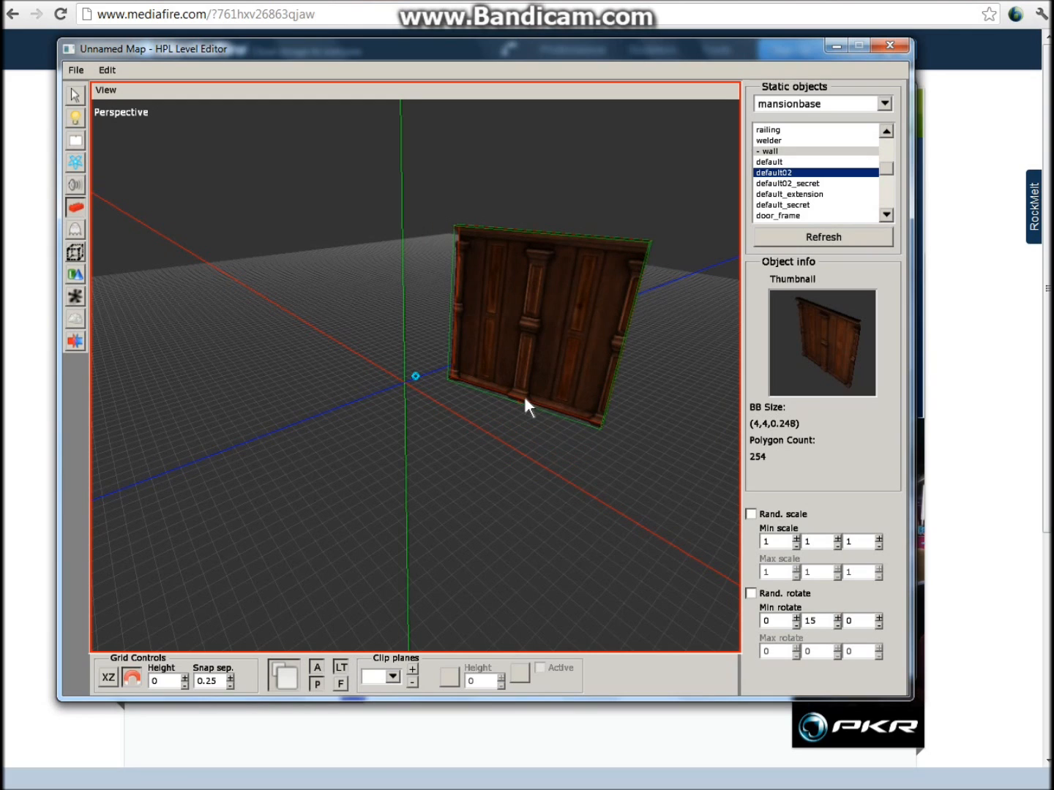
scroll(523, 397, "up", 10)
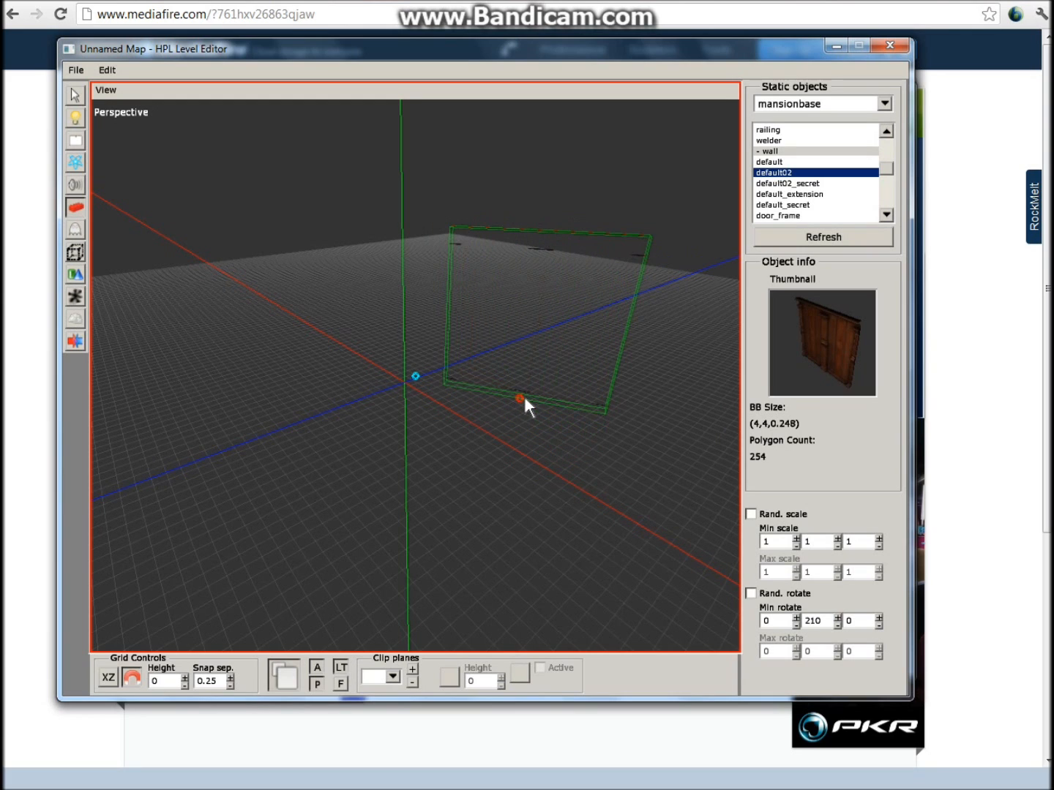
left_click(524, 397)
scroll(525, 400, "up", 1)
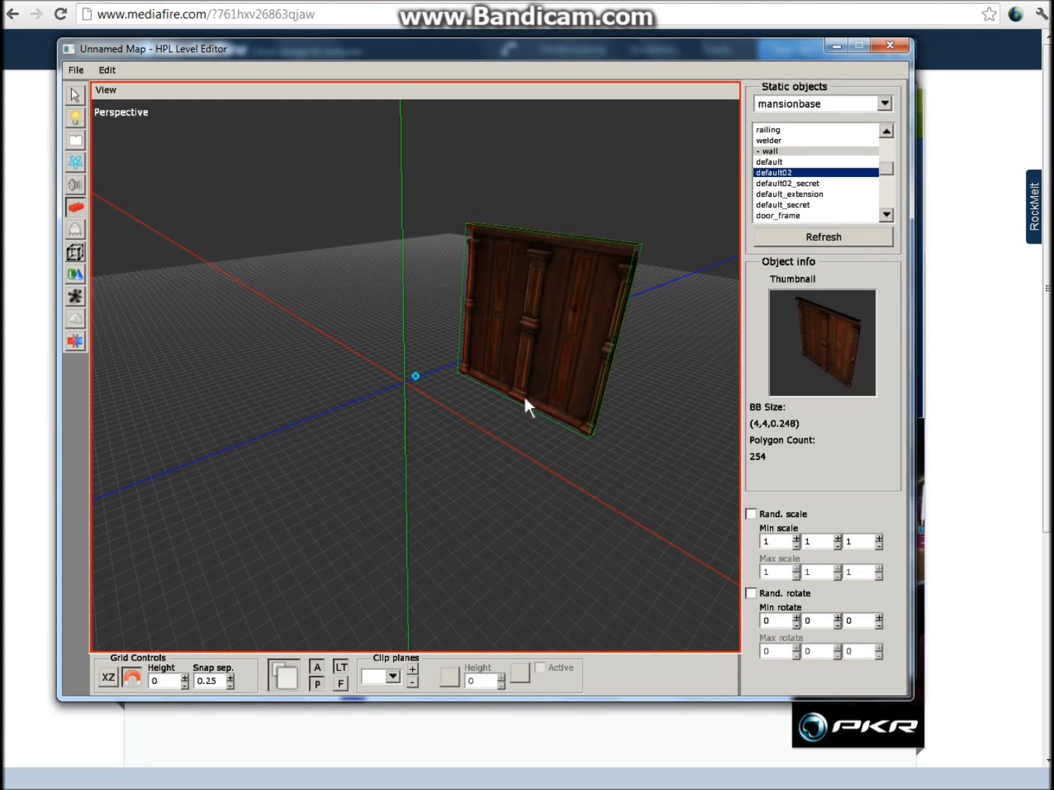
left_click(523, 398)
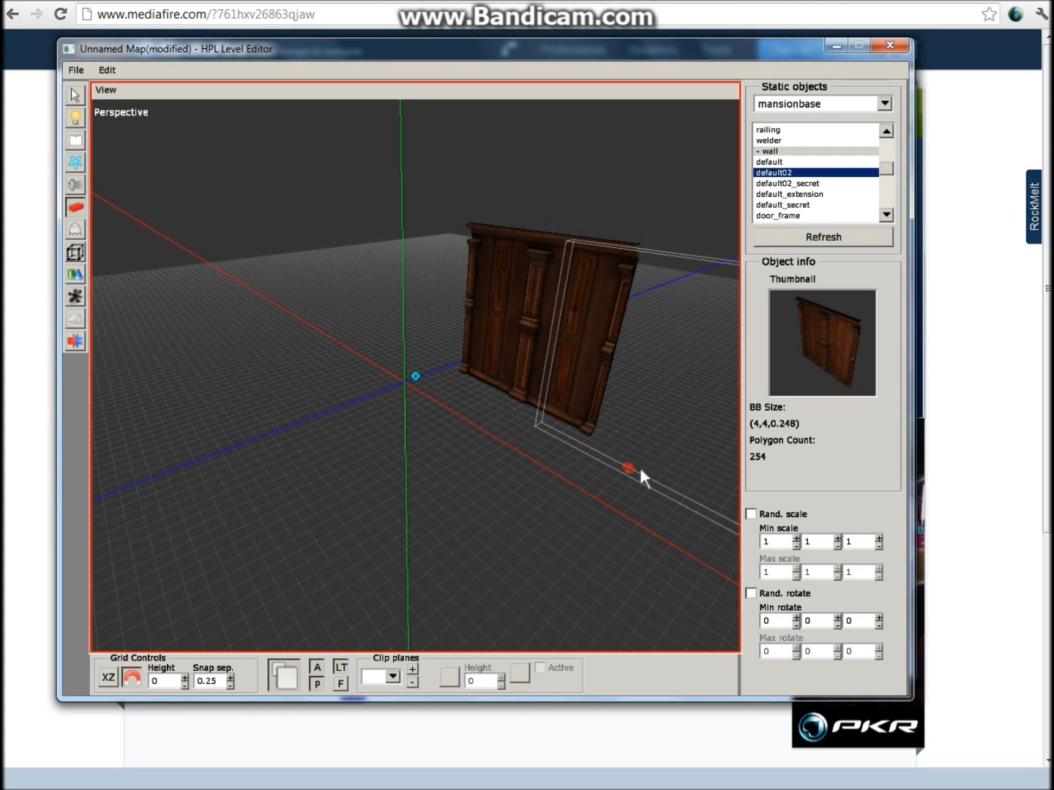
left_click(695, 483)
left_click_drag(380, 474, 365, 357, "alt")
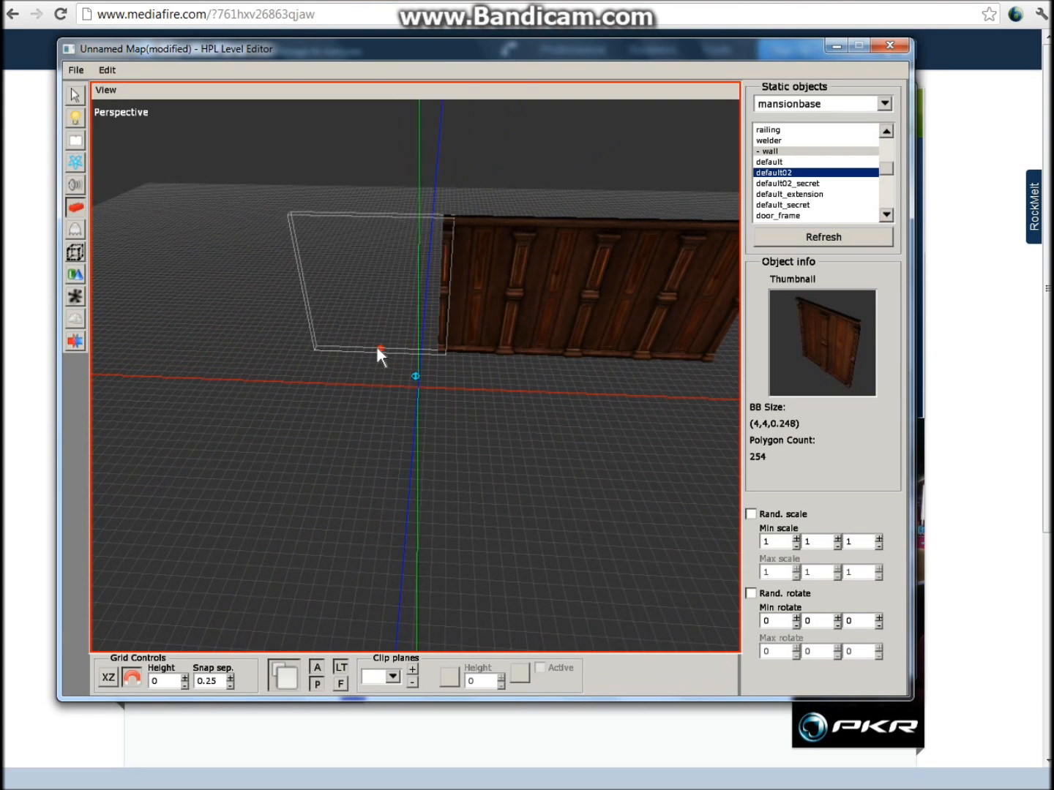
left_click(374, 347)
Rotate the default02 wall to 90 degrees and place pieces as a side wall from the row's end.
scroll(315, 421, "up", 6)
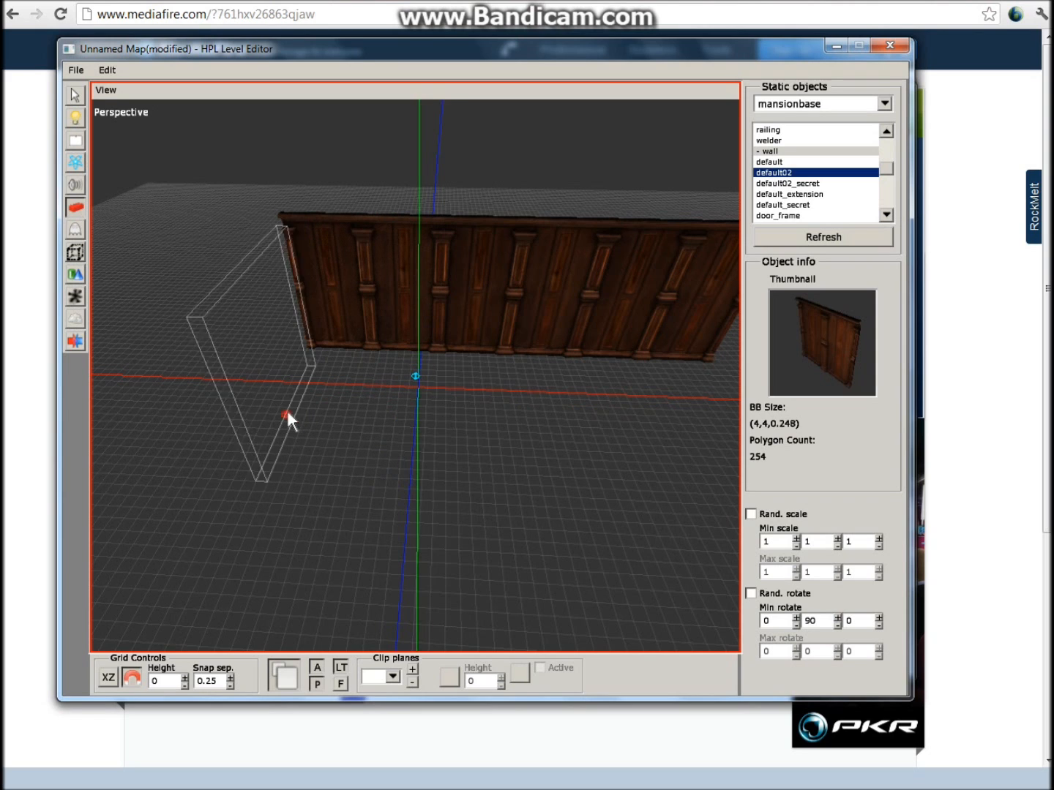
left_click(294, 395)
scroll(329, 524, "up", 1)
scroll(332, 525, "up", 5)
scroll(332, 524, "down", 5)
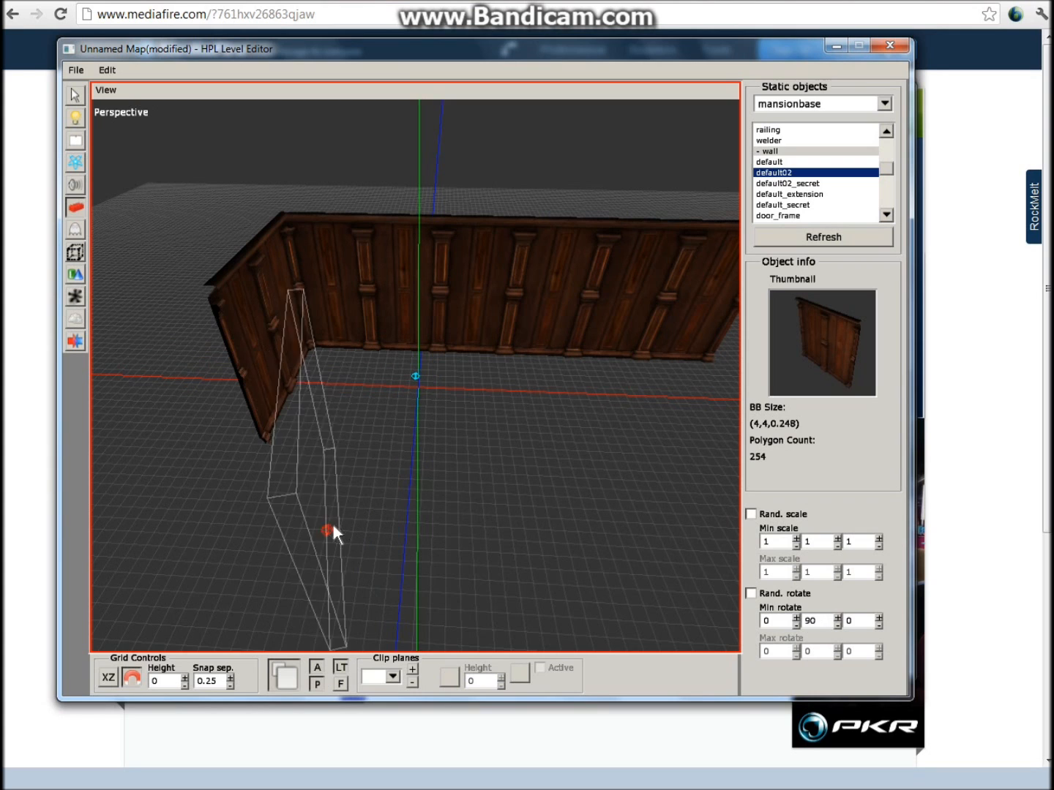
left_click(230, 506)
Rotate the default02 wall to 180 degrees and place two pieces as the wall opposite the first row.
scroll(366, 542, "up", 1)
scroll(366, 542, "up", 4)
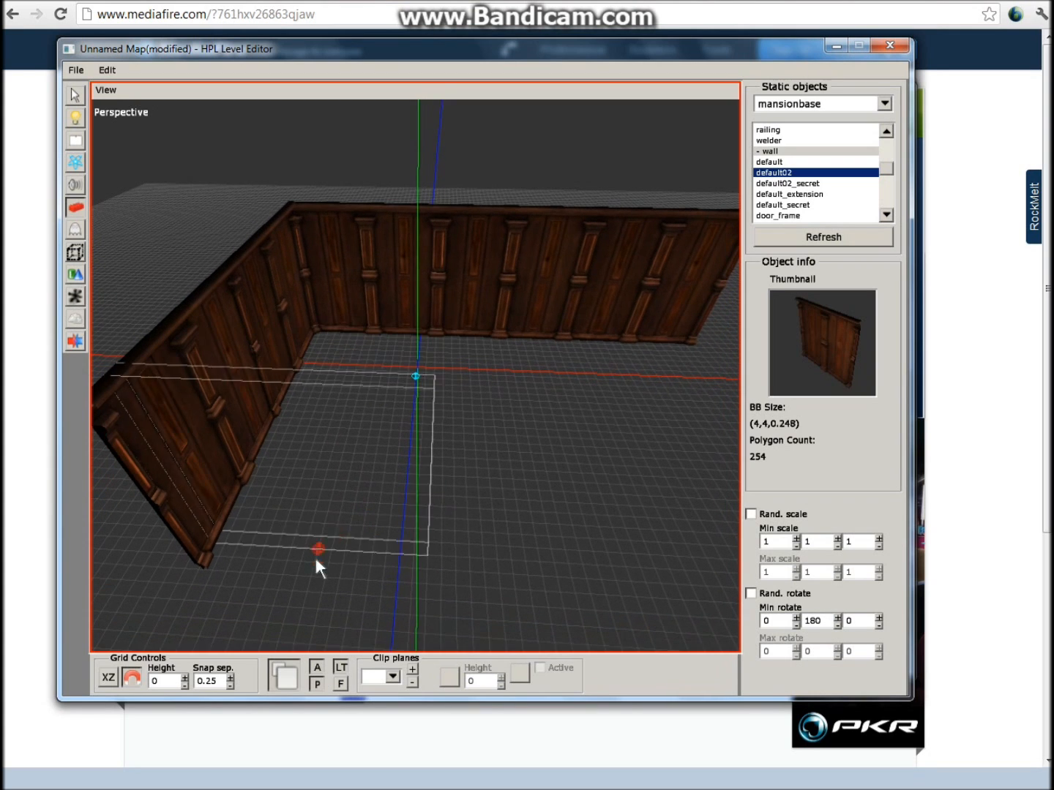
left_click(308, 563)
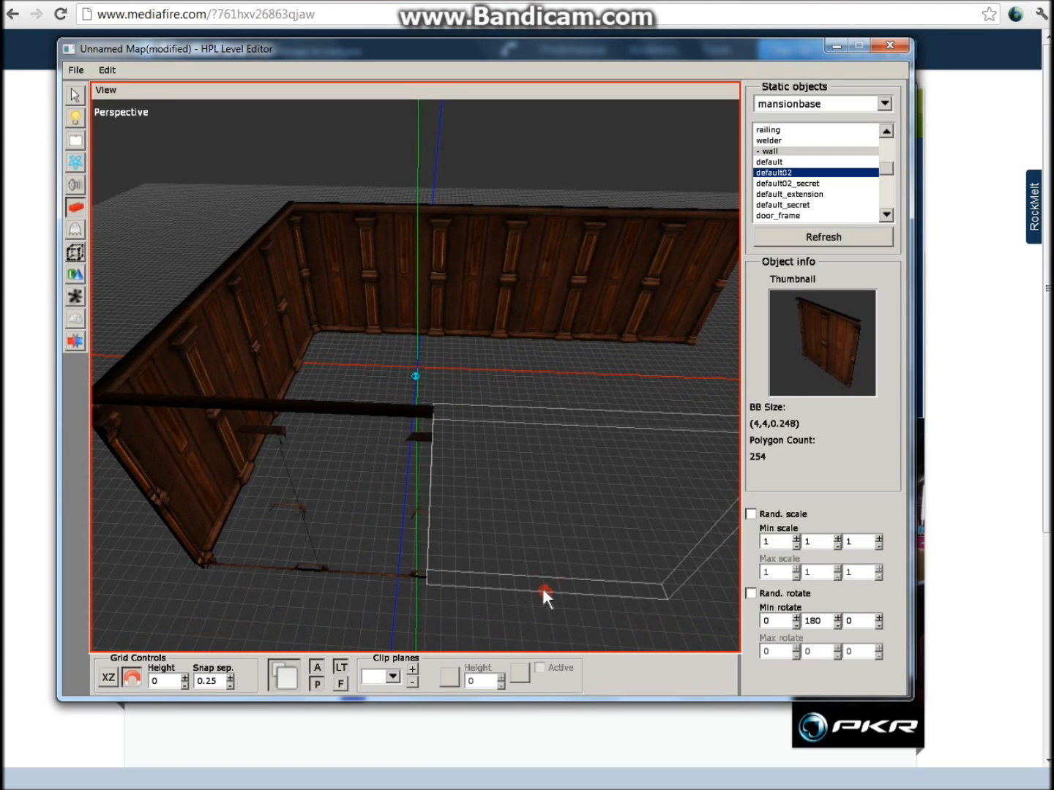
left_click(535, 588)
Undo the last piece of the 180-degree wall, place it again and extend that wall by one more piece.
middle_click_drag(484, 523, 314, 514, "alt")
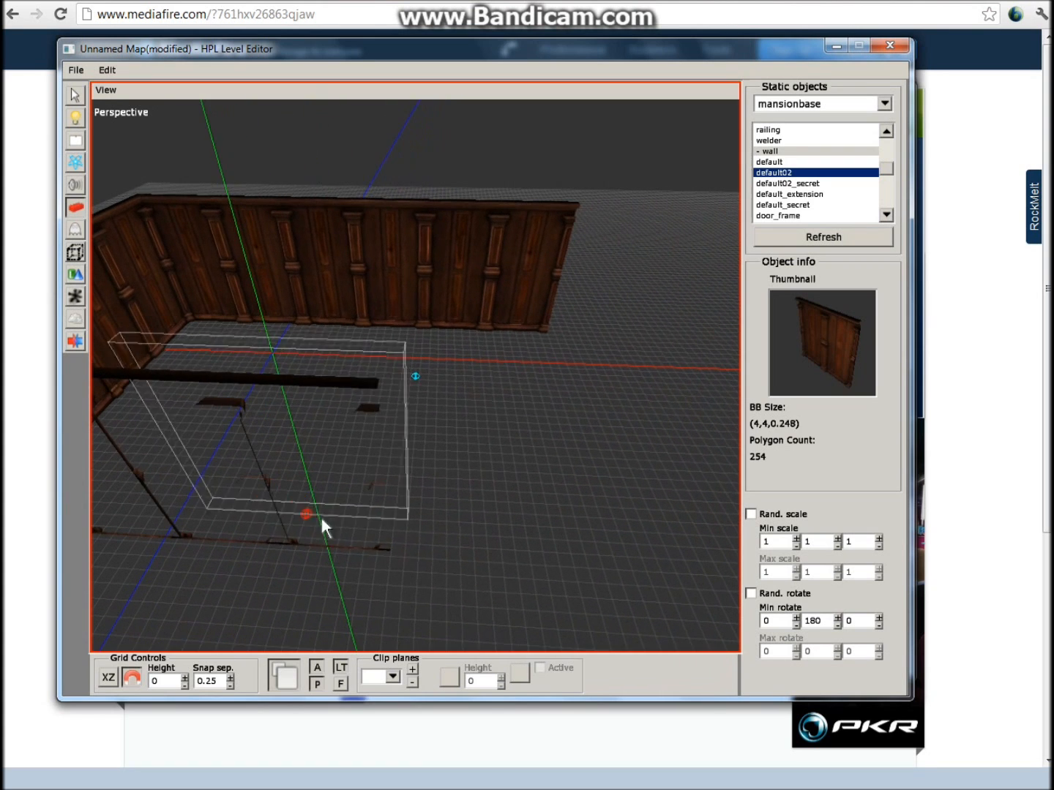
middle_click_drag(463, 487, 337, 496, "alt")
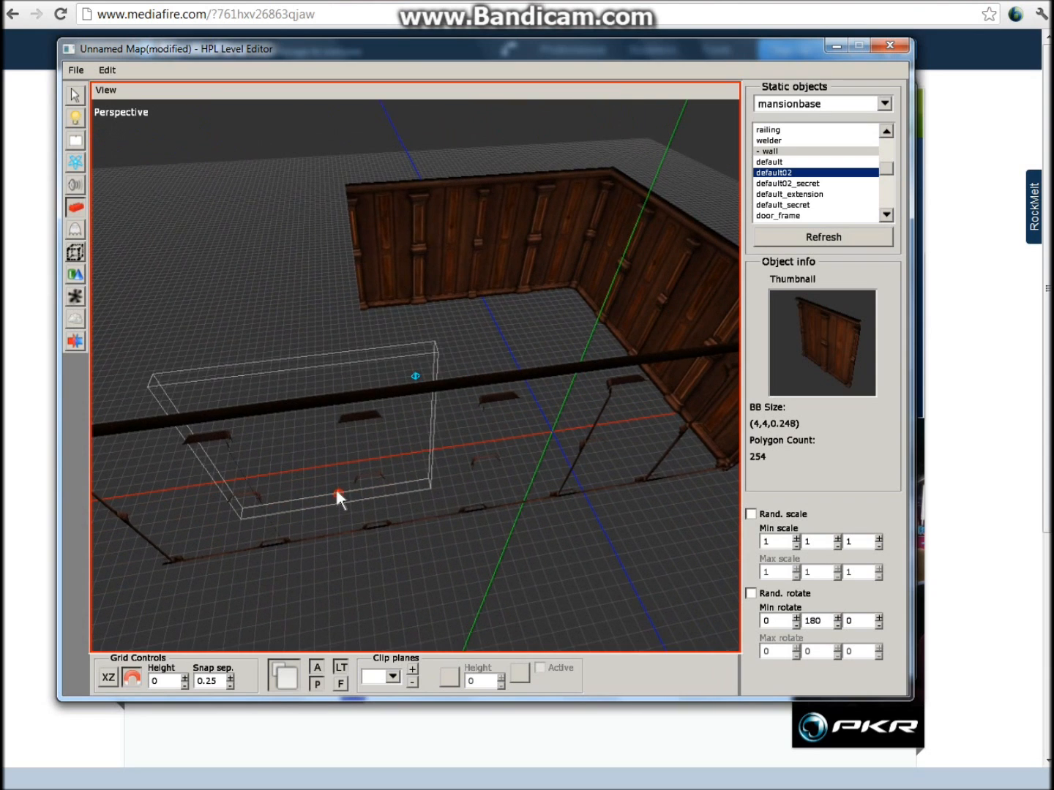
key("ctrl+z")
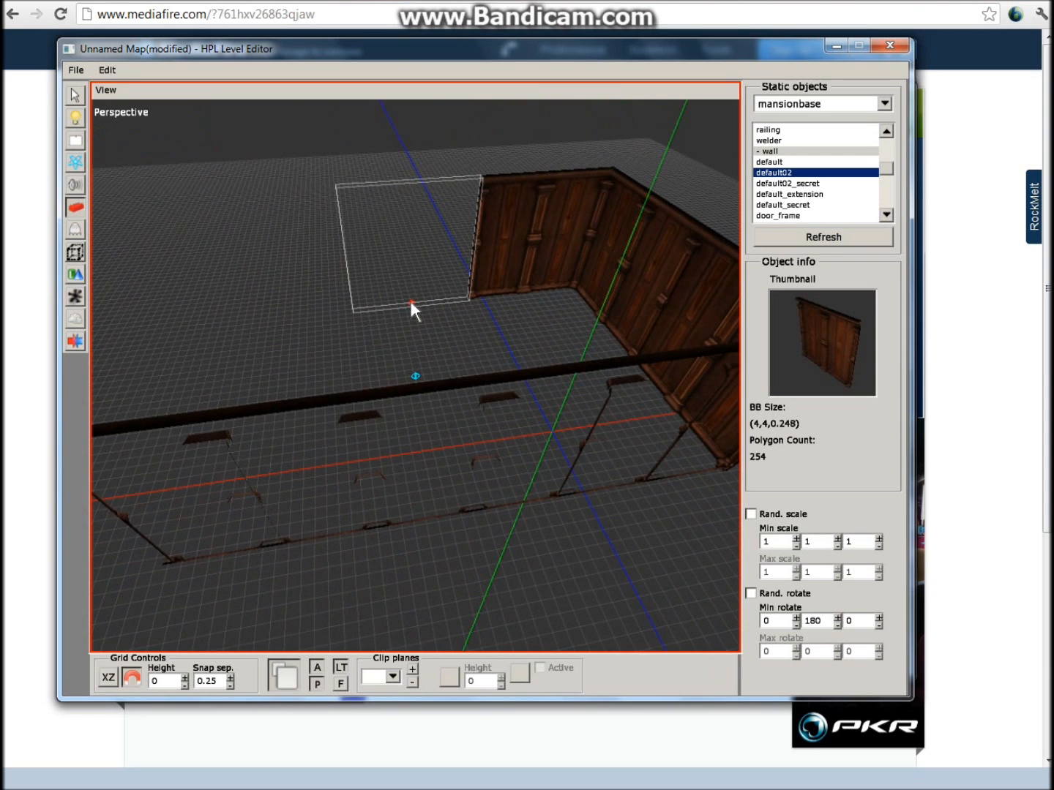
left_click(411, 303)
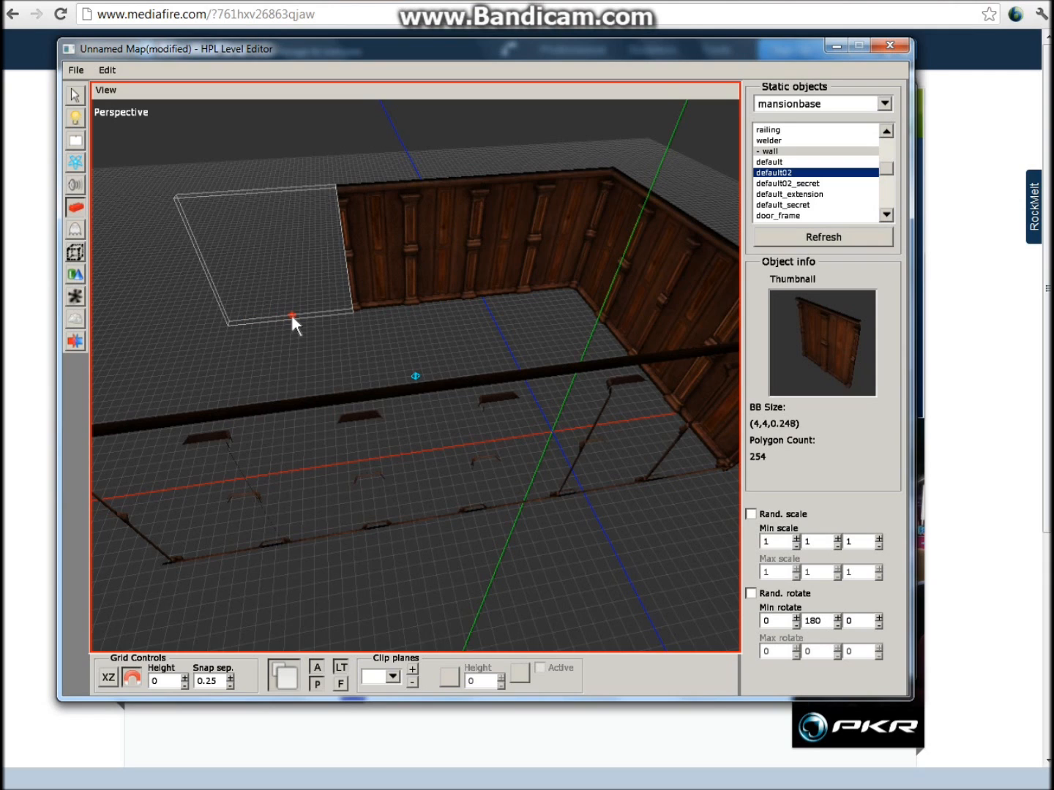
left_click(291, 316)
middle_click_drag(300, 363, 431, 406, "alt")
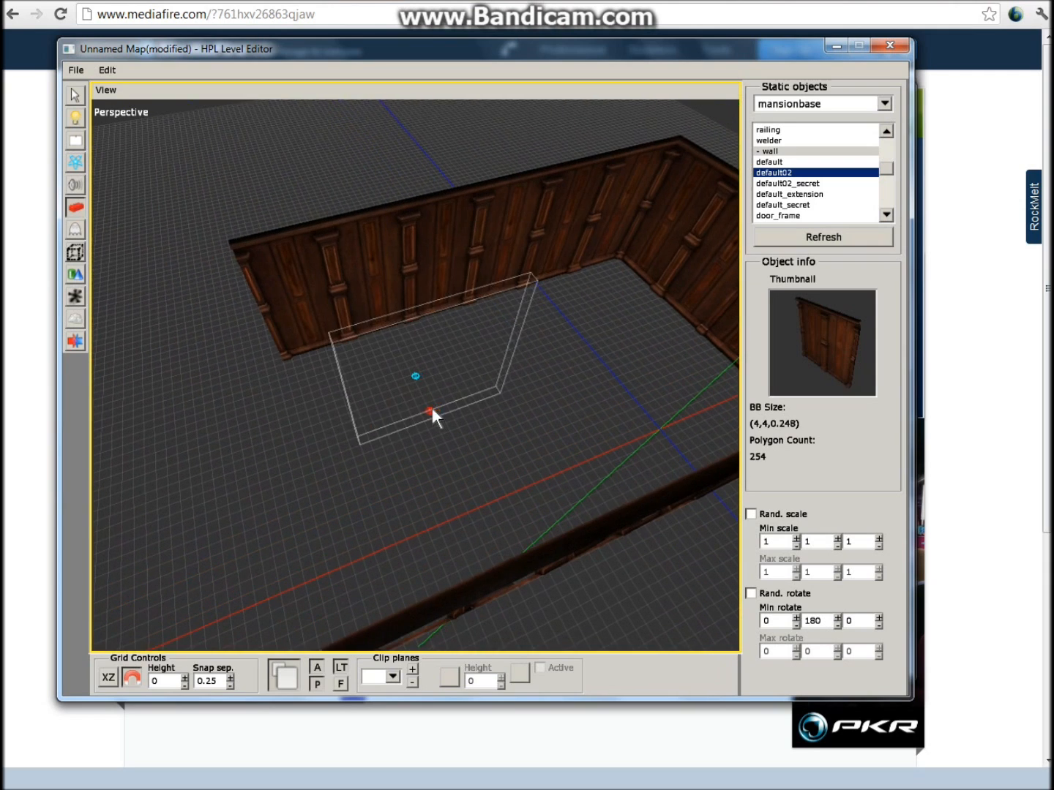
Try the default02 wall at a Y rotation of 270 degrees at the room's open end.
scroll(373, 408, "up", 6)
scroll(373, 409, "down", 1)
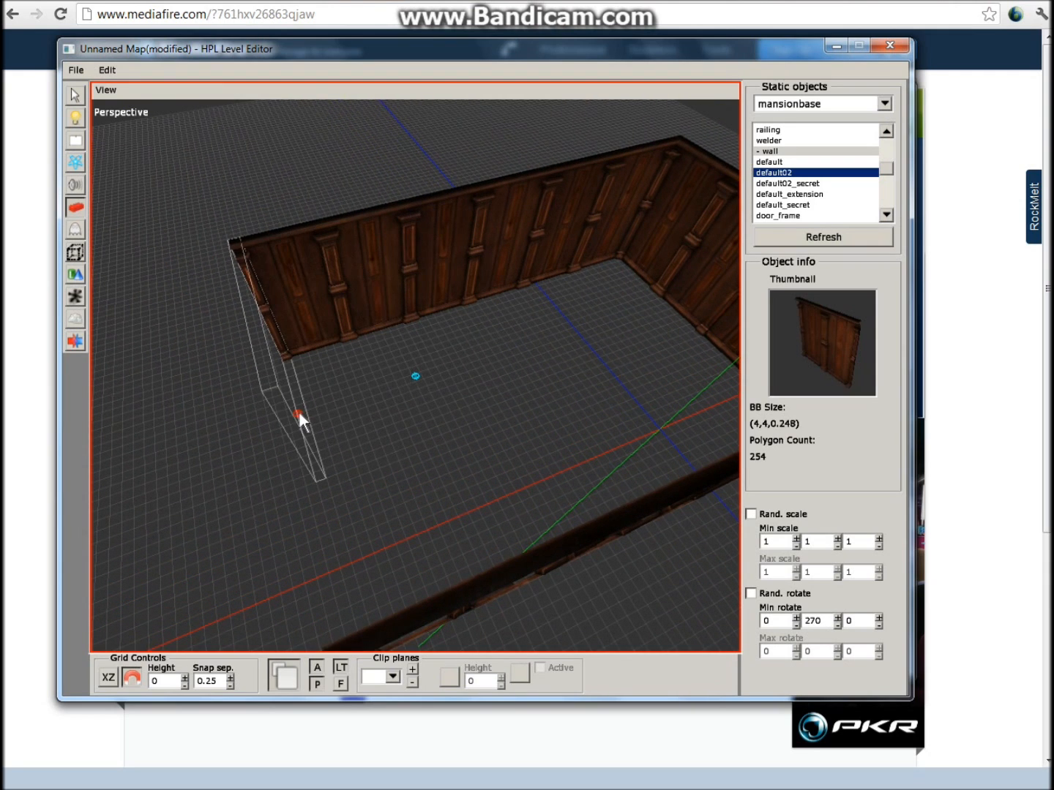
mouse_move(300, 410)
middle_mouse_down("alt")
mouse_move(408, 347)
mouse_move(415, 375)
mouse_move(348, 394)
mouse_move(233, 345)
mouse_move(444, 422)
mouse_move(469, 456)
mouse_move(416, 360)
mouse_move(459, 437)
mouse_move(664, 428)
mouse_move(606, 437)
mouse_move(656, 406)
mouse_move(482, 358)
mouse_move(480, 435)
middle_mouse_up("alt")
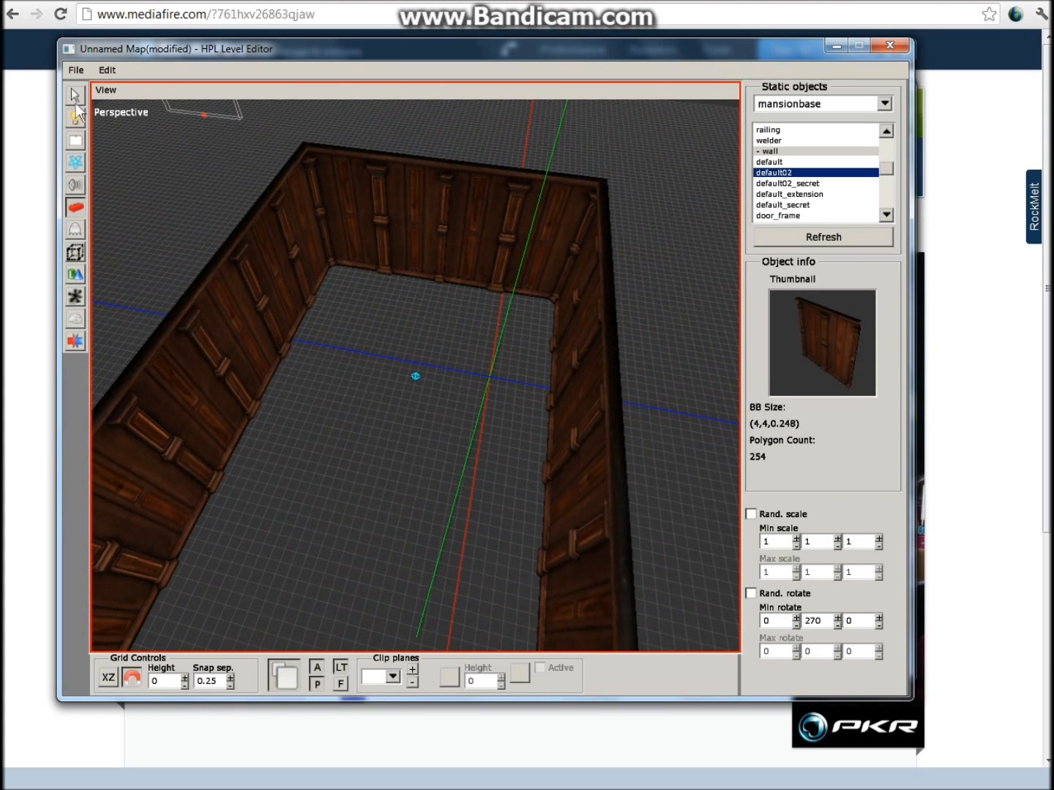
Undo the last four wall pieces: the wall opposite the first row and one side wall piece.
key("ctrl+z")
key("ctrl+z")
key("ctrl+z")
key("ctrl+z")
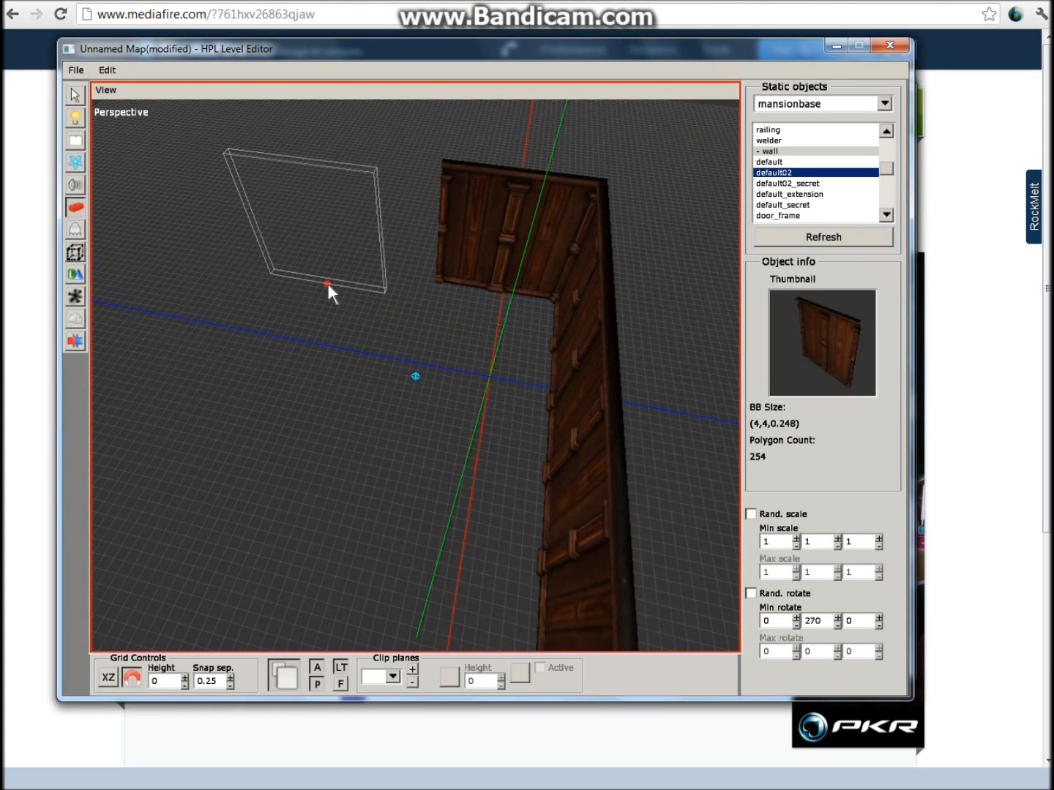
Rotate the default02 wall to 450 degrees and place one piece flush with the side wall, redoing the misaligned placement.
left_click_drag(376, 275, 376, 275)
scroll(377, 275, "up", 11, "shift")
left_click(377, 275)
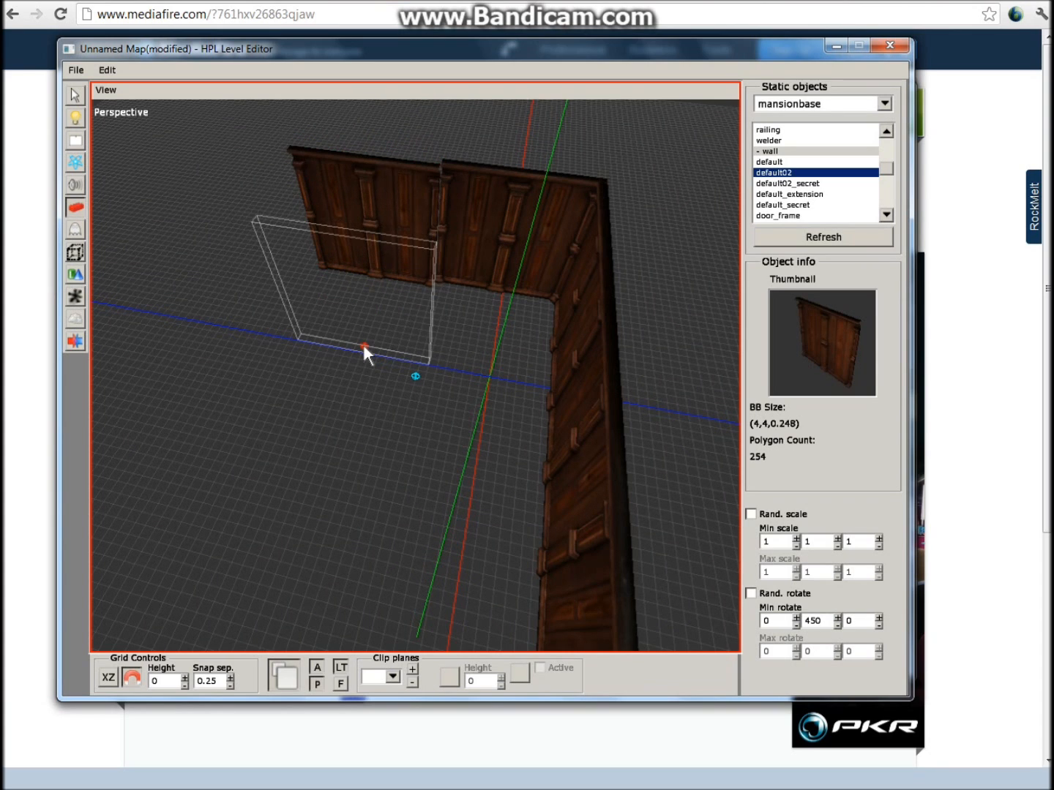
key("ctrl+z")
left_click(372, 271)
Rotate the default02 wall to 540 degrees and place three adjoining pieces as the wall opposite the first row.
scroll(369, 323, "up", 5, "shift")
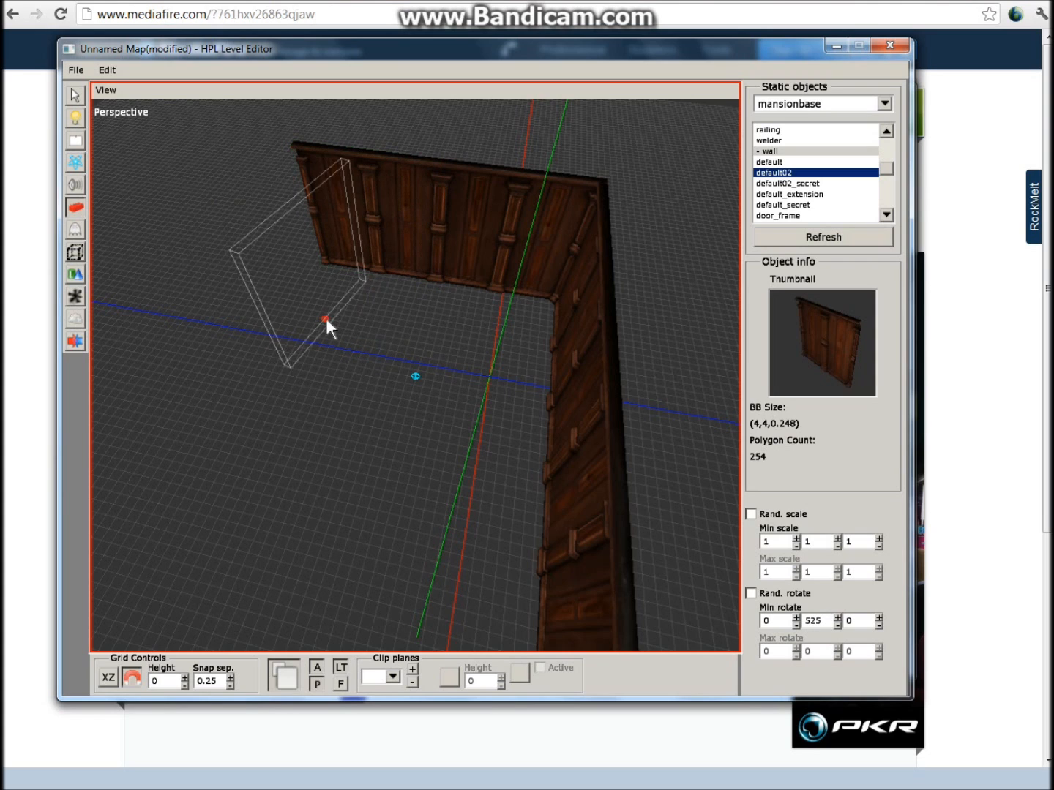
scroll(293, 306, "up", 1, "shift")
left_click(298, 300)
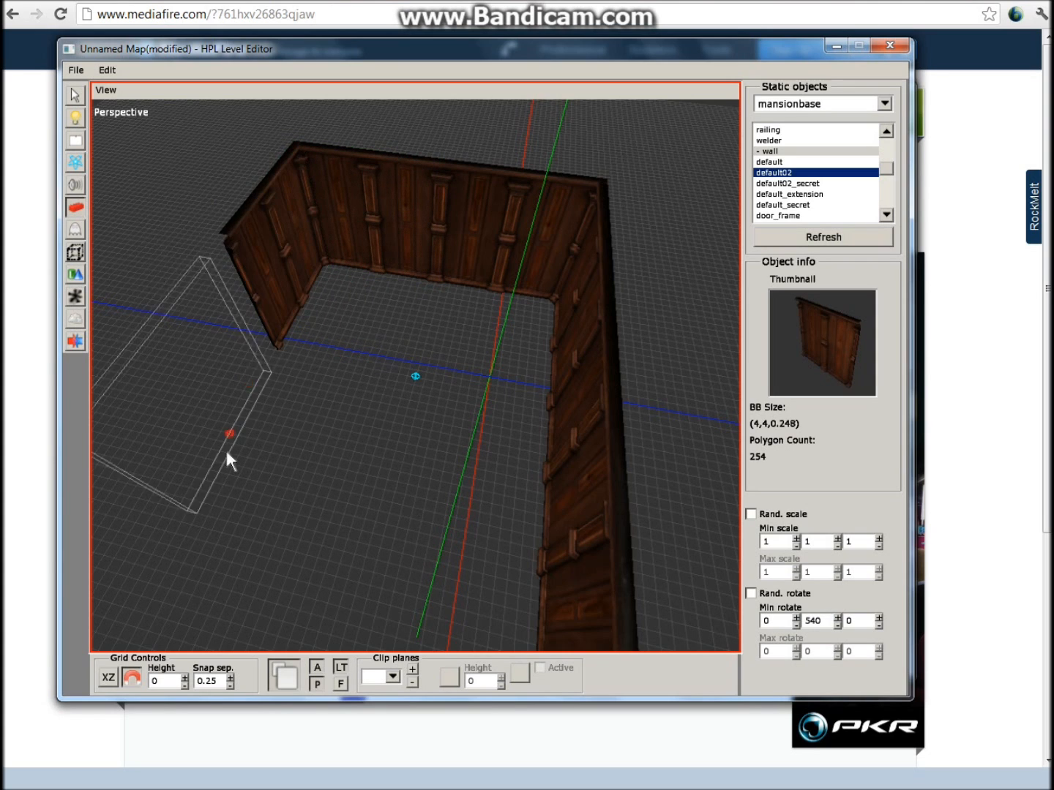
left_click(246, 410)
middle_click_drag(246, 410, 306, 371, "alt")
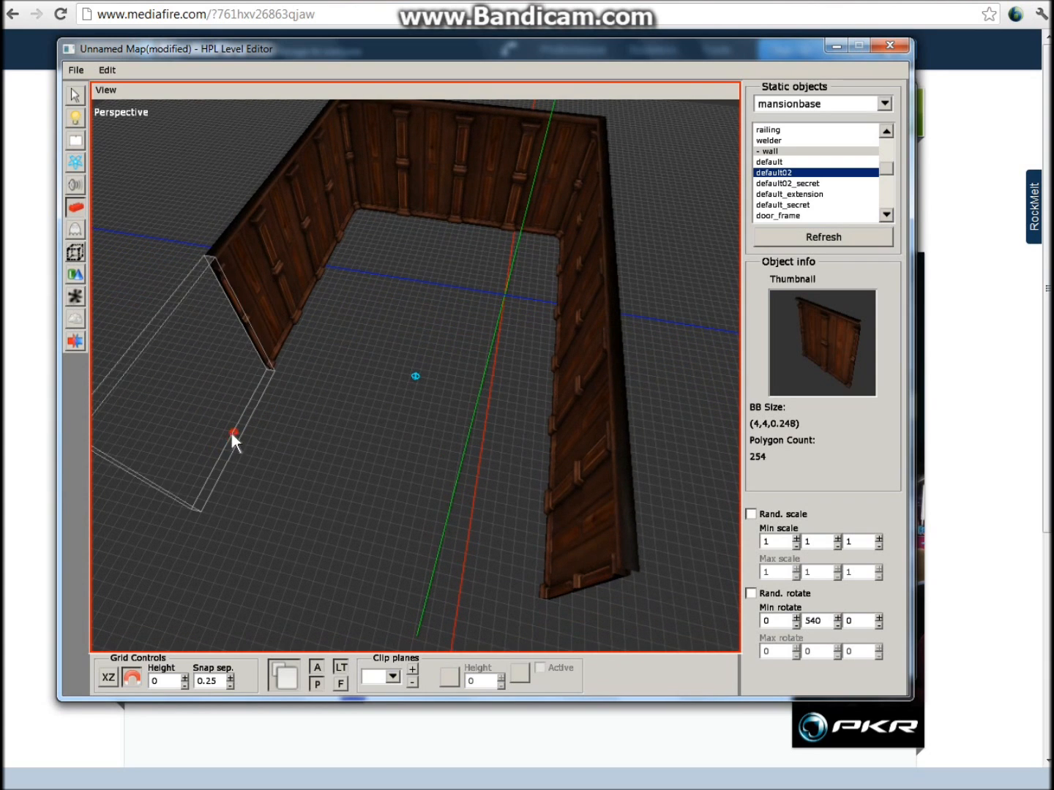
left_click(232, 433)
Rotate the default02 wall to 630 degrees and close the room's open end with two pieces, redoing the misaligned first one.
middle_click_drag(306, 443, 322, 388, "alt")
scroll(326, 438, "up", 6, "shift")
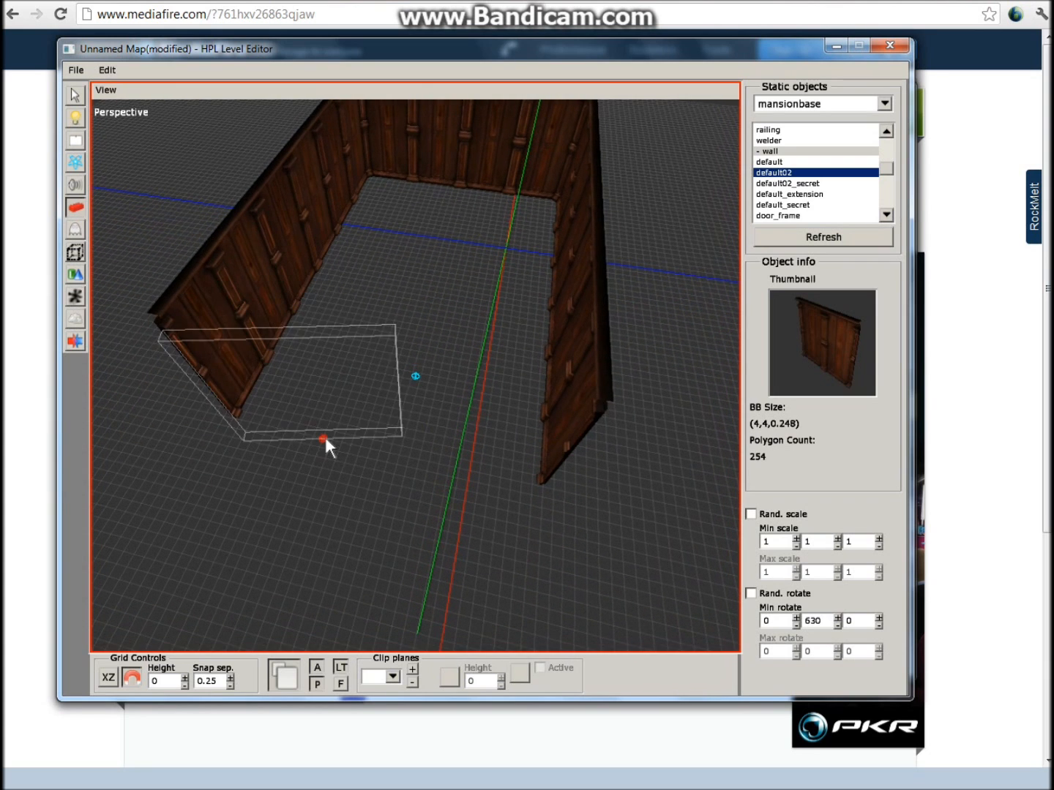
left_click(309, 431)
key("ctrl+z")
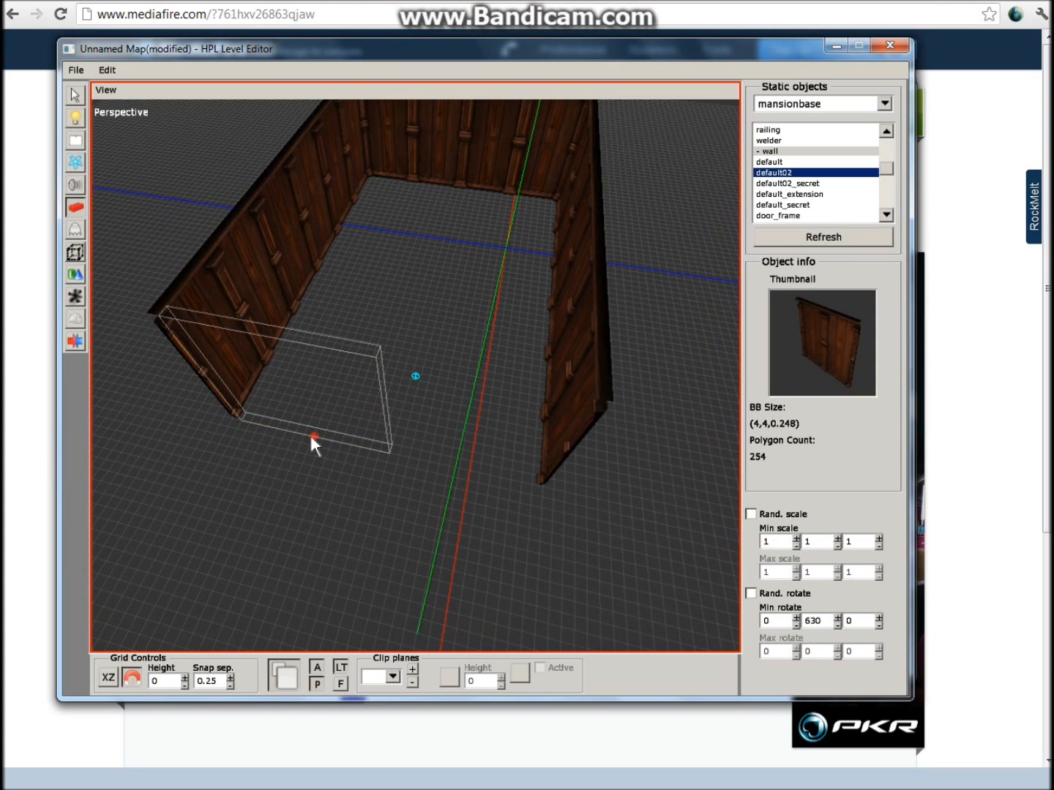
left_click(306, 435)
left_click(459, 468)
left_click_drag(448, 428, 158, 395, "alt")
left_click_drag(402, 370, 420, 399, "alt")
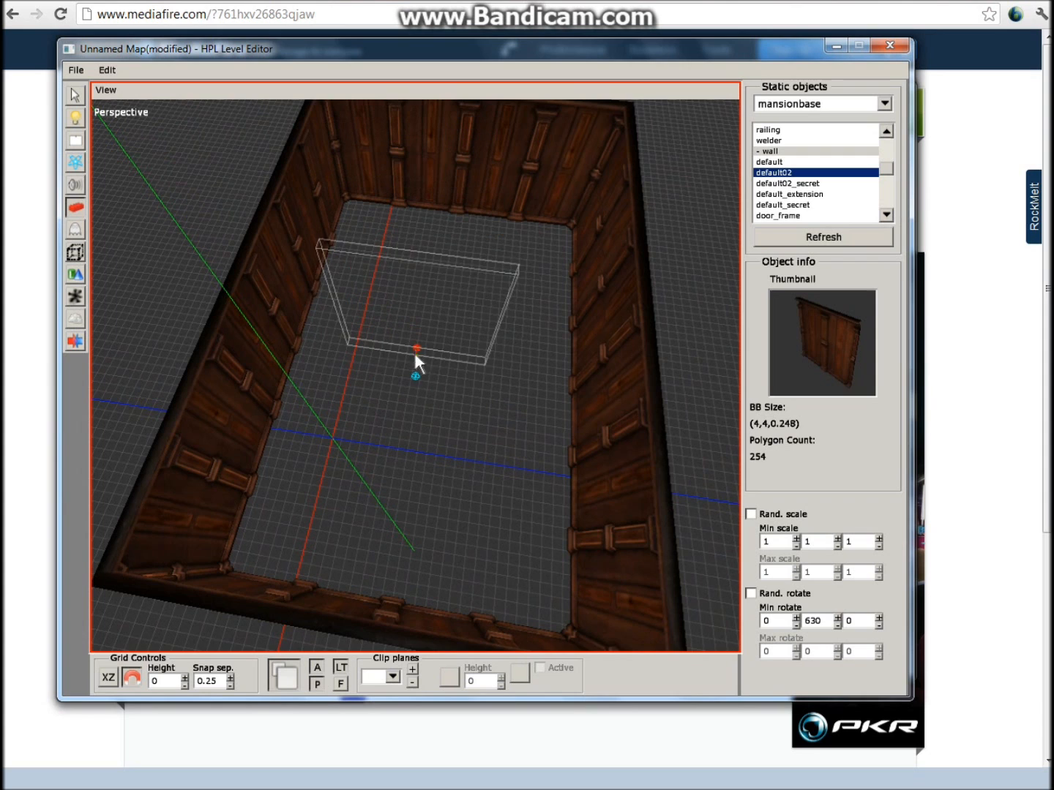
scroll(414, 388, "up", 4)
scroll(413, 388, "down", 5)
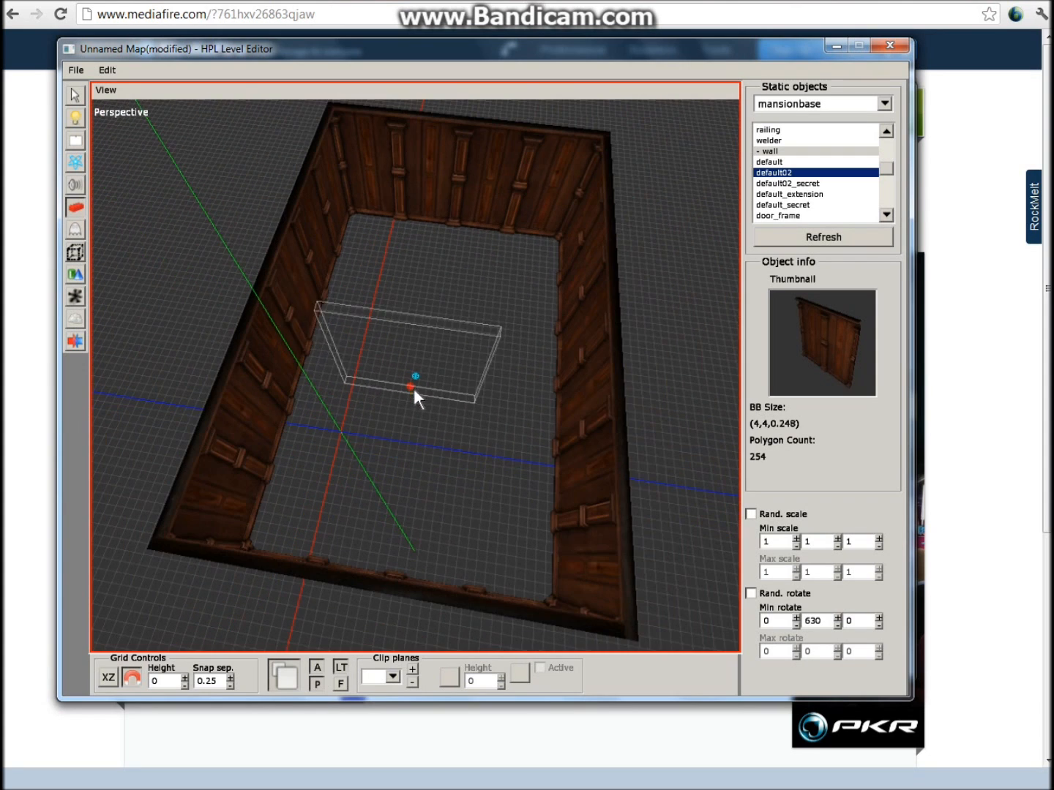
Start a plane primitive and browse for its material in the mansionbase folder of static_objects.
left_click(75, 275)
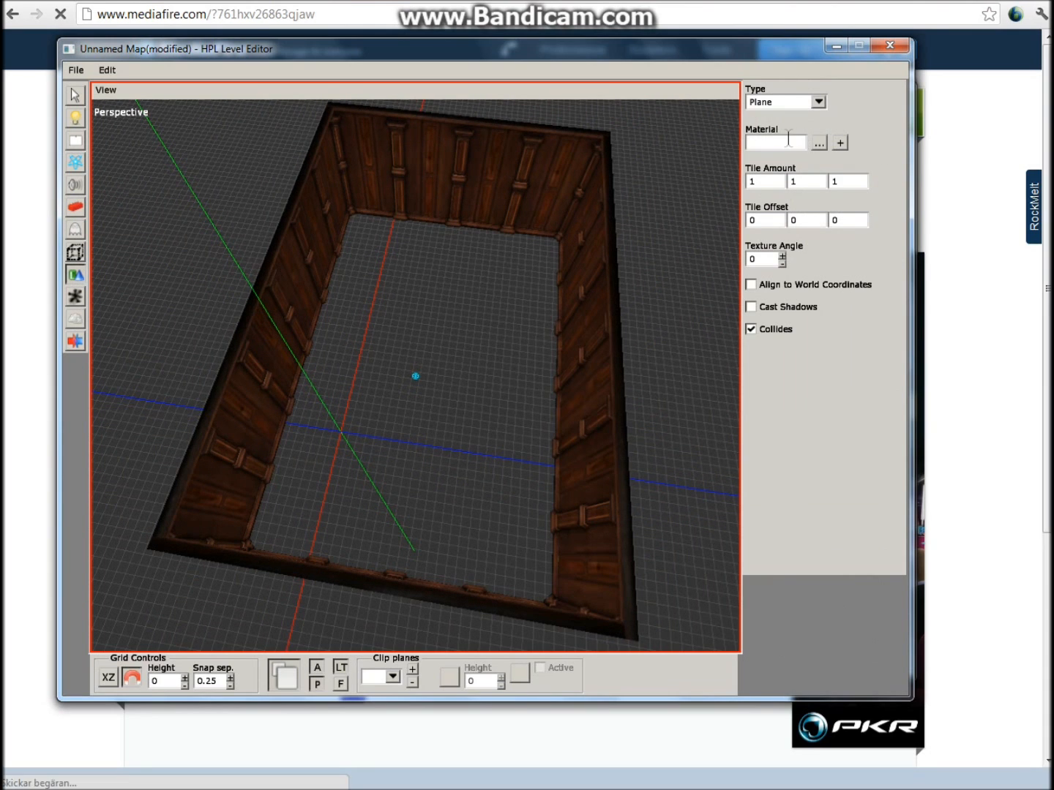
left_click(819, 144)
left_click_drag(279, 256, 231, 195)
scroll(214, 258, "down", 3)
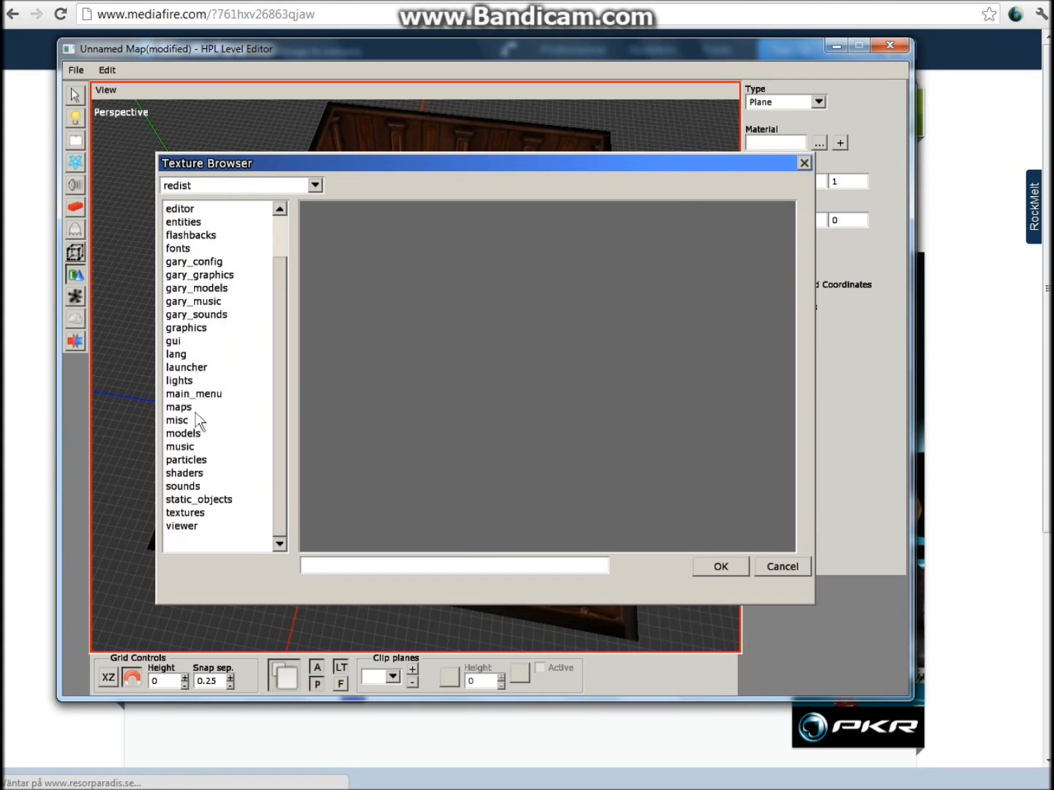
double_click(208, 498)
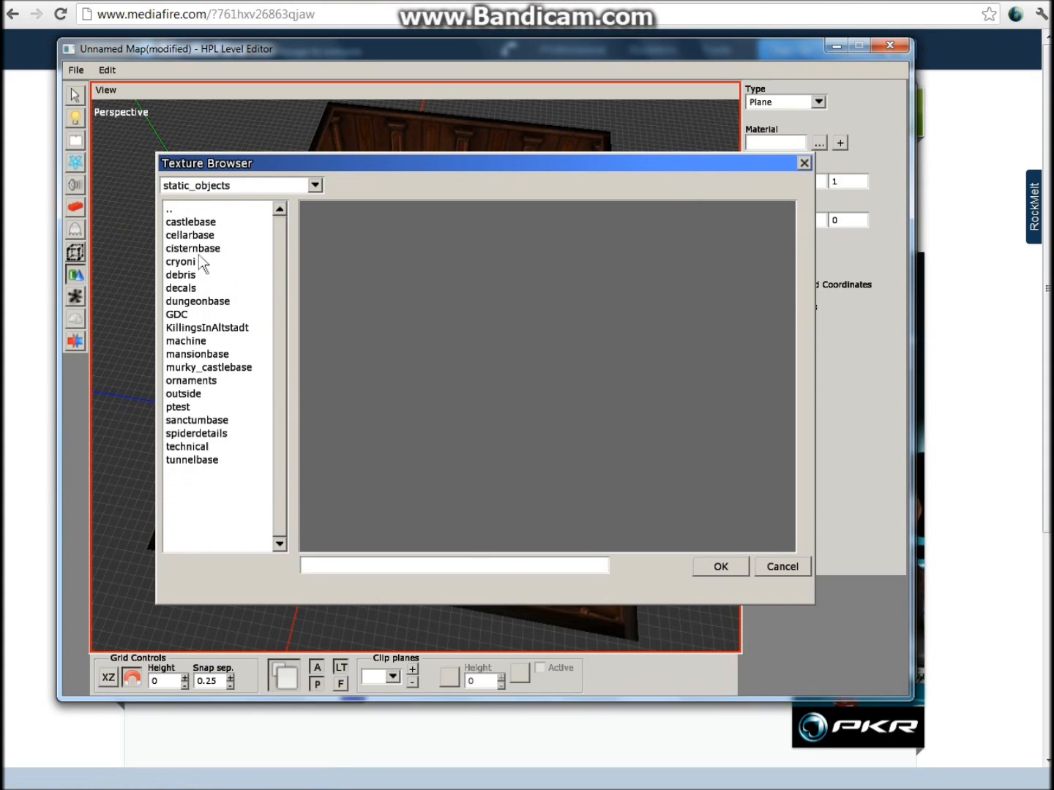
double_click(197, 354)
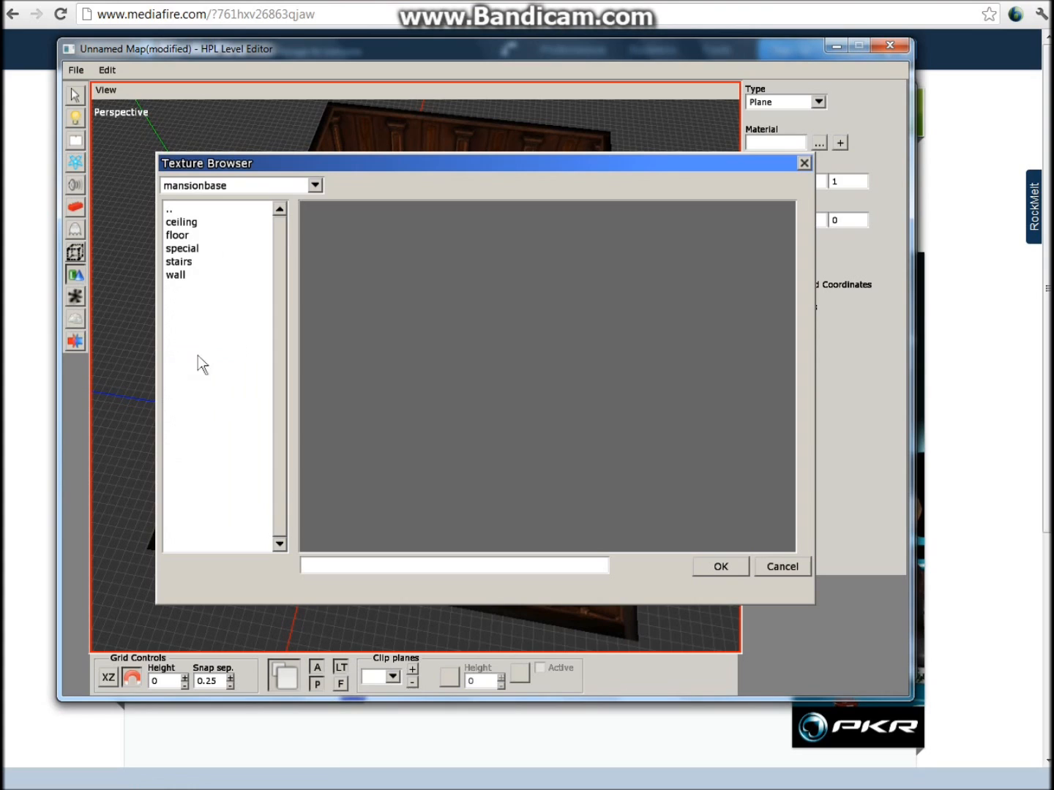
Choose mansionbase_floor.mat from the mansionbase floor folder as the plane's material.
left_click(180, 235)
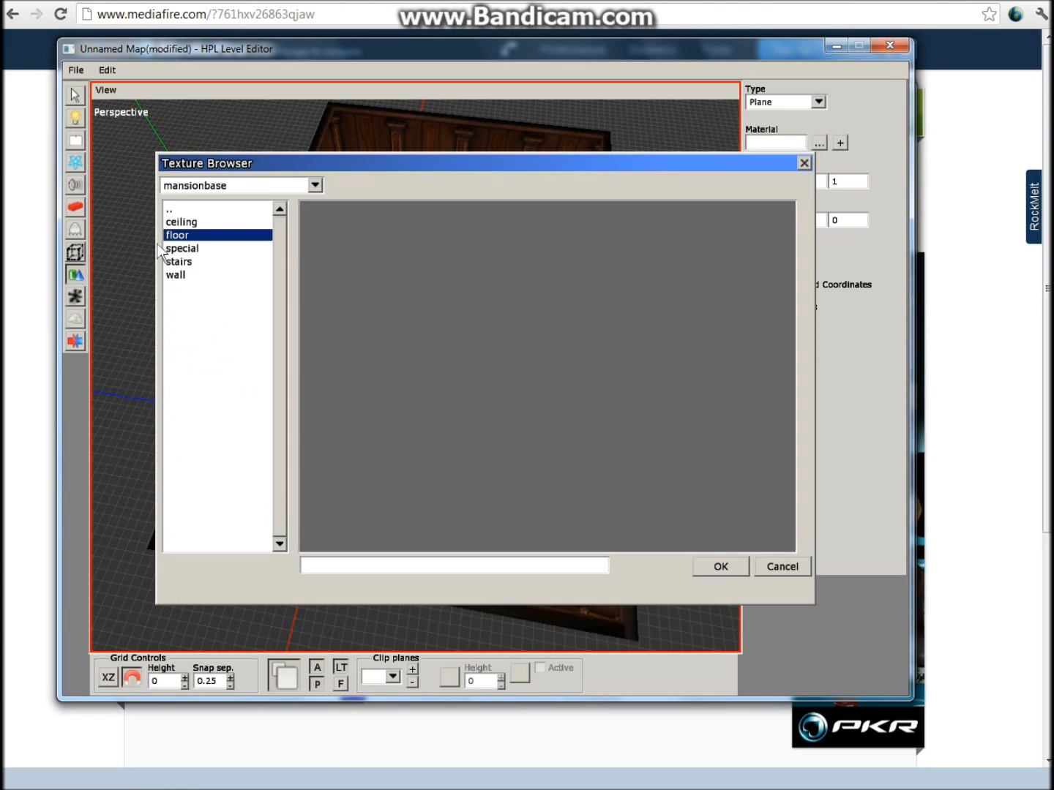
left_click(190, 225)
left_click(189, 247)
left_click(191, 262)
left_click(190, 275)
double_click(188, 237)
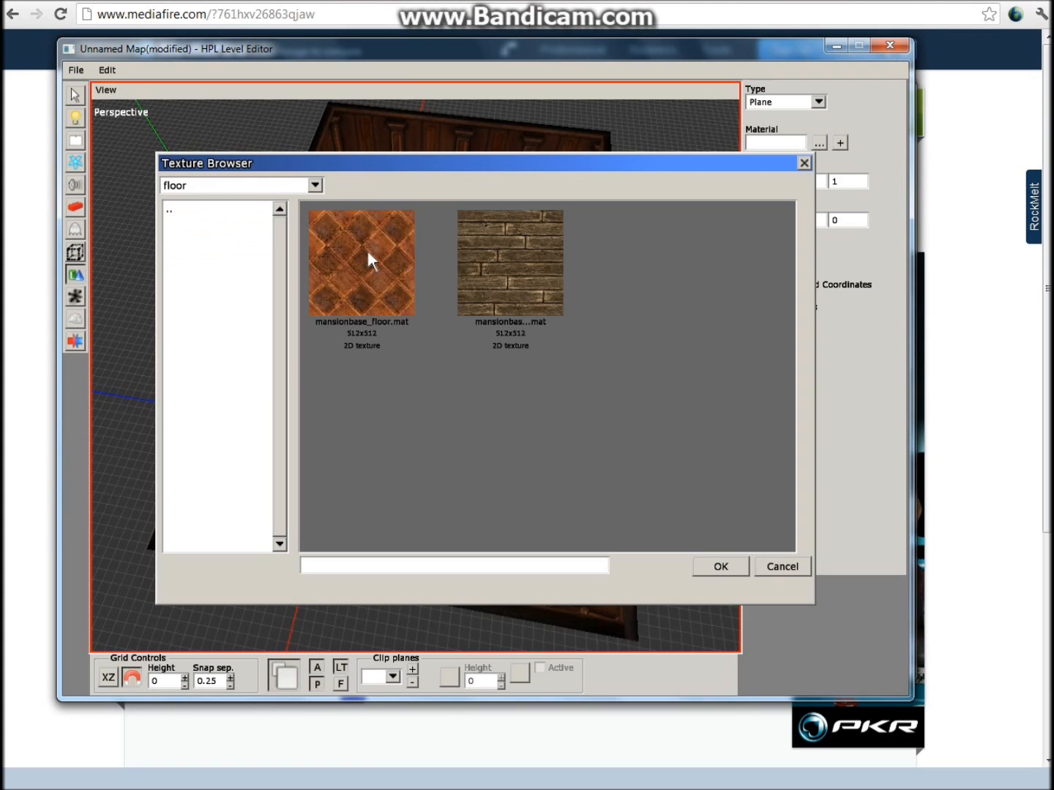
double_click(367, 254)
Draw the floor plane about 12 by 8.25 units so it covers the ground between the four walls.
left_click_drag(492, 353, 563, 601)
middle_click_drag(464, 466, 256, 436)
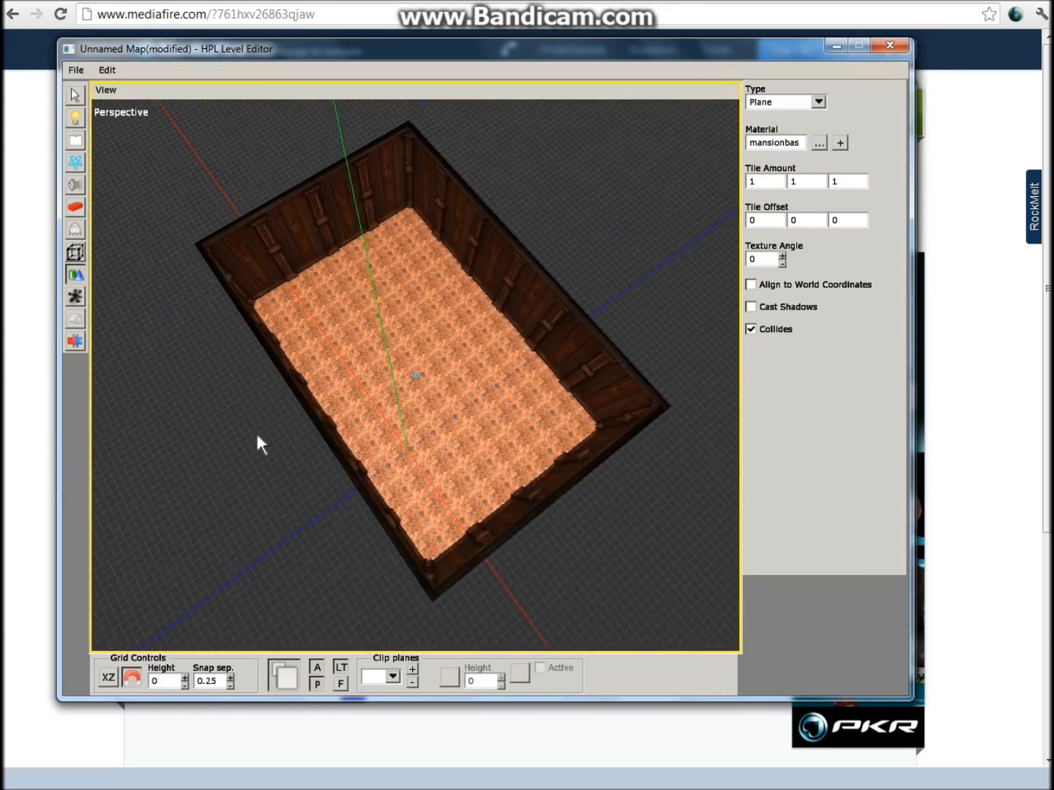
scroll(422, 419, "up", 3)
middle_click_drag(422, 418, 340, 389)
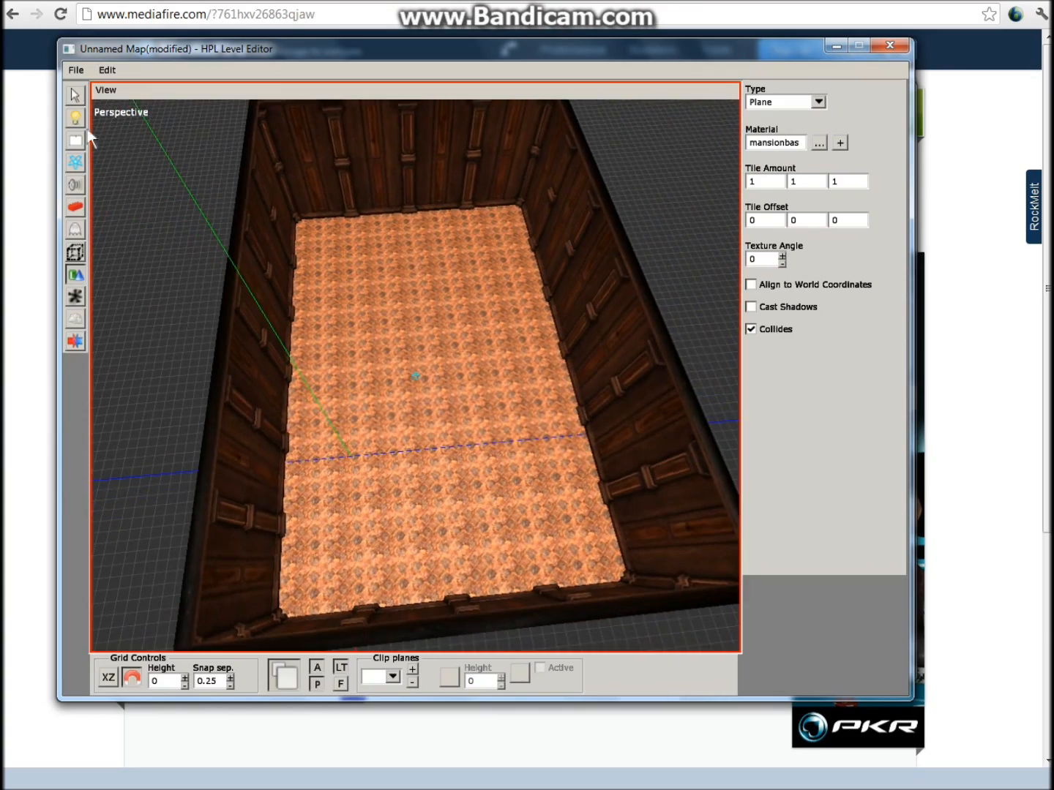
Try to draw a Script area on the floor near one end of the room.
left_click(80, 252)
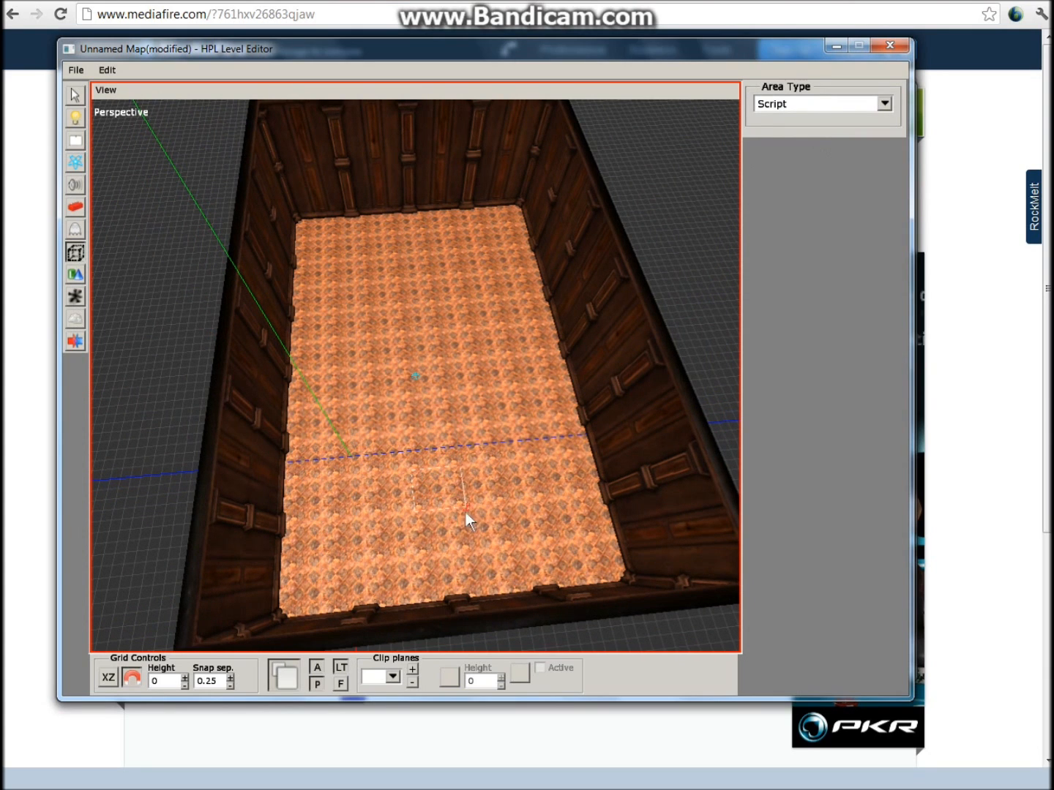
left_click(484, 524)
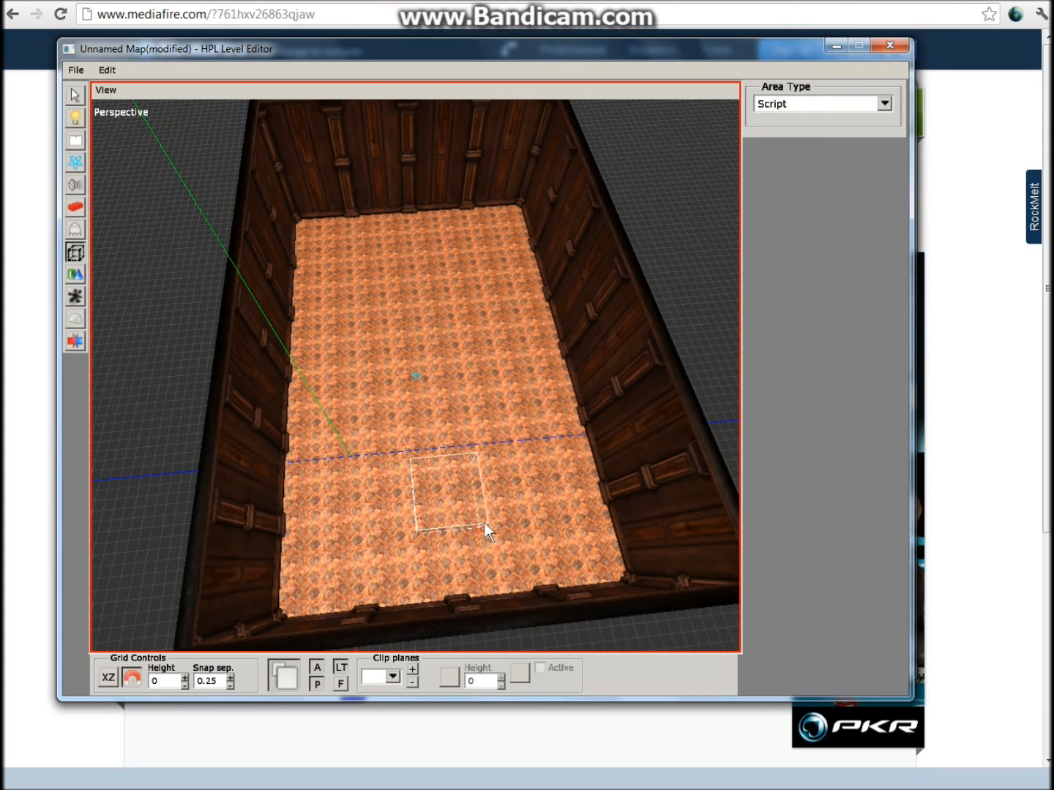
left_click(483, 499)
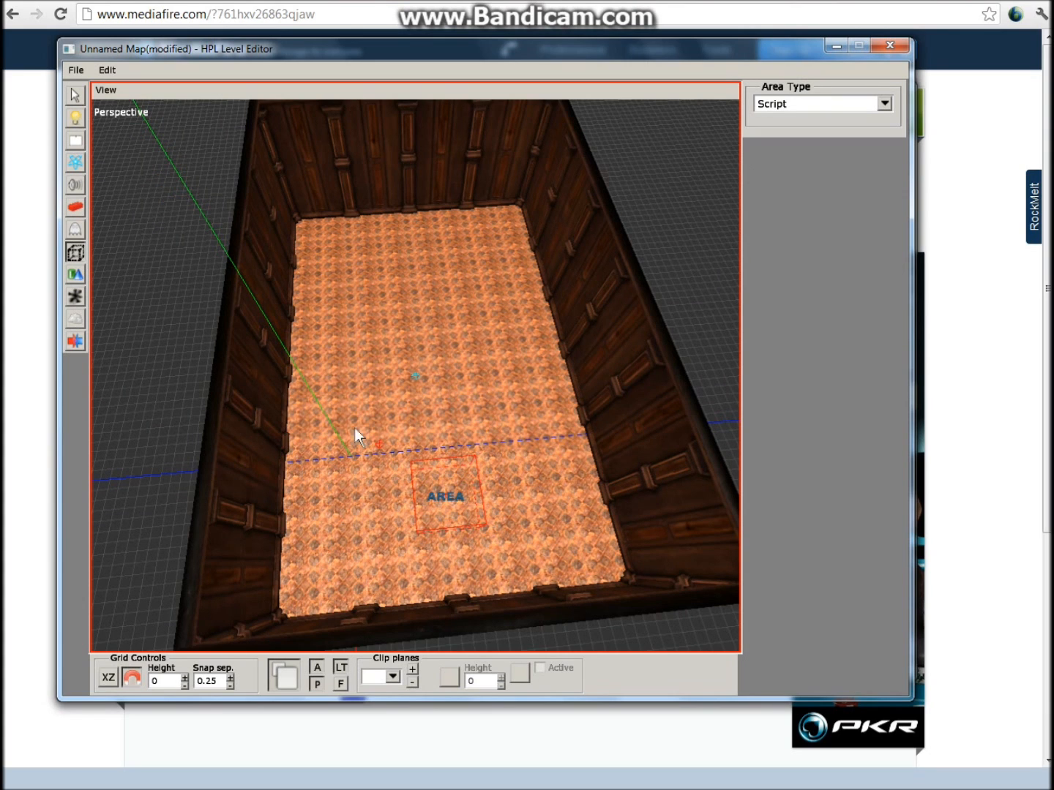
key("ctrl+z")
Set the area type to PlayerStart and draw an area of about 1.5 by 1.25 by 1.5 on the floor.
left_click(884, 103)
scroll(812, 206, "down", 1)
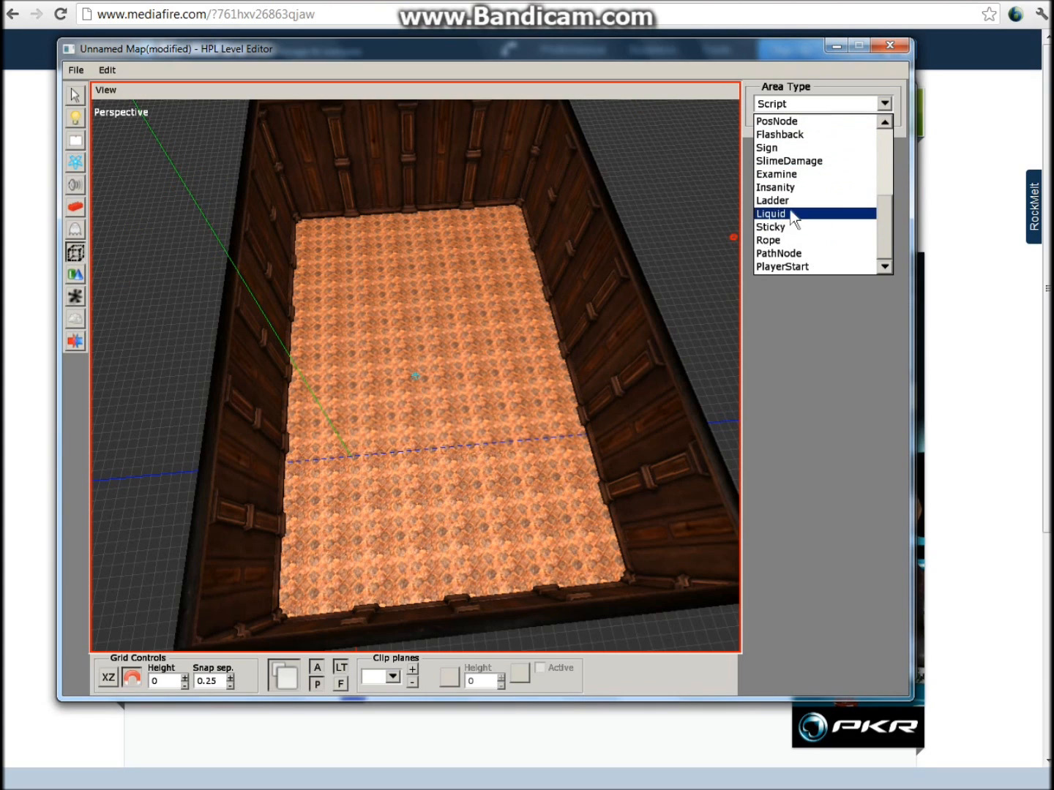
left_click(783, 266)
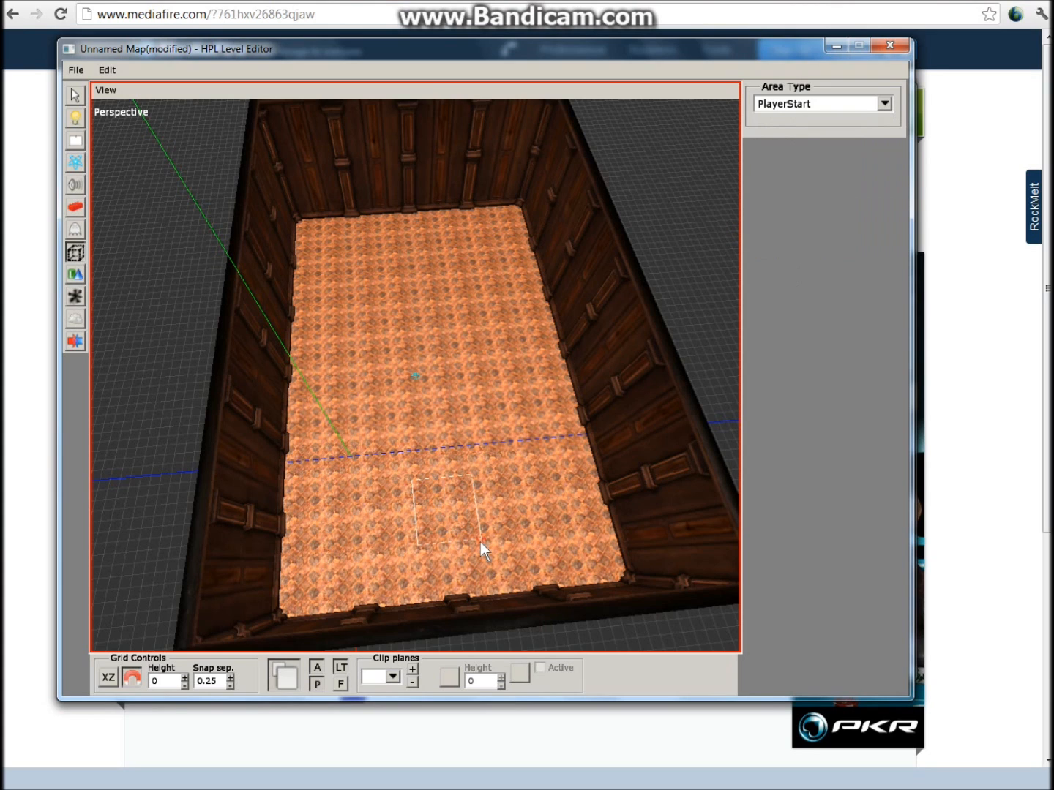
left_click_drag(480, 542, 480, 537)
left_click(480, 452)
Select the PlayerStart area and raise it above the floor to about Y 1.5.
left_click(68, 94)
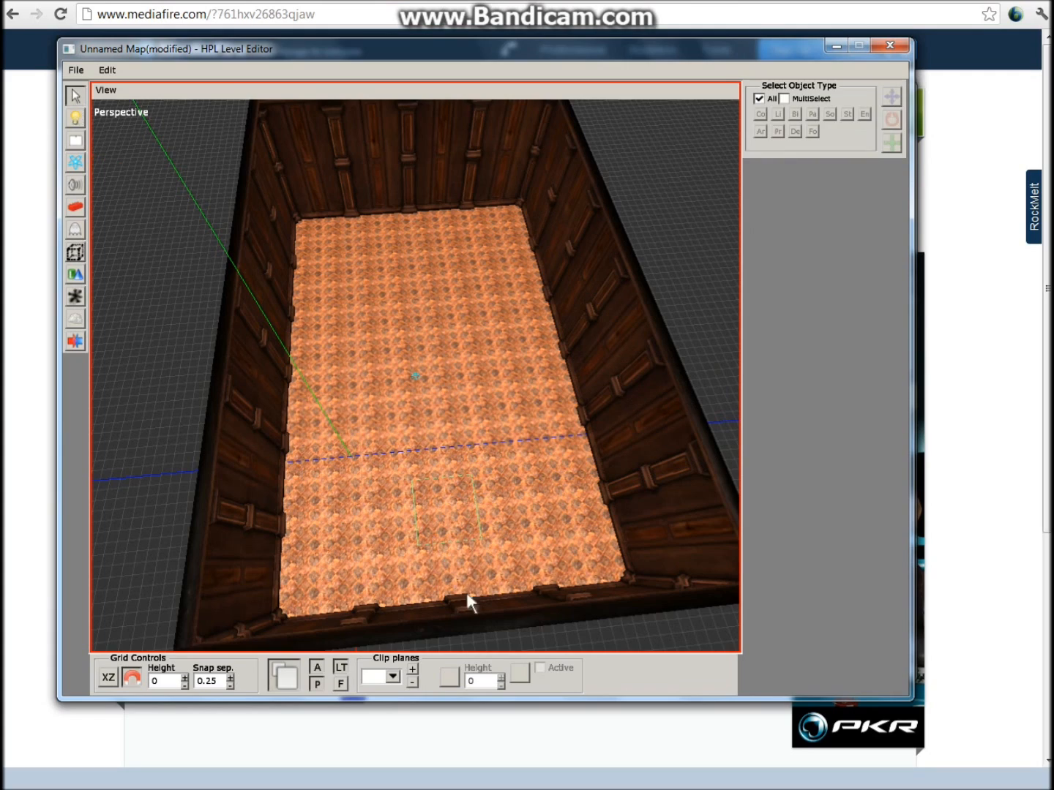
scroll(444, 510, "up", 2)
middle_click_drag(444, 509, 552, 443)
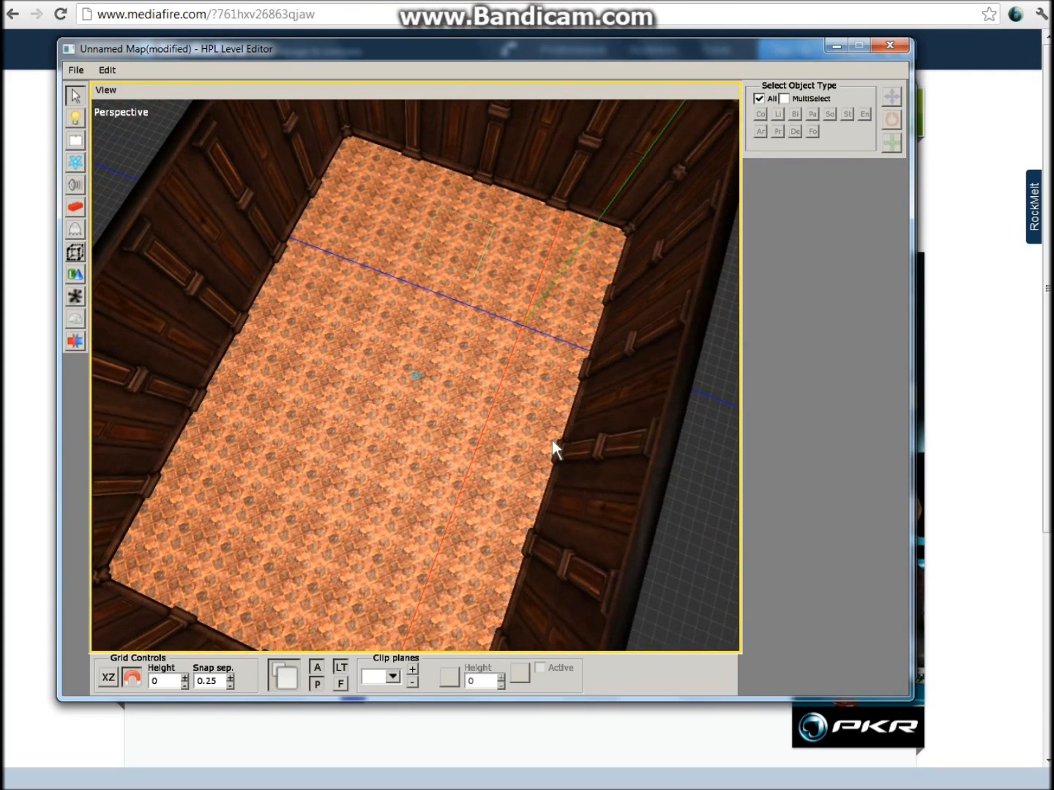
left_click(455, 232)
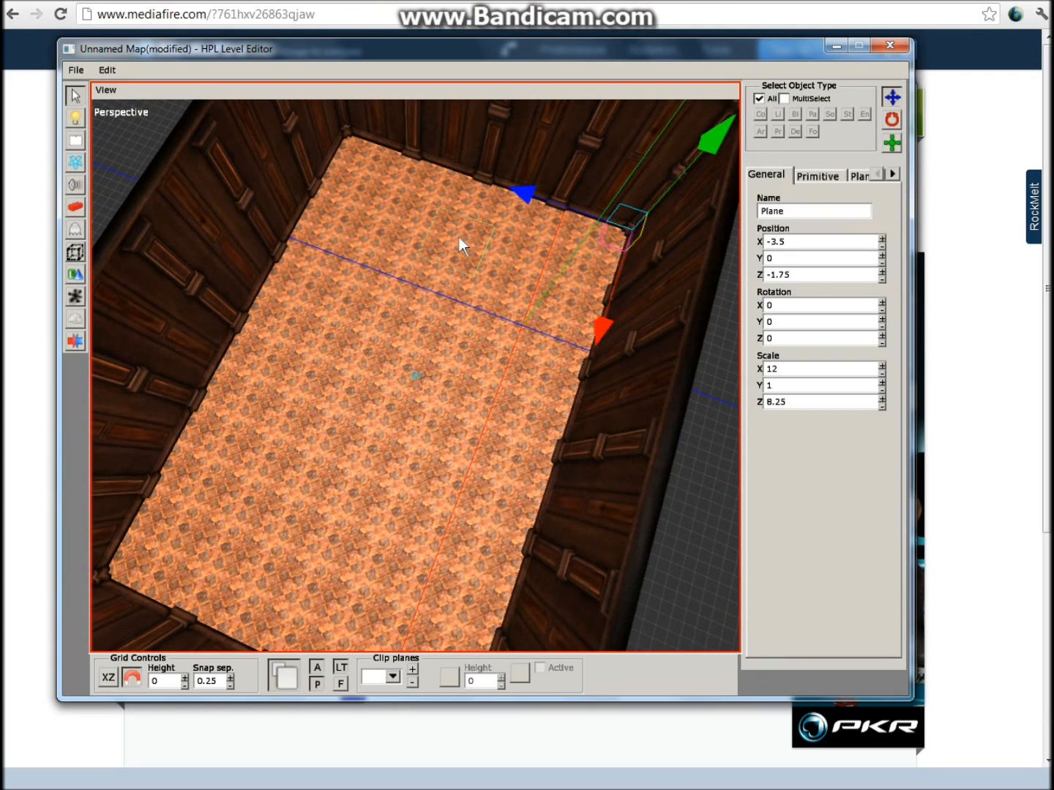
left_click(458, 256)
left_click_drag(455, 173, 459, 158)
middle_click_drag(462, 372, 447, 196)
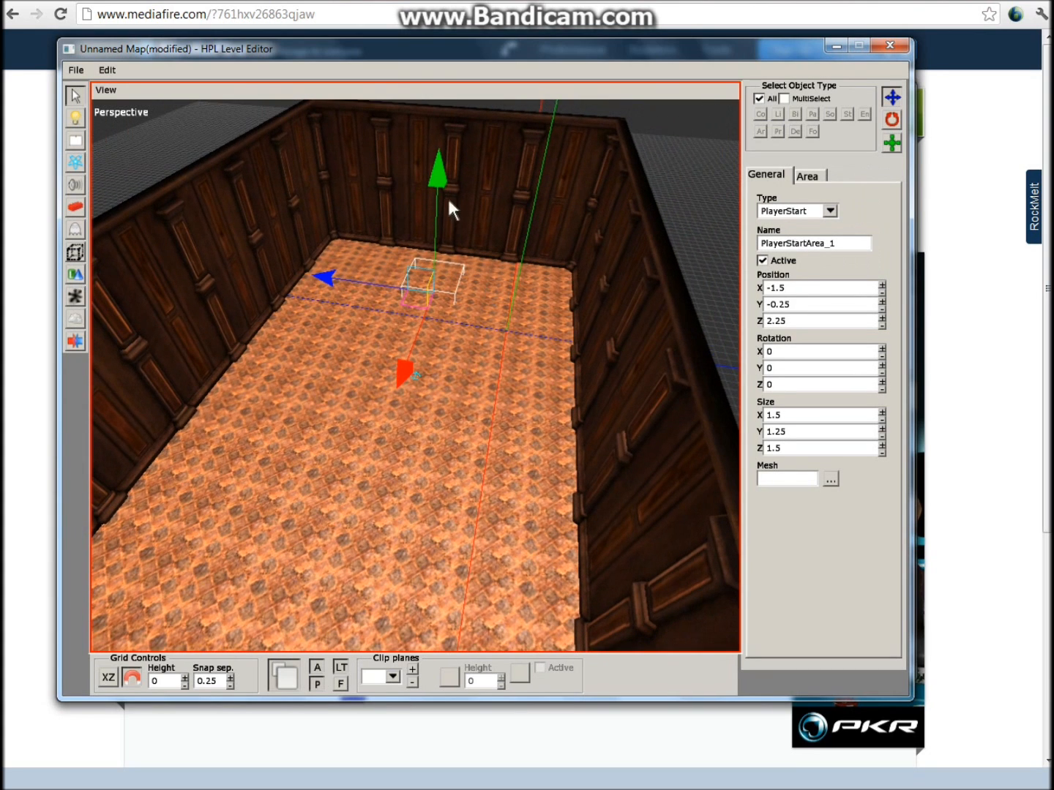
left_click_drag(439, 193, 458, 113)
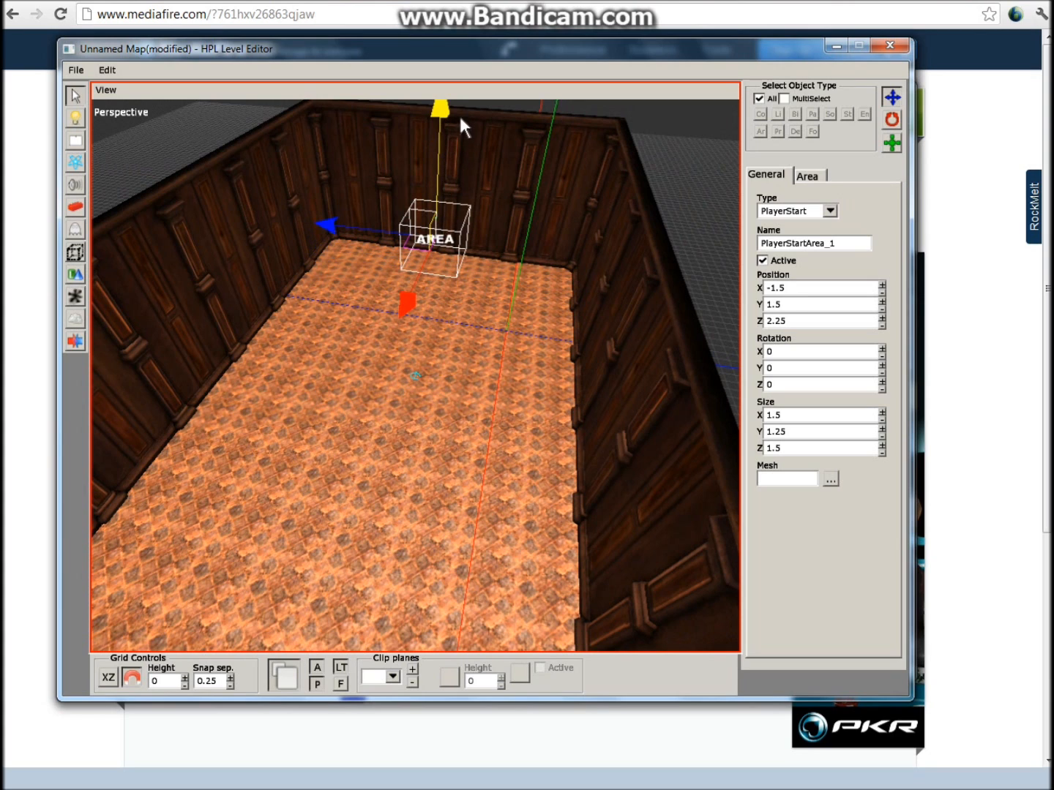
Scale the PlayerStart area up to a larger box and deselect it by selecting the floor plane.
left_click(890, 142)
left_click_drag(442, 135, 442, 112)
middle_click_drag(517, 347, 392, 405)
left_click(457, 367)
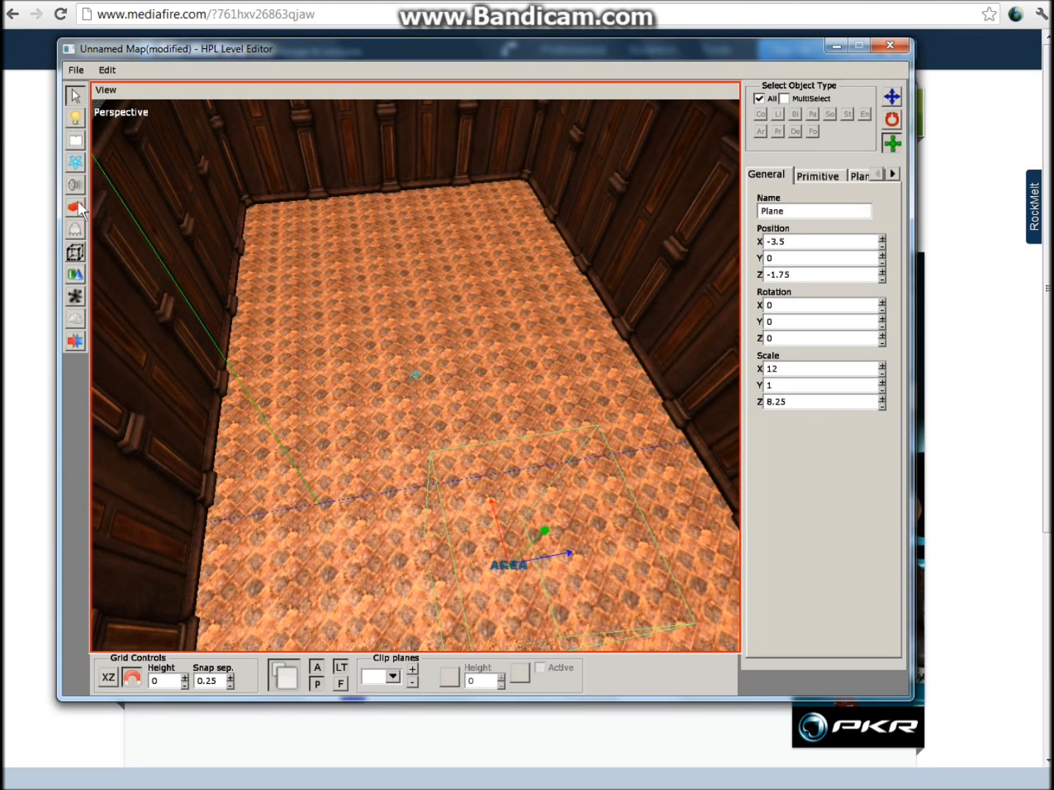
Start placing an entity and choose the item category from the entity sets.
left_click(77, 230)
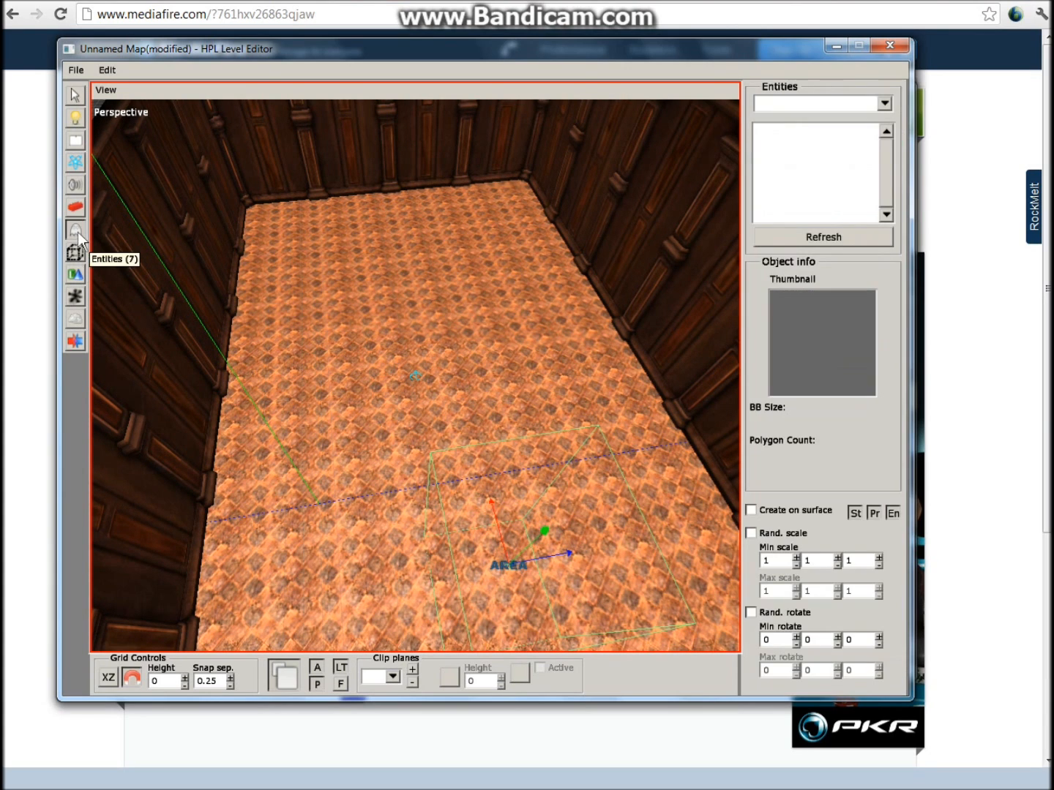
left_click(885, 106)
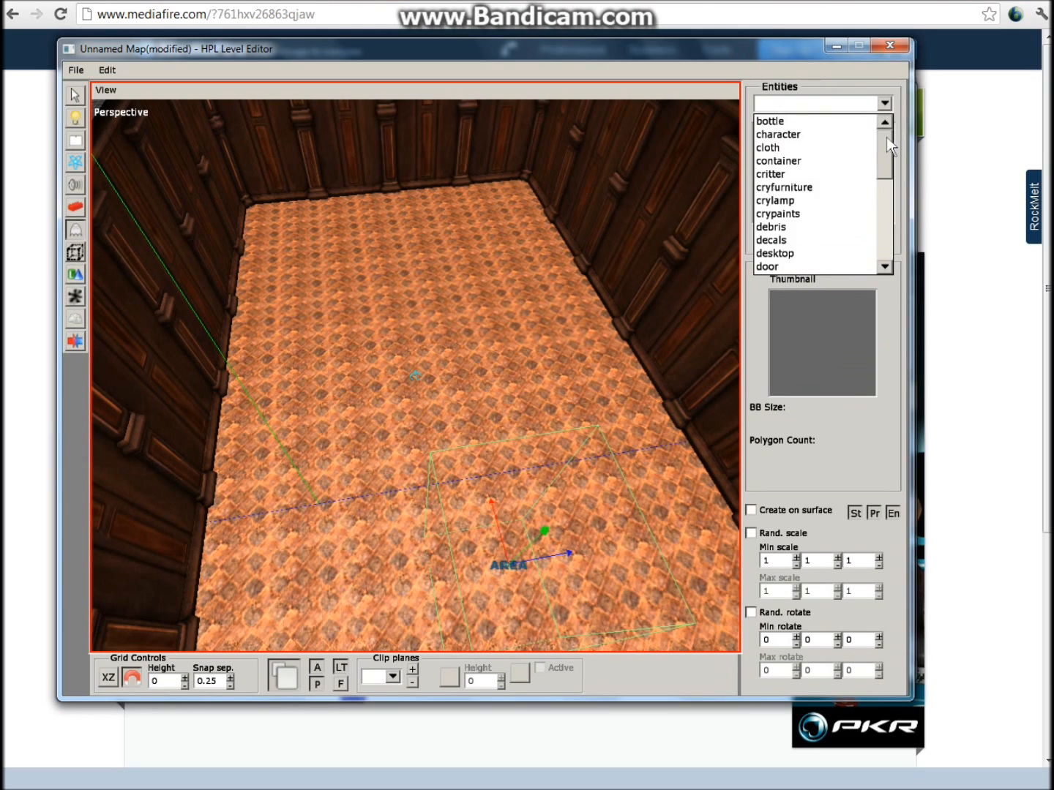
left_click_drag(885, 136, 887, 173)
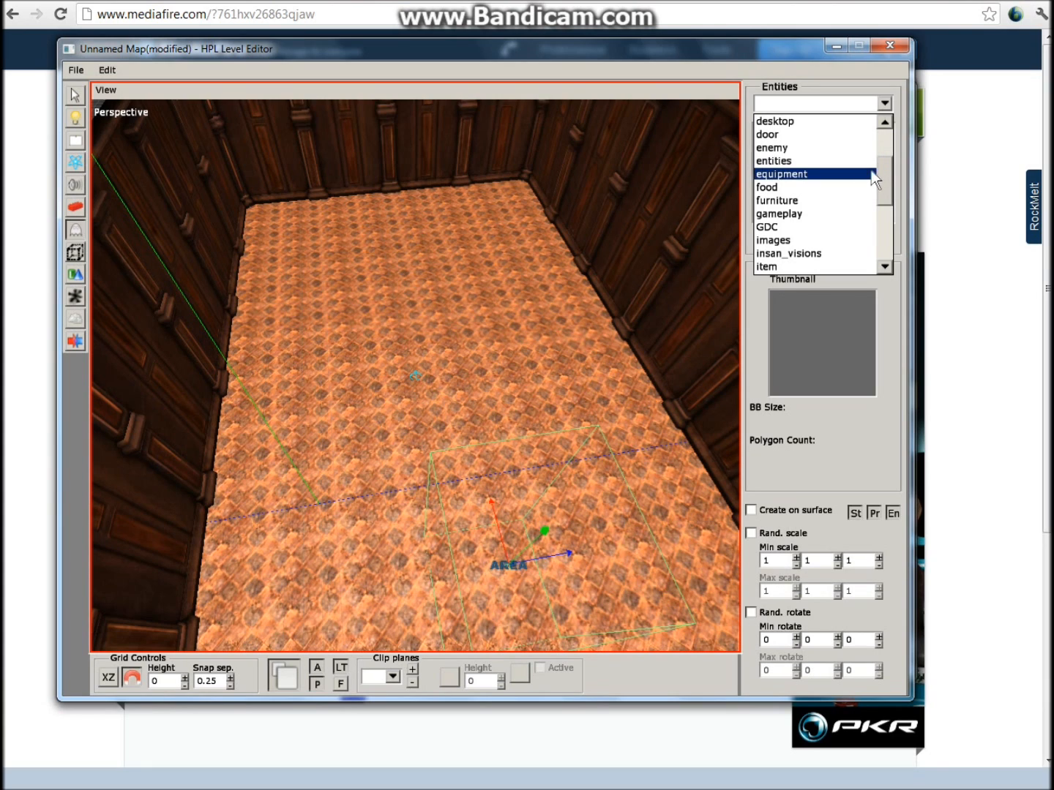
left_click_drag(890, 186, 890, 188)
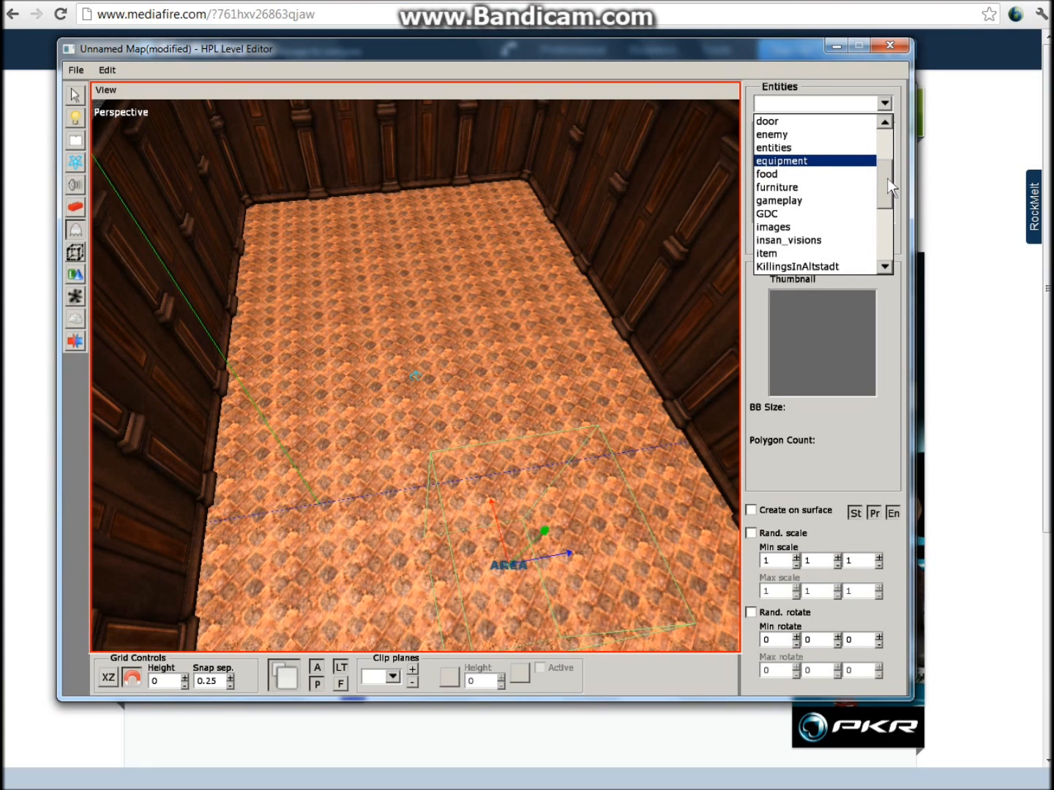
left_click(787, 254)
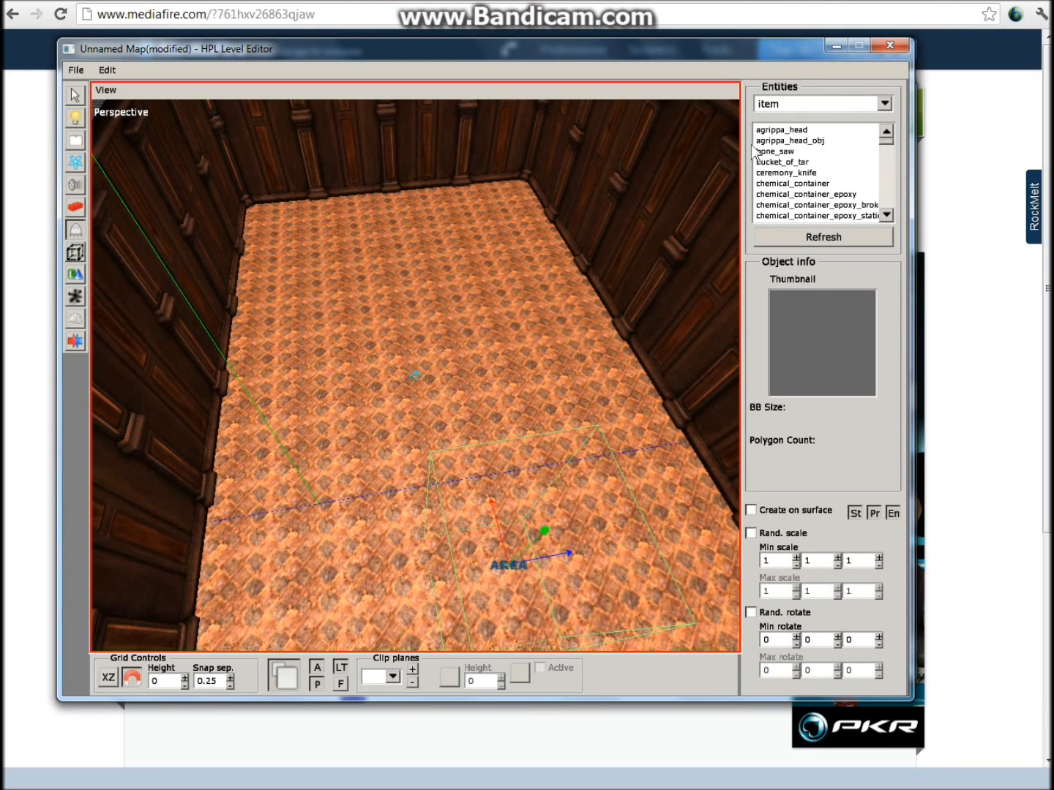
Choose the lantern entity and place one on the floor near the middle of the room.
left_click(783, 162)
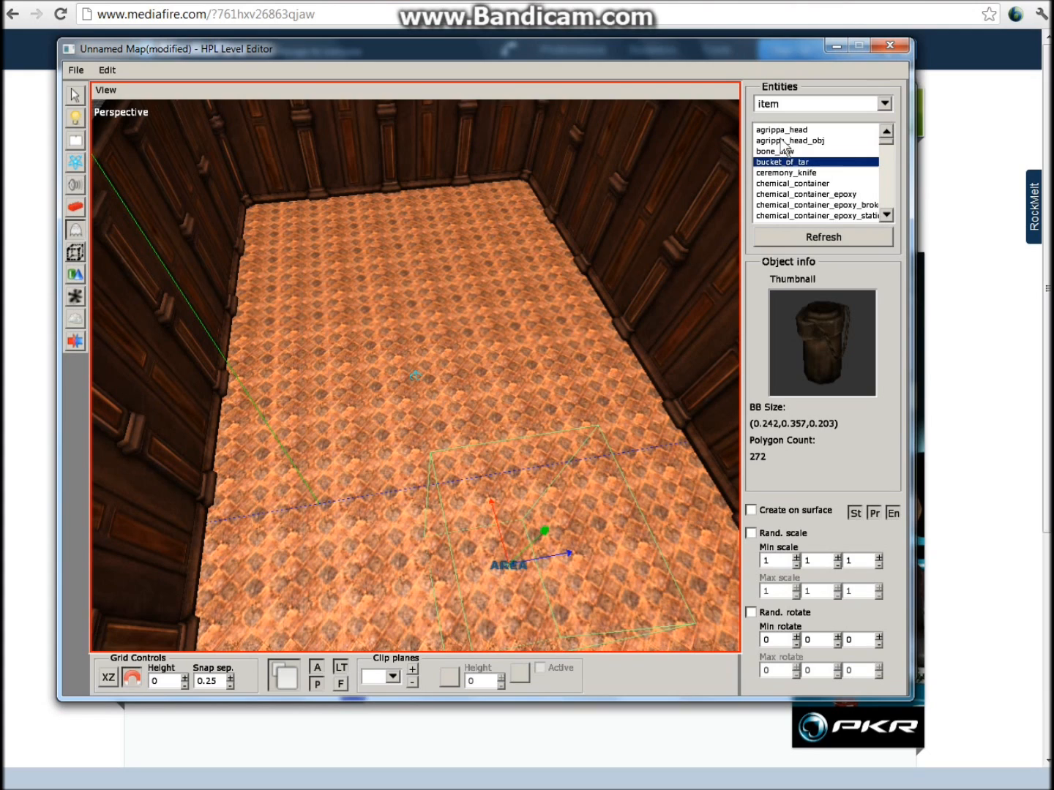
left_click(843, 139)
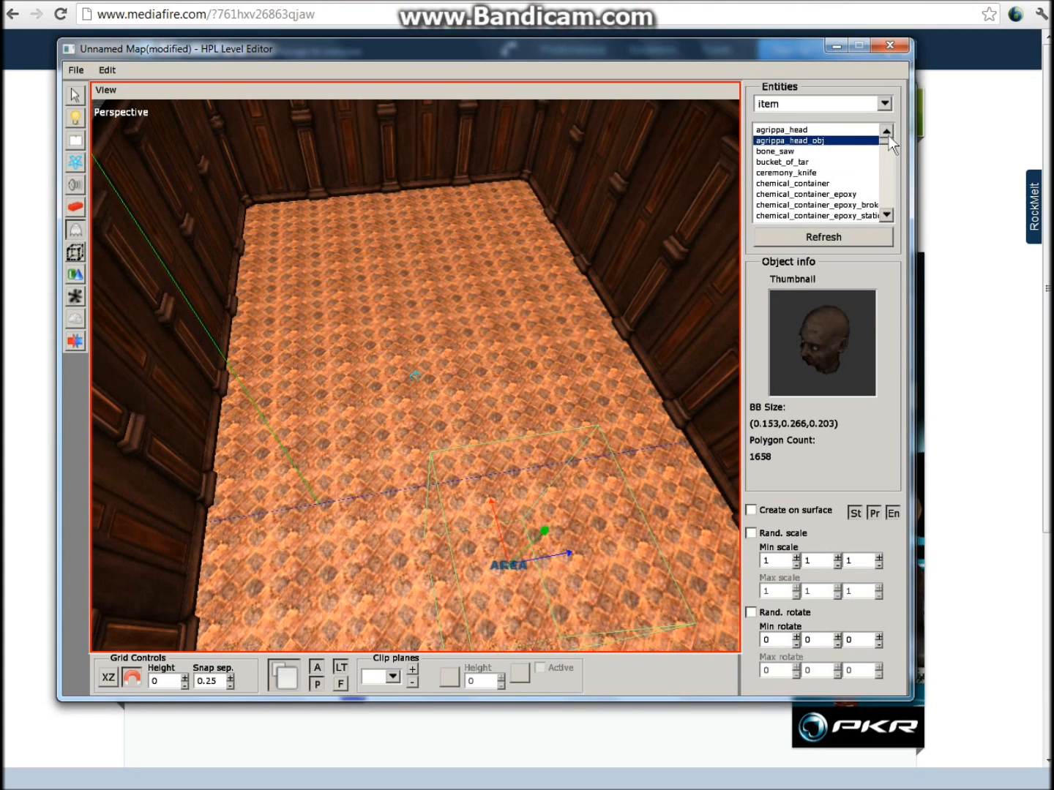
left_click_drag(889, 141, 866, 181)
left_click(764, 152)
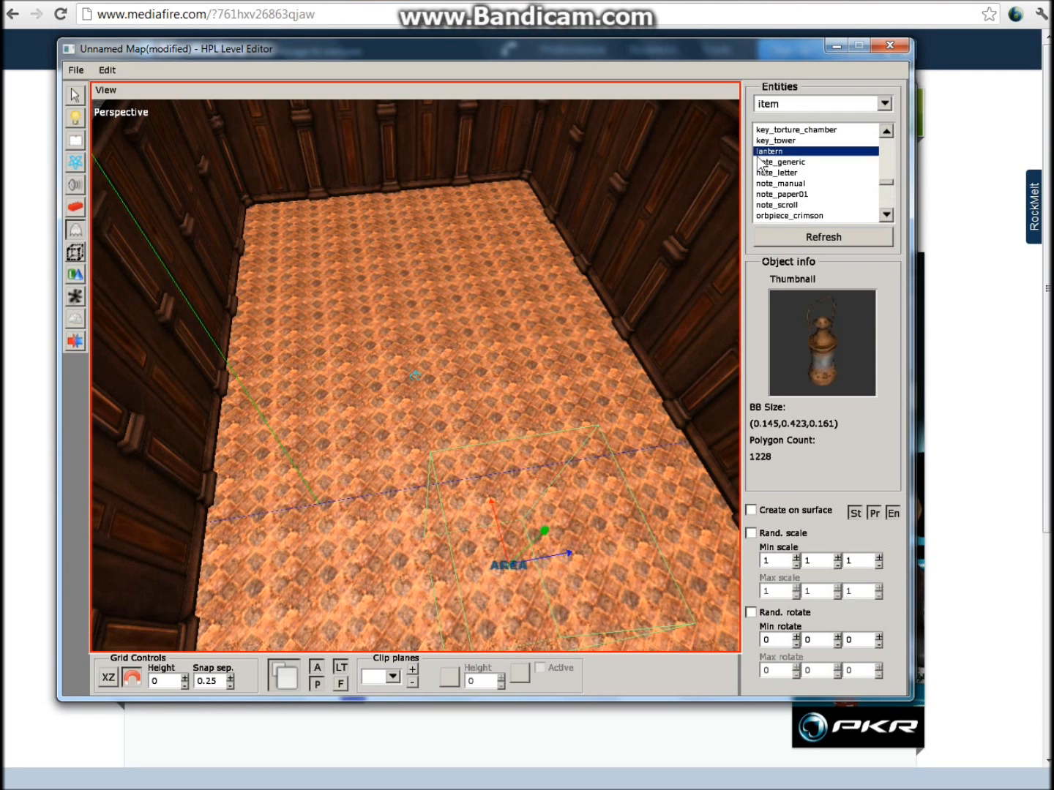
scroll(449, 319, "up", 3)
middle_click_drag(449, 320, 432, 395)
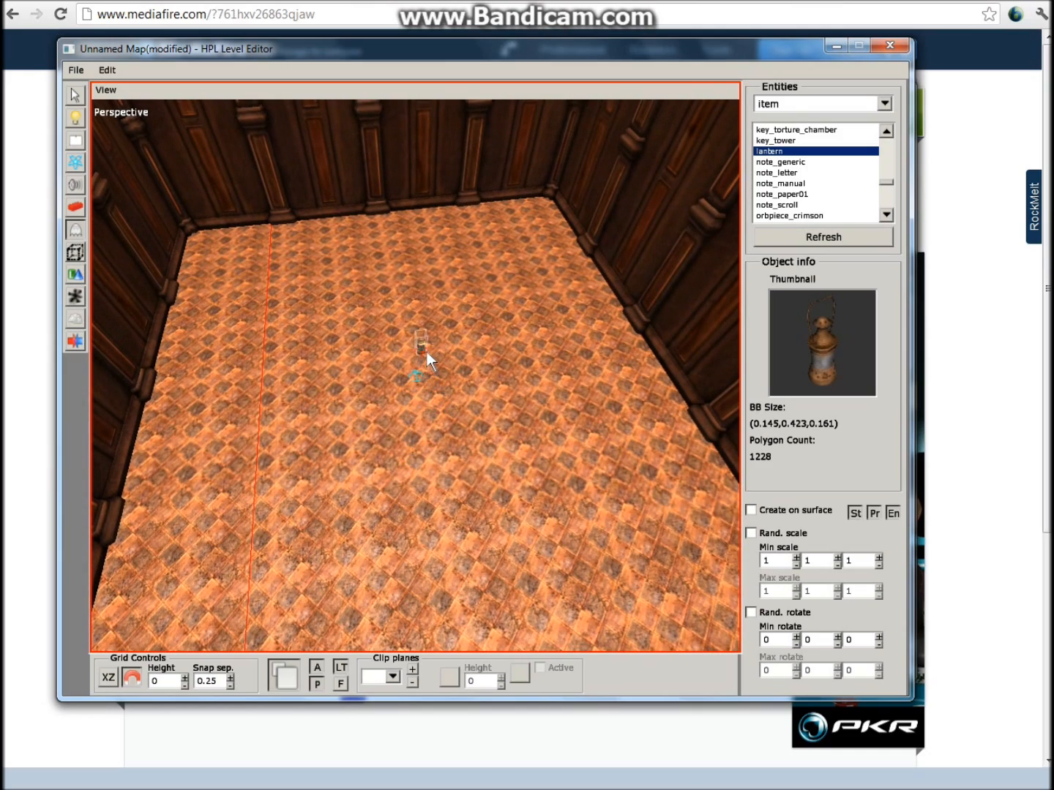
scroll(536, 404, "up", 4)
middle_click_drag(536, 406, 495, 353)
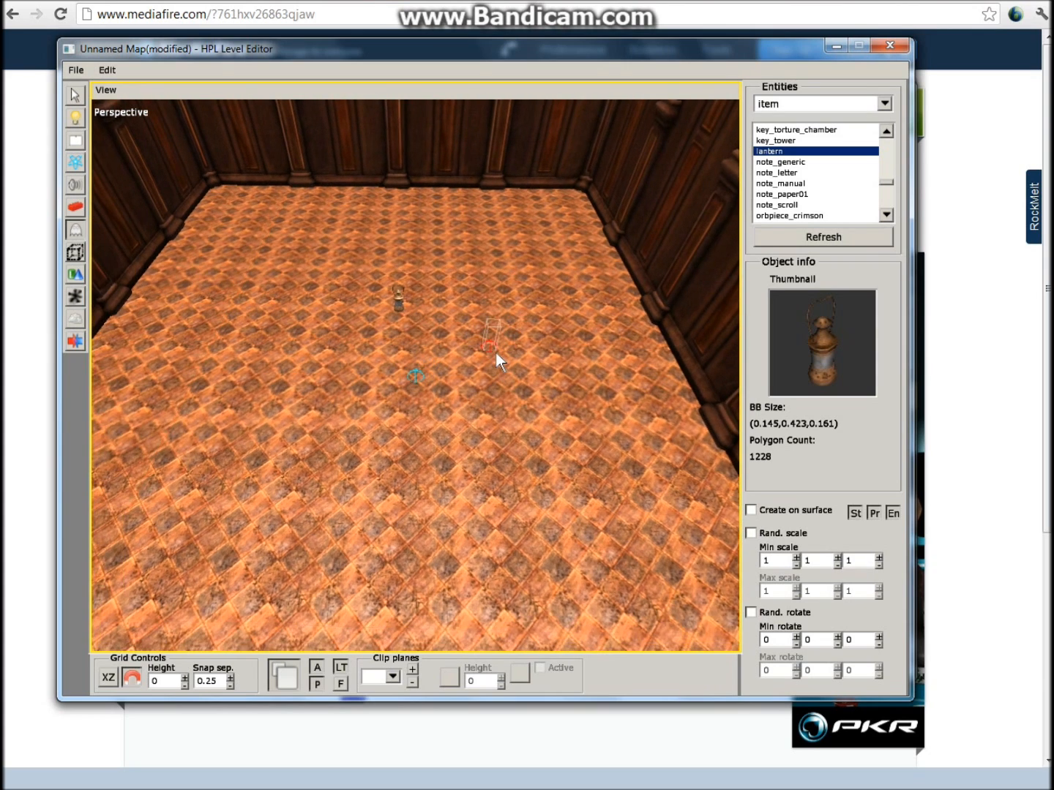
Save the map as Tutorial in the subfolder of the Tutorial story under custom_stories.
left_click(76, 70)
left_click(95, 139)
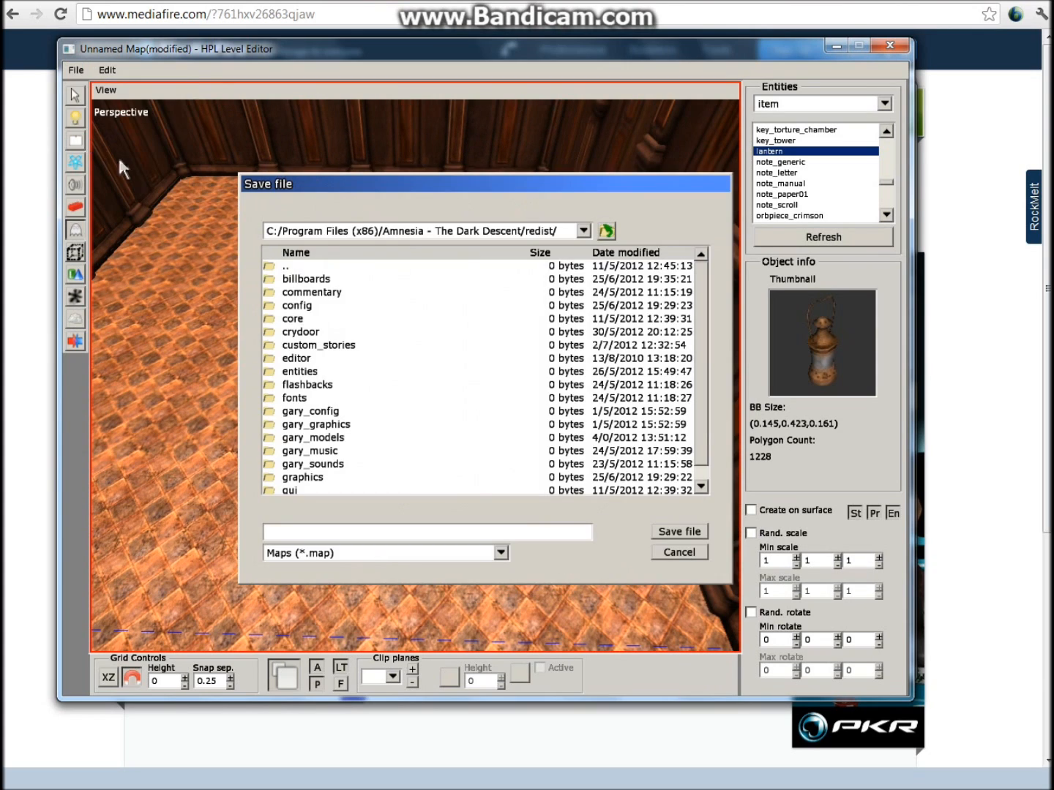
double_click(344, 345)
scroll(335, 329, "down", 2)
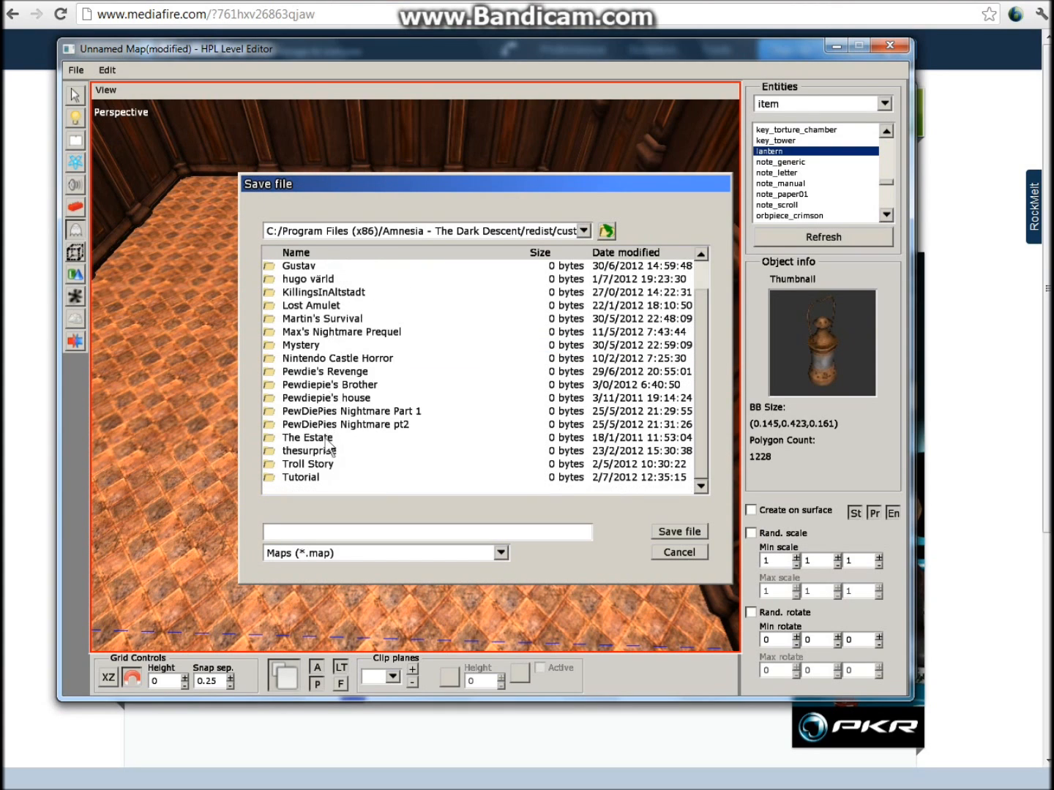
double_click(319, 484)
left_click(283, 282)
double_click(285, 280)
left_click(280, 530)
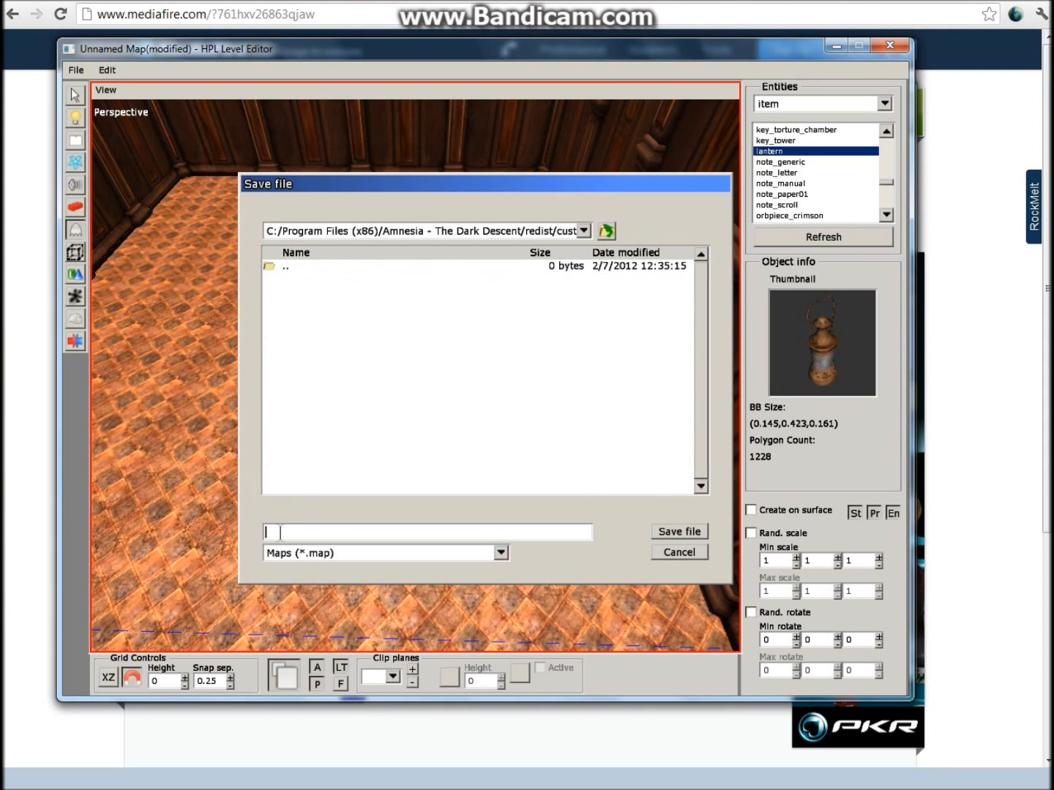
type("Tutorial")
left_click(691, 533)
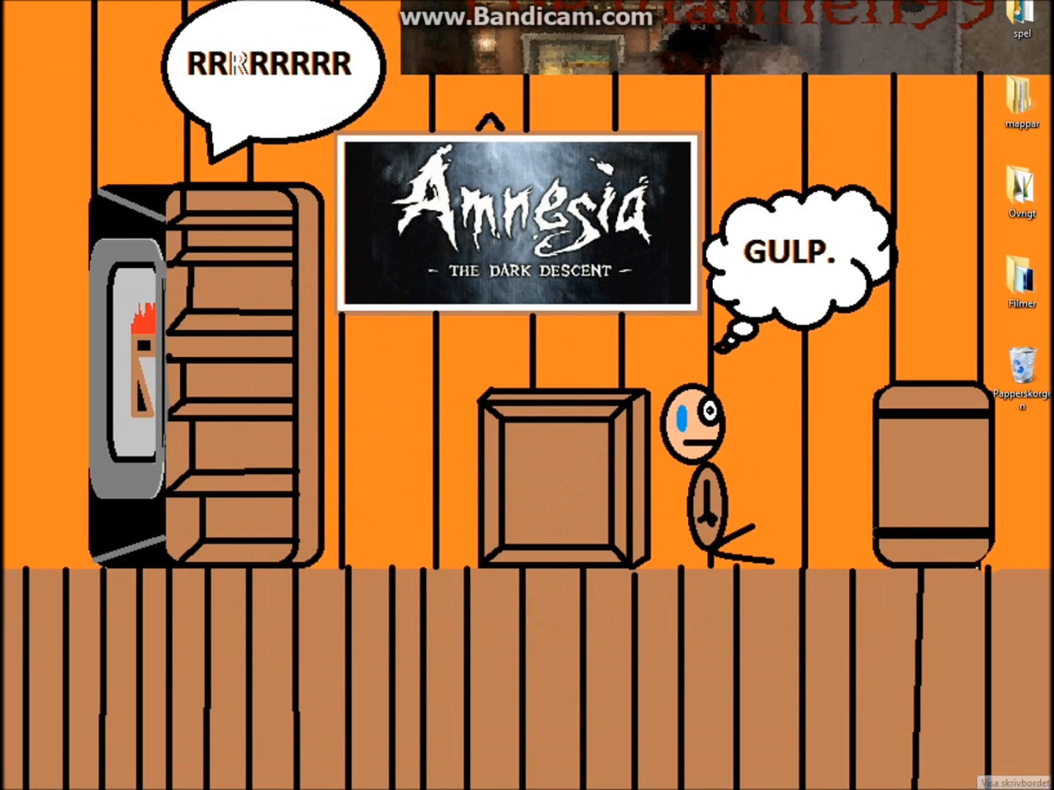
Open the spel folder on the desktop and start the Amnesia launcher from its shortcut.
double_click(1022, 18)
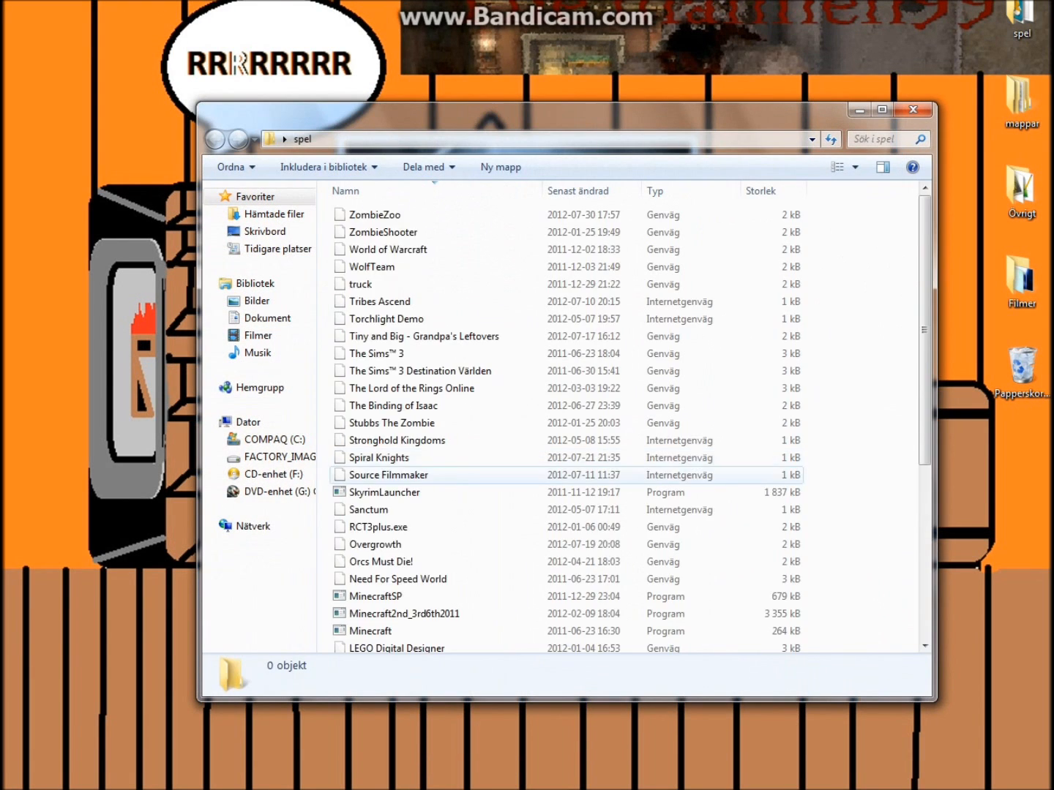
scroll(439, 591, "down", 5)
left_click(395, 610)
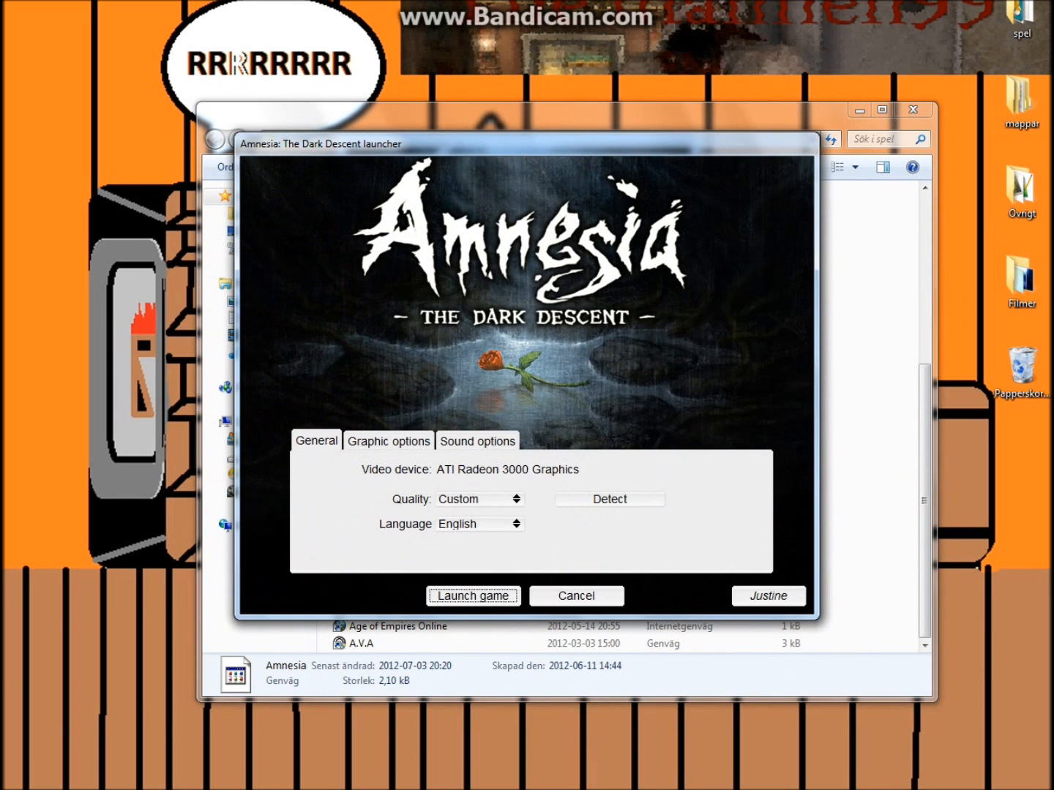
Adjust the display settings in the launcher's graphic options and launch the game.
left_click(389, 440)
left_click(524, 470)
left_click(456, 471)
left_click(455, 485)
left_click(455, 495)
left_click(439, 476)
left_click(471, 597)
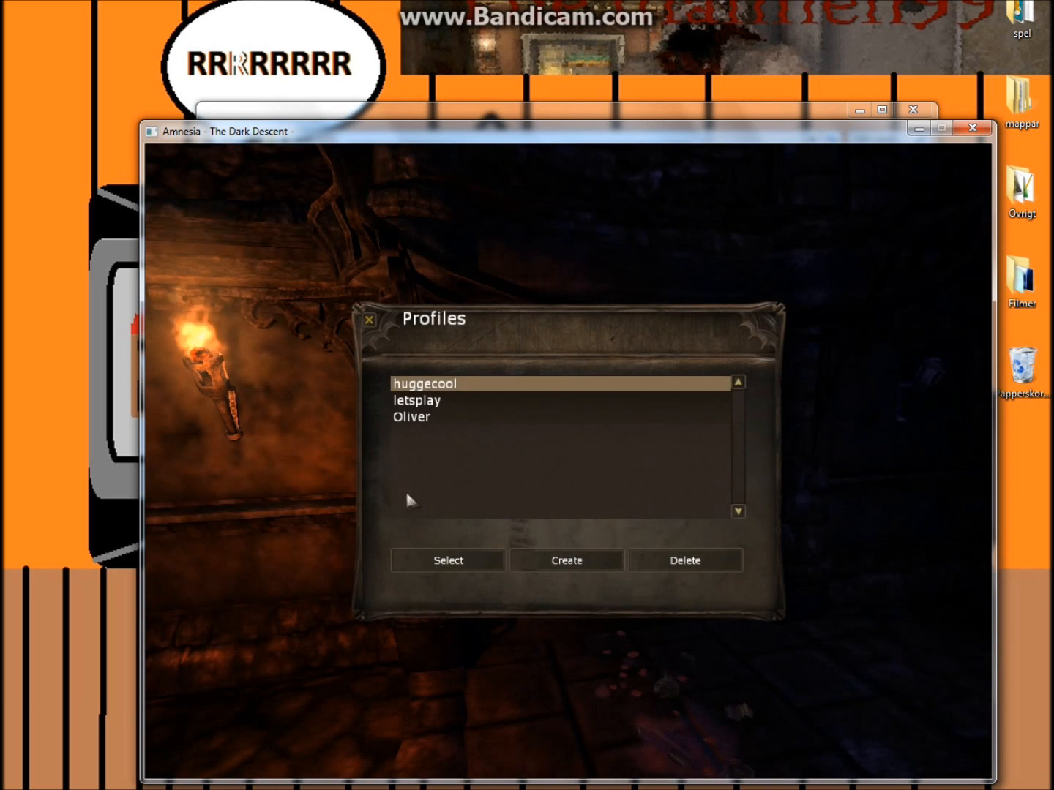
Load the preselected player profile and start the Tutorial custom story.
left_click(425, 557)
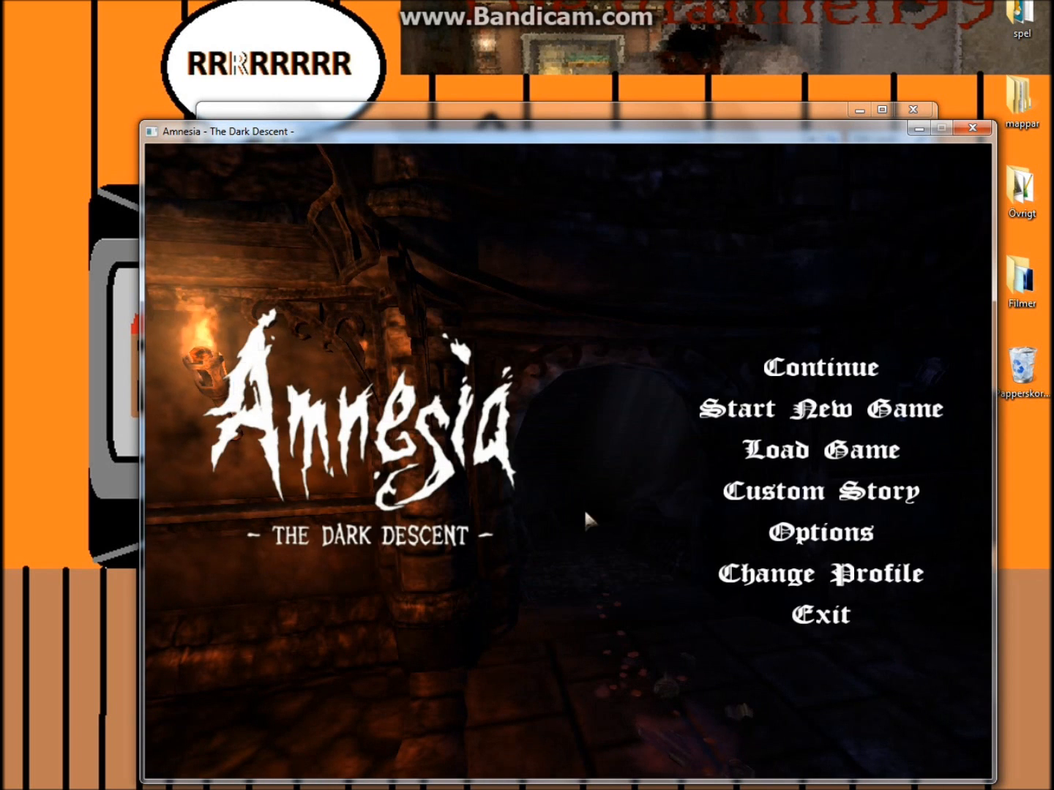
left_click(787, 488)
scroll(578, 491, "down", 3)
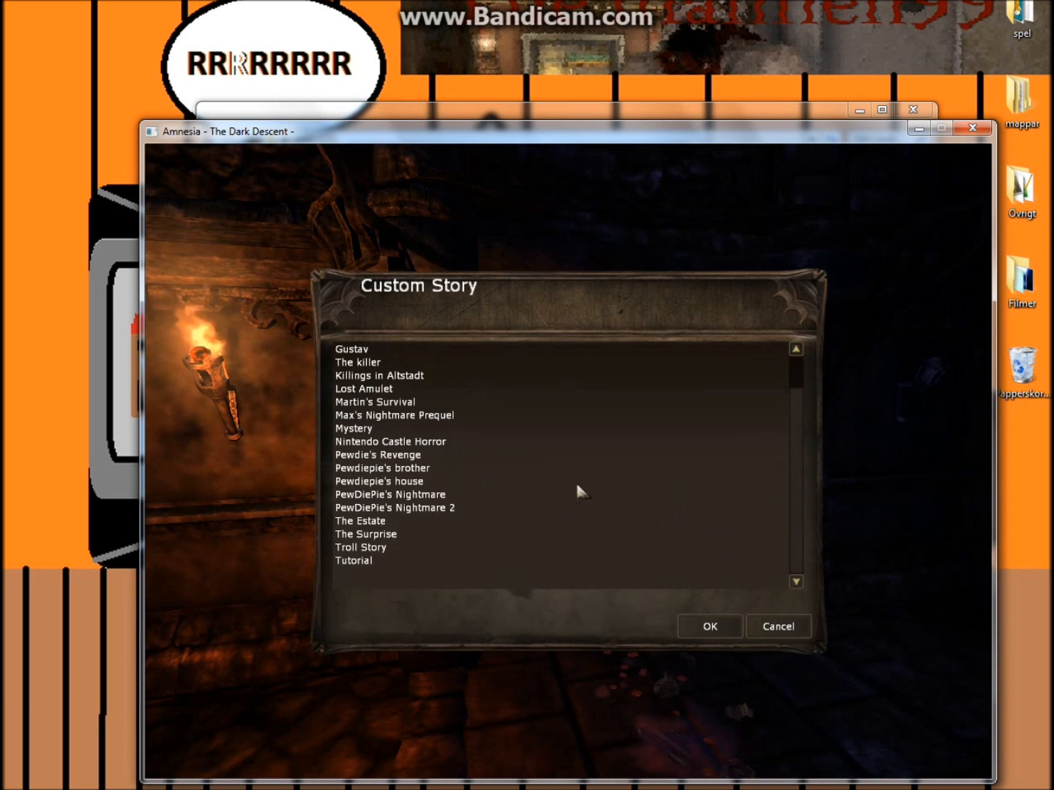
double_click(366, 562)
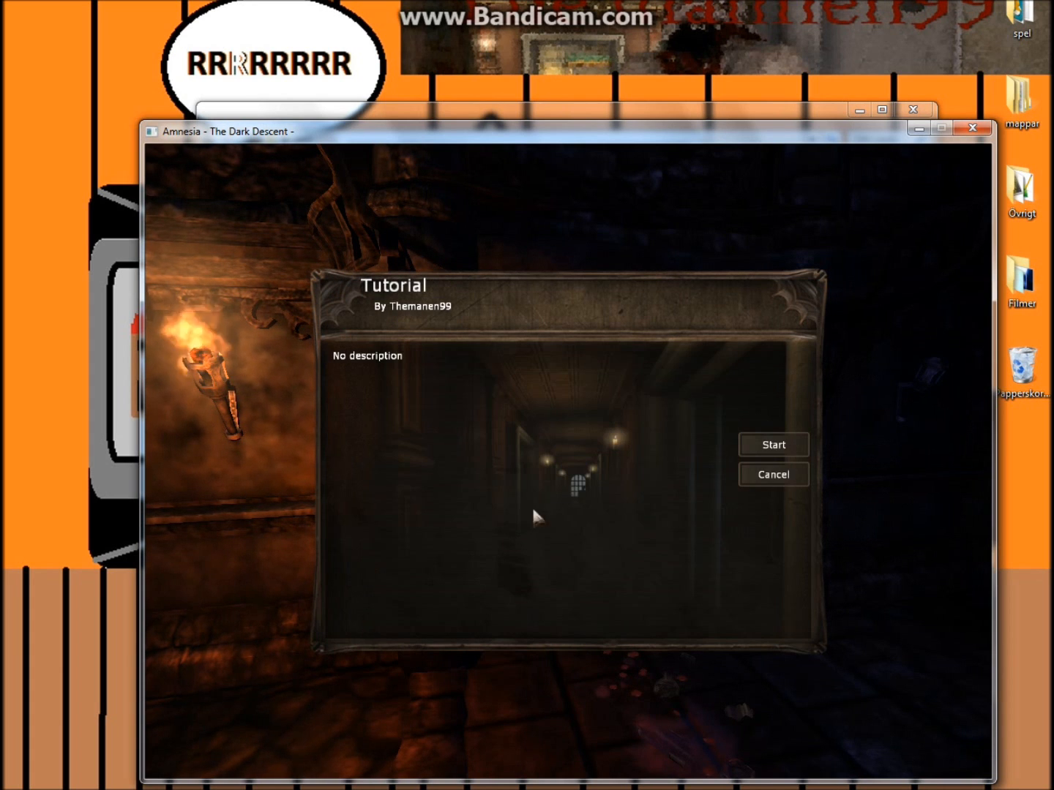
left_click(743, 442)
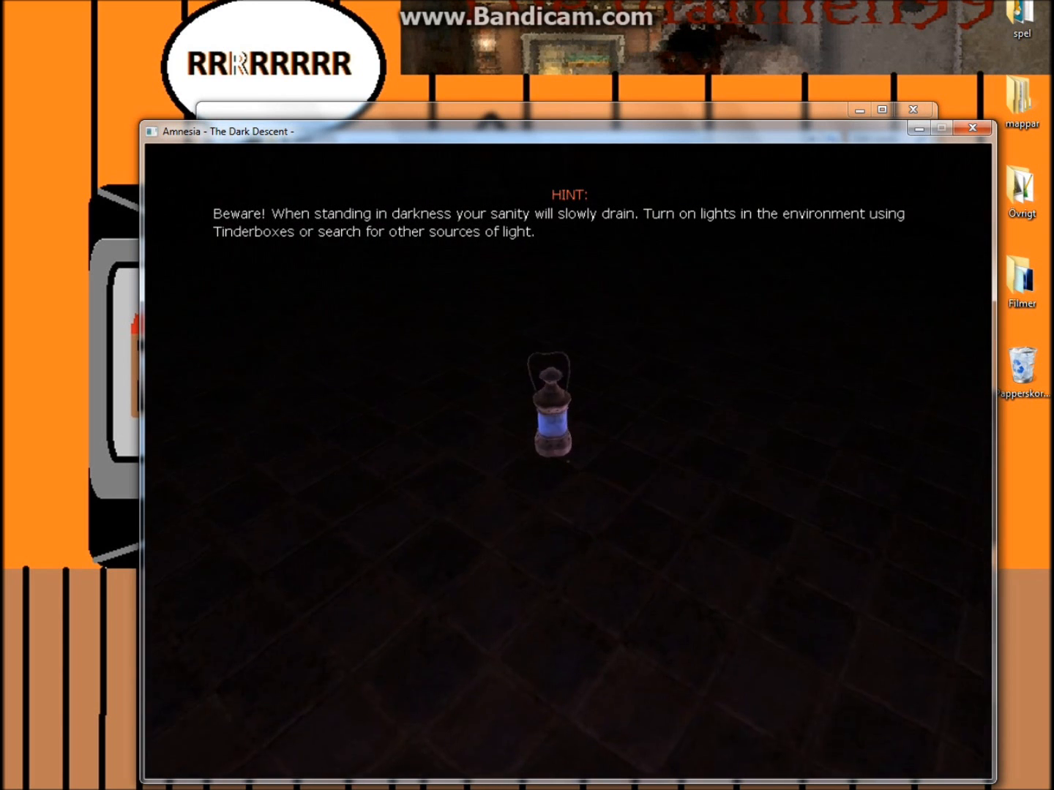
Pick up the lantern from the floor and light it to illuminate the room.
left_click(568, 461)
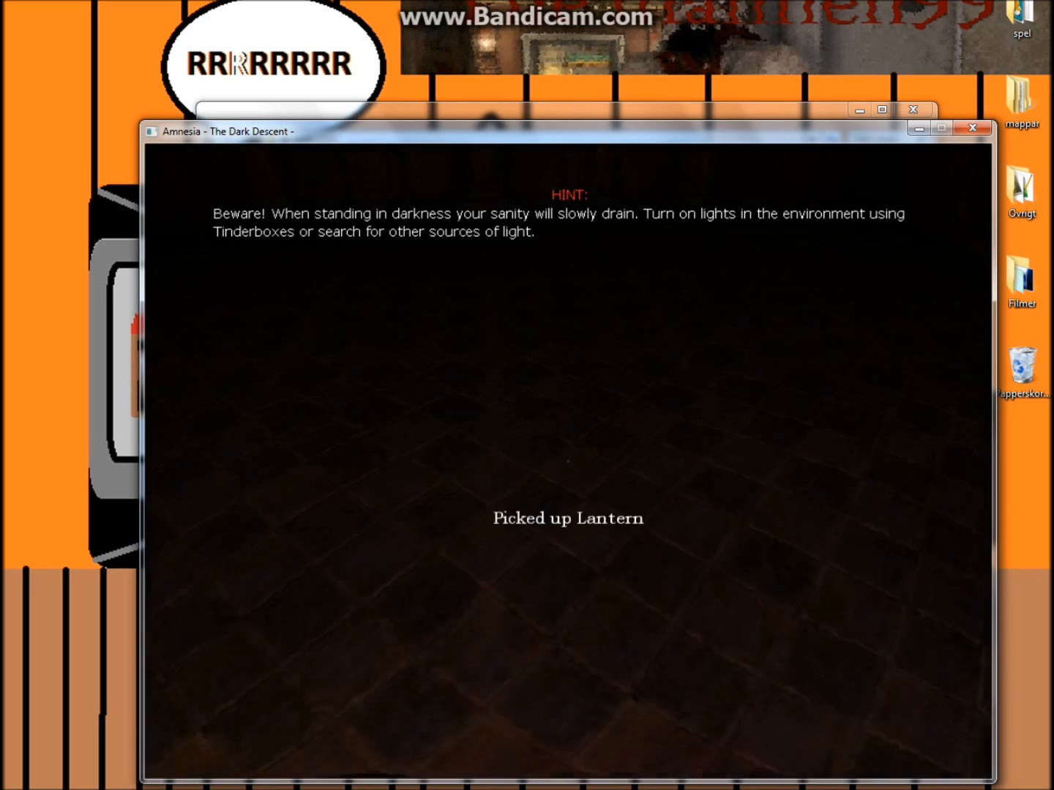
key("f")
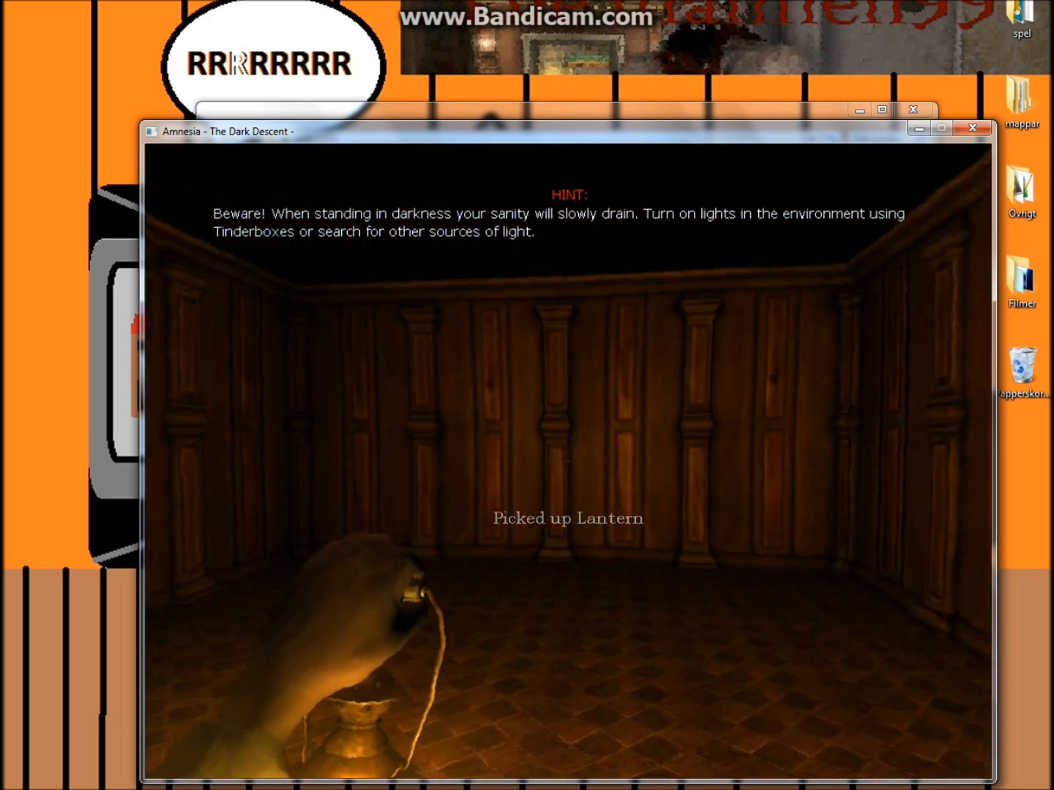